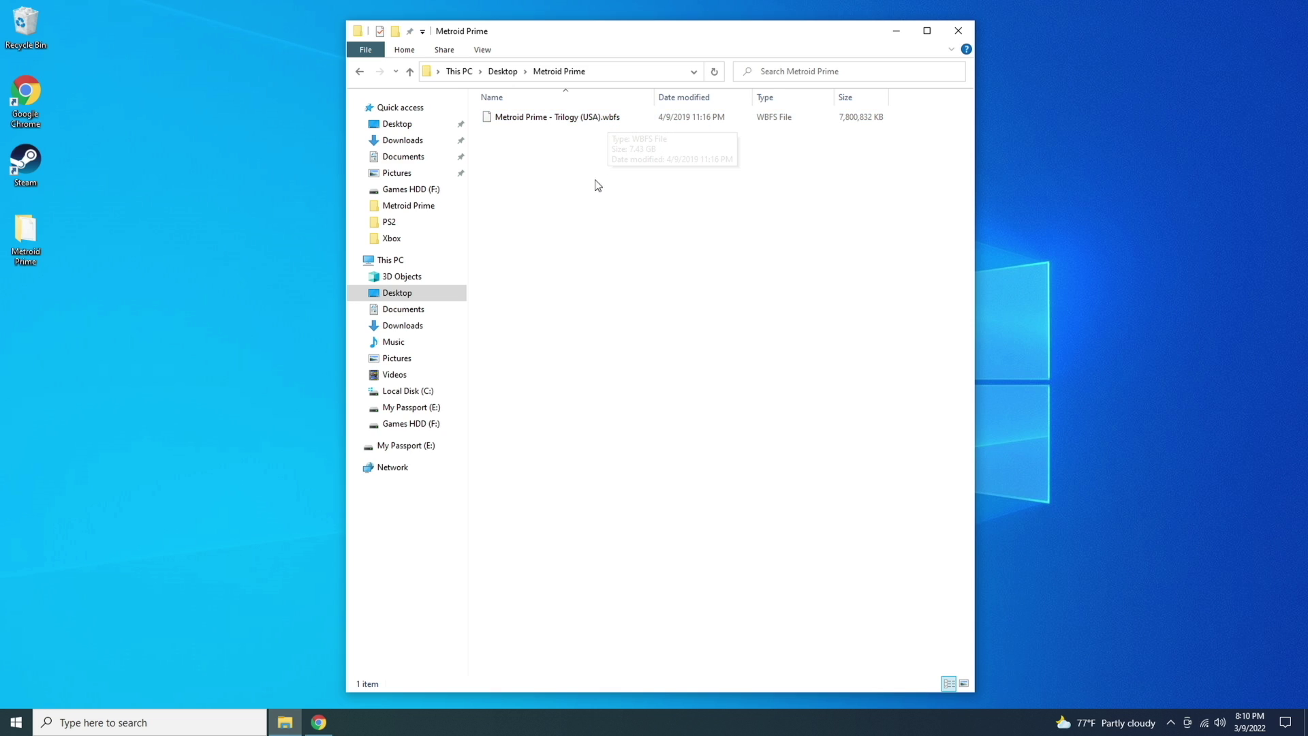
# - Switch to Chrome, open the supported versions list from the PrimeHack forum thread, and go to the wiki's Downloading guide
pyautogui.hotkey('alt', 'Tab')
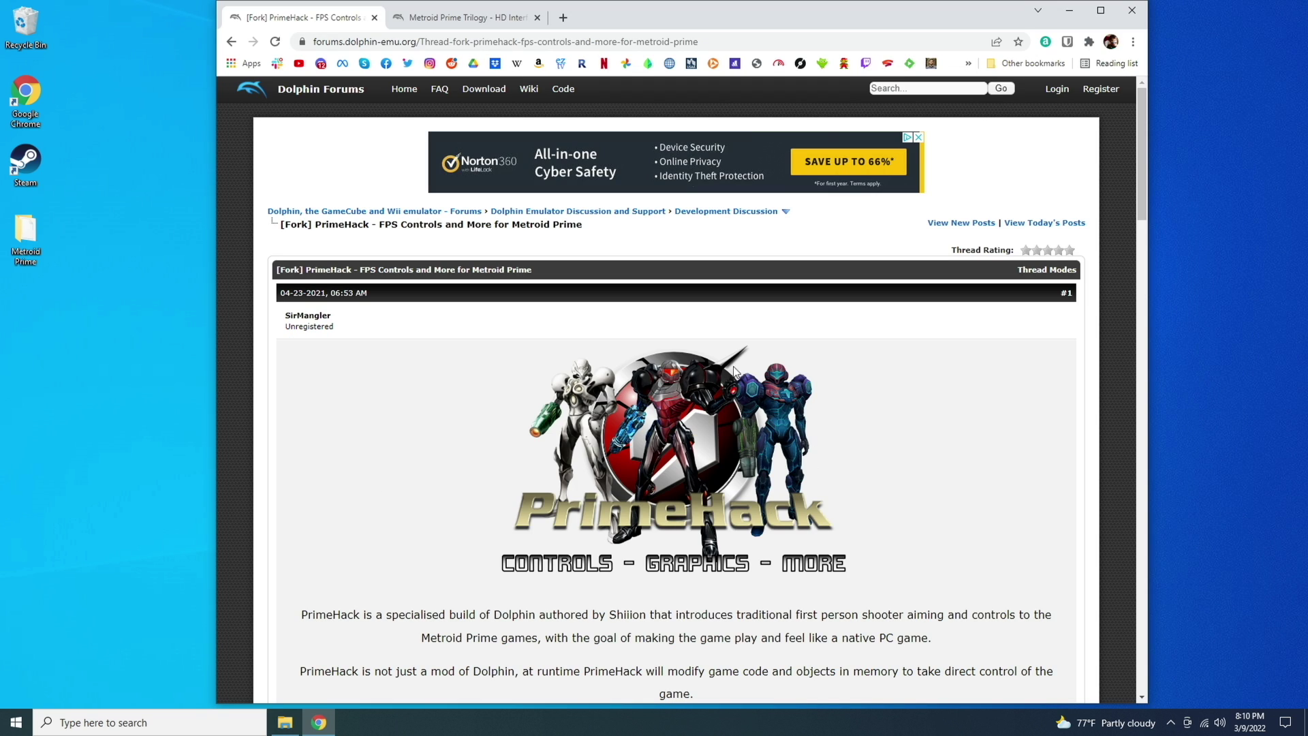
pyautogui.scroll(-5, 402, 449)
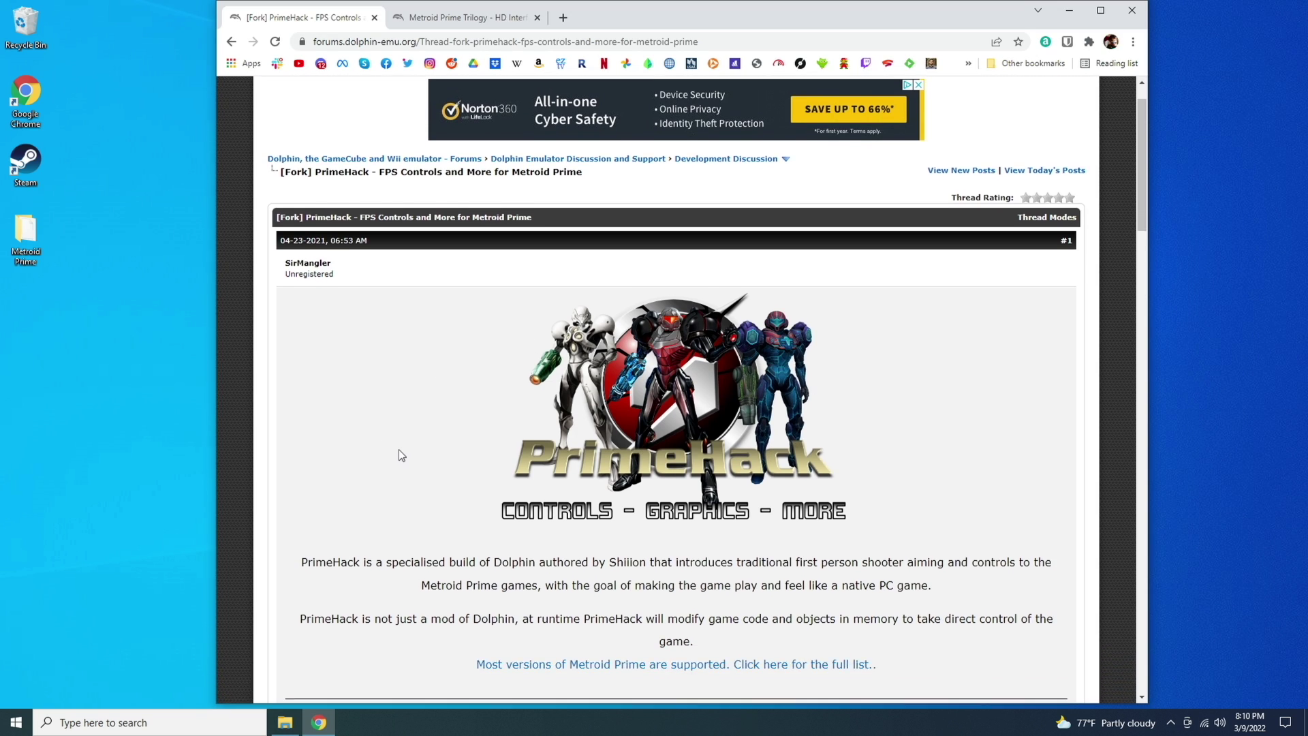
pyautogui.scroll(-1, 398, 450)
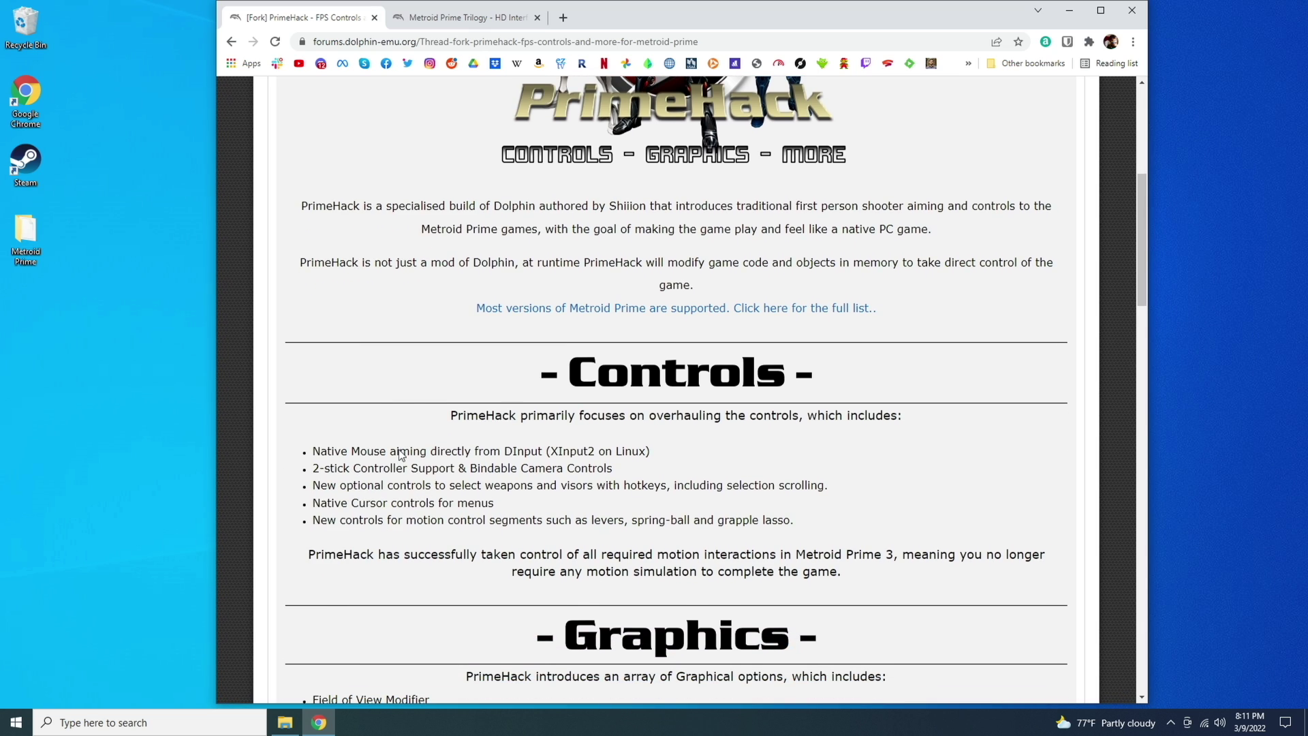
pyautogui.click(540, 309)
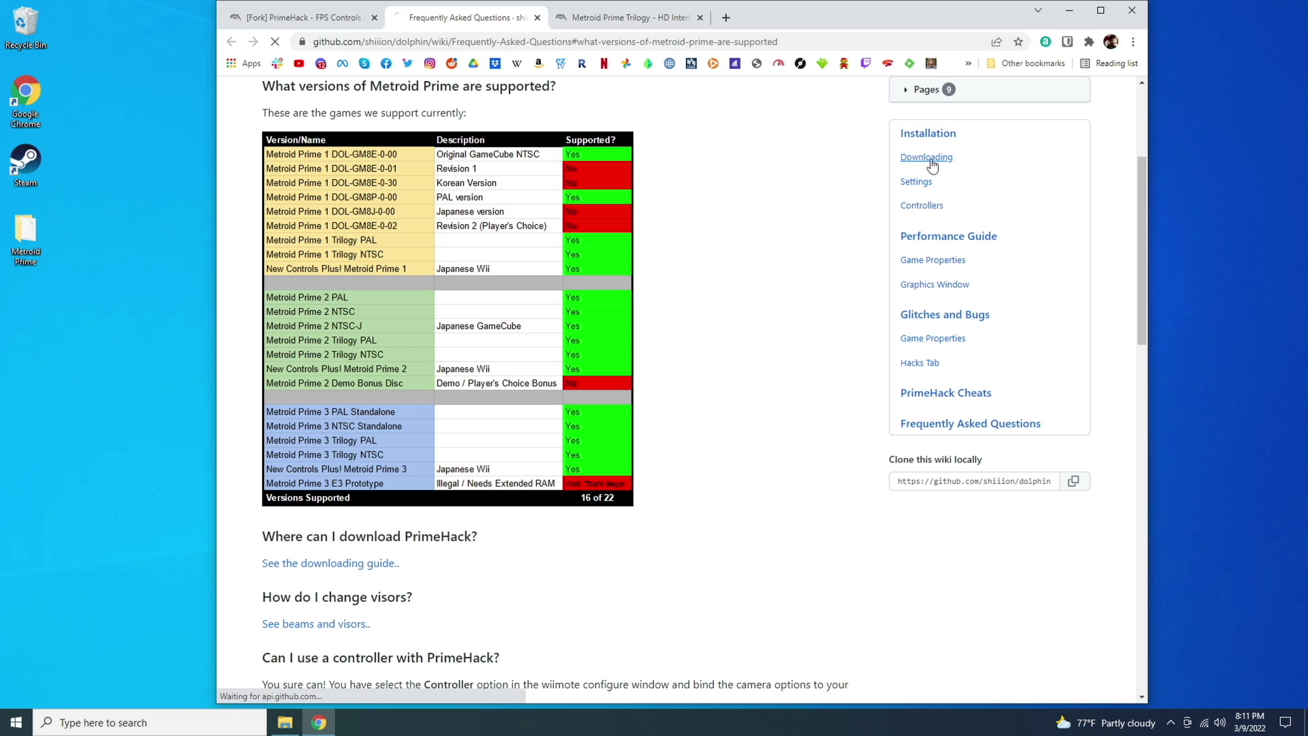
pyautogui.click(929, 158)
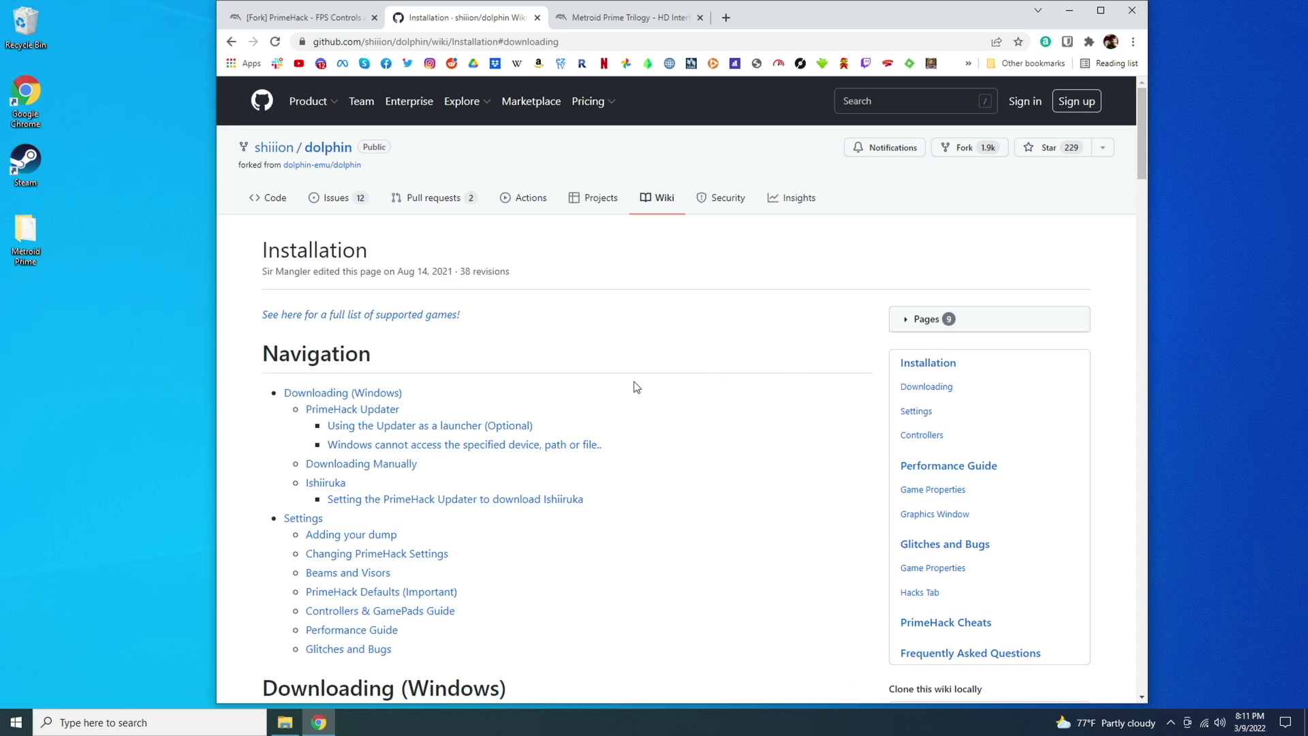
# - Download VC_redist.x64.exe through the guide's Microsoft Visual C++ Redistributable link, launch its setup and close it
pyautogui.scroll(-5, 257, 469)
pyautogui.scroll(-2, 257, 470)
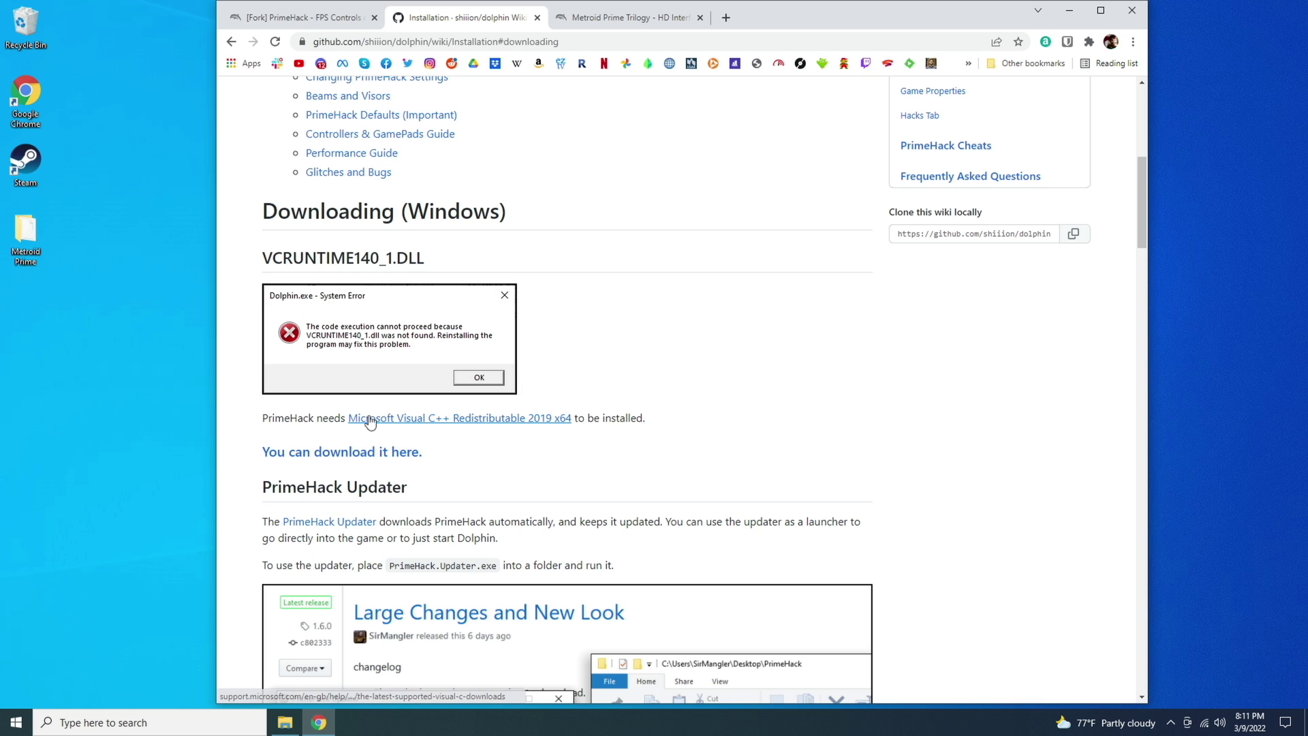
pyautogui.middleClick(565, 418)
pyautogui.click(626, 19)
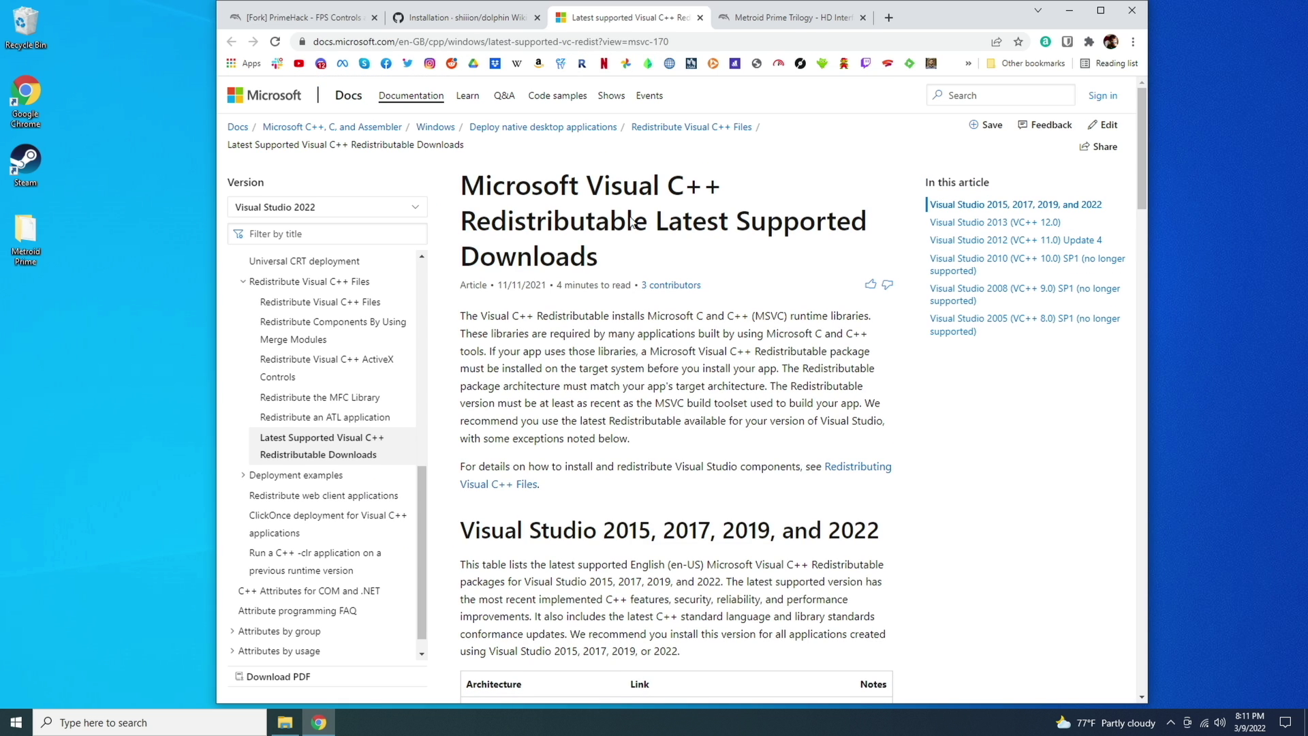
pyautogui.scroll(-5, 635, 378)
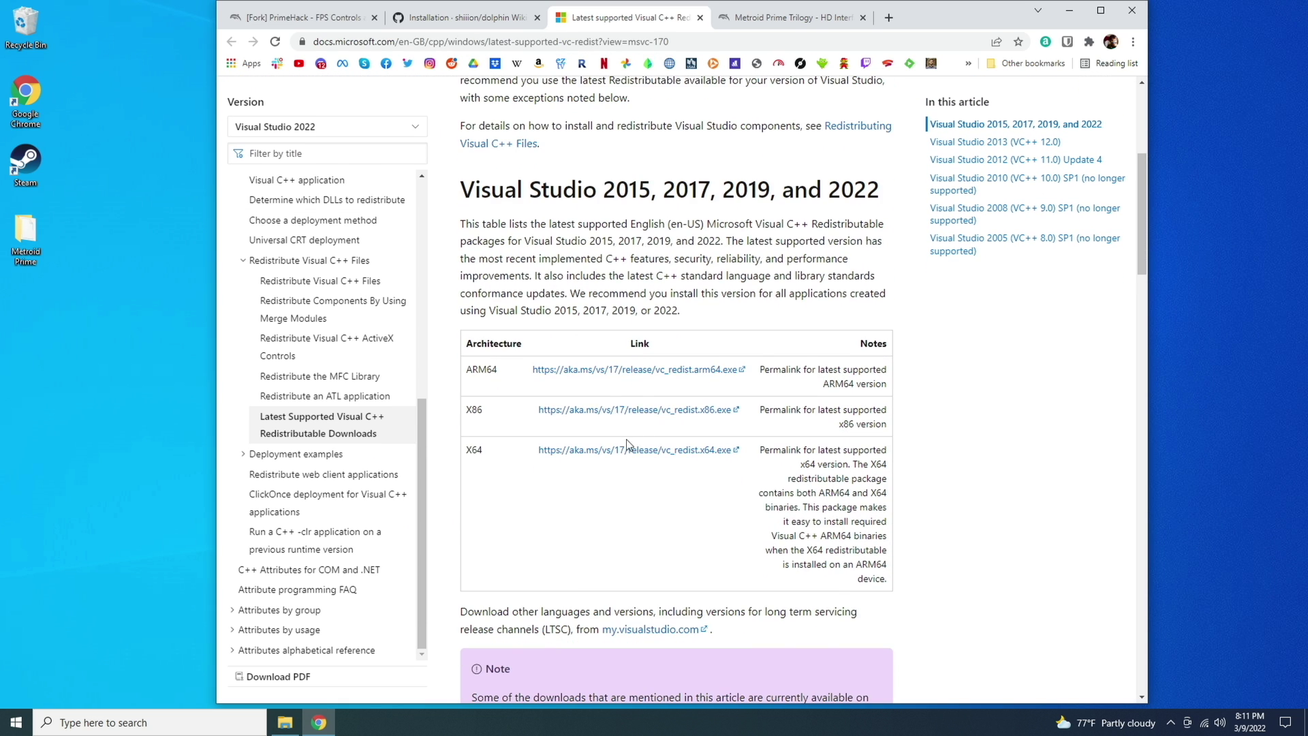
pyautogui.click(583, 451)
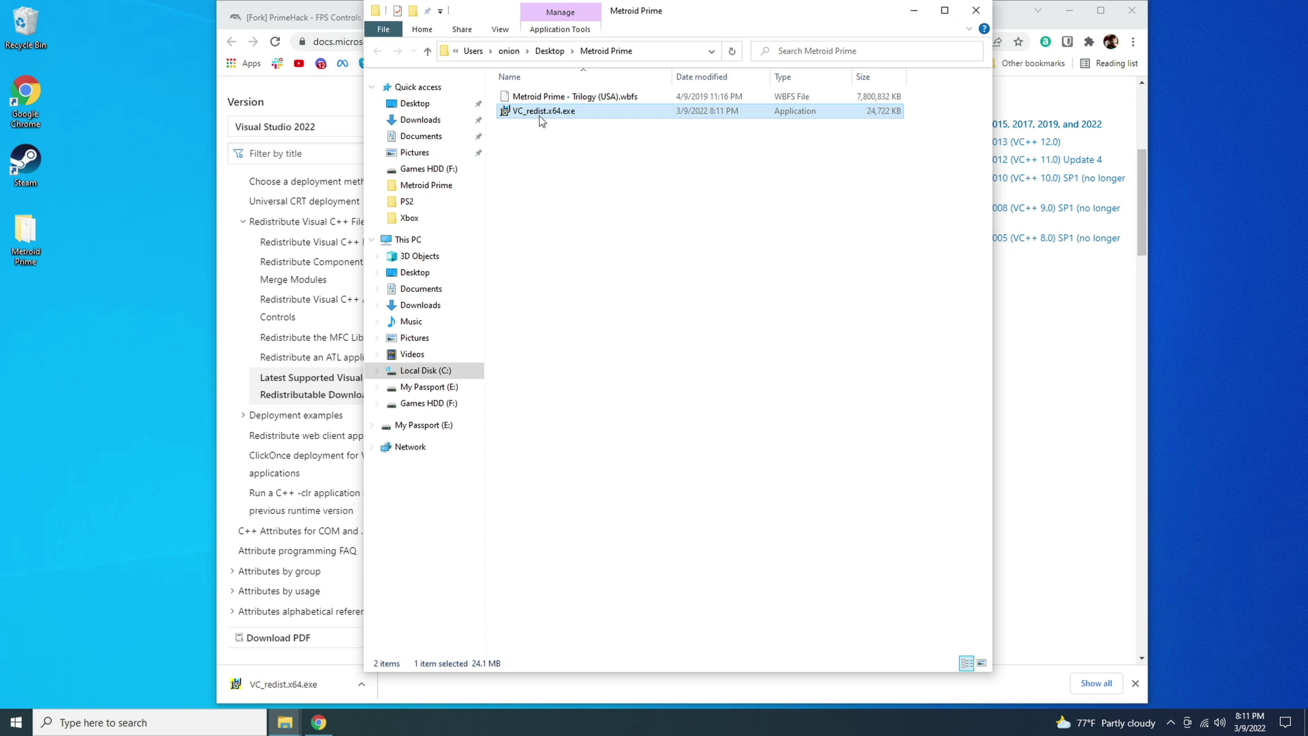
pyautogui.doubleClick(538, 113)
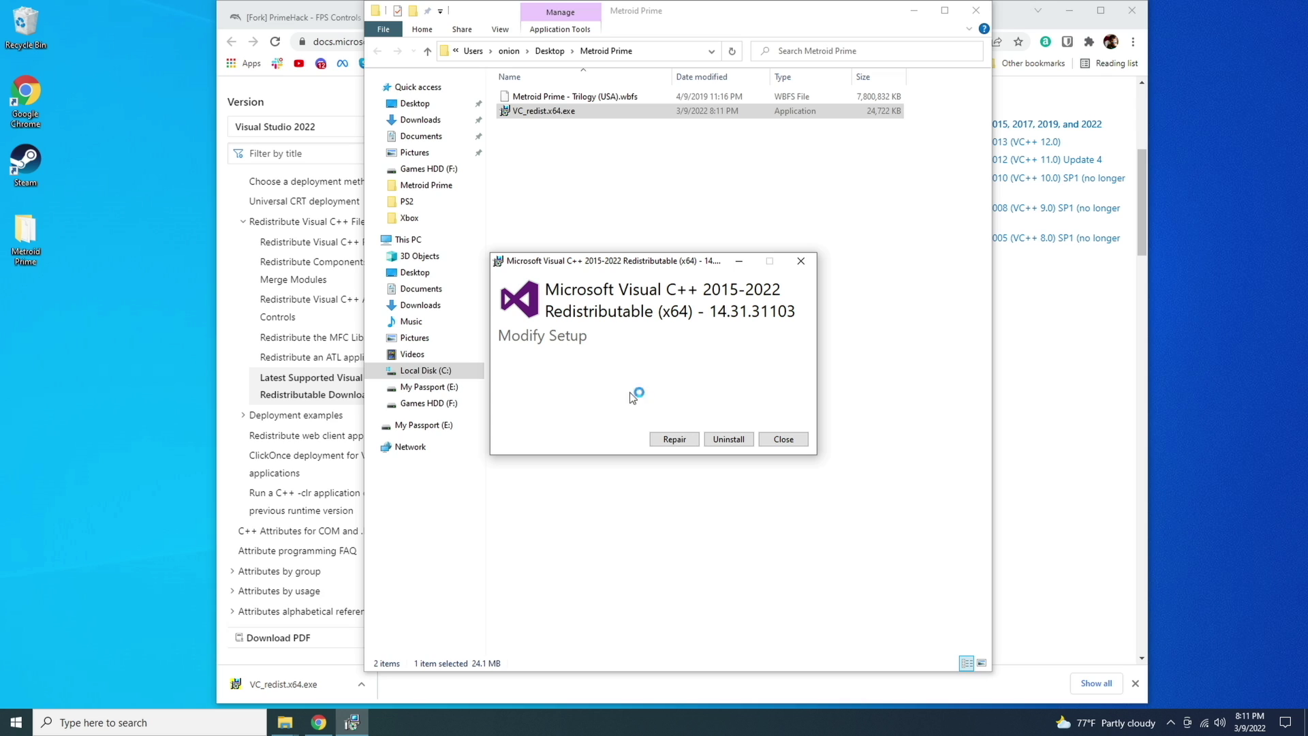
pyautogui.click(783, 440)
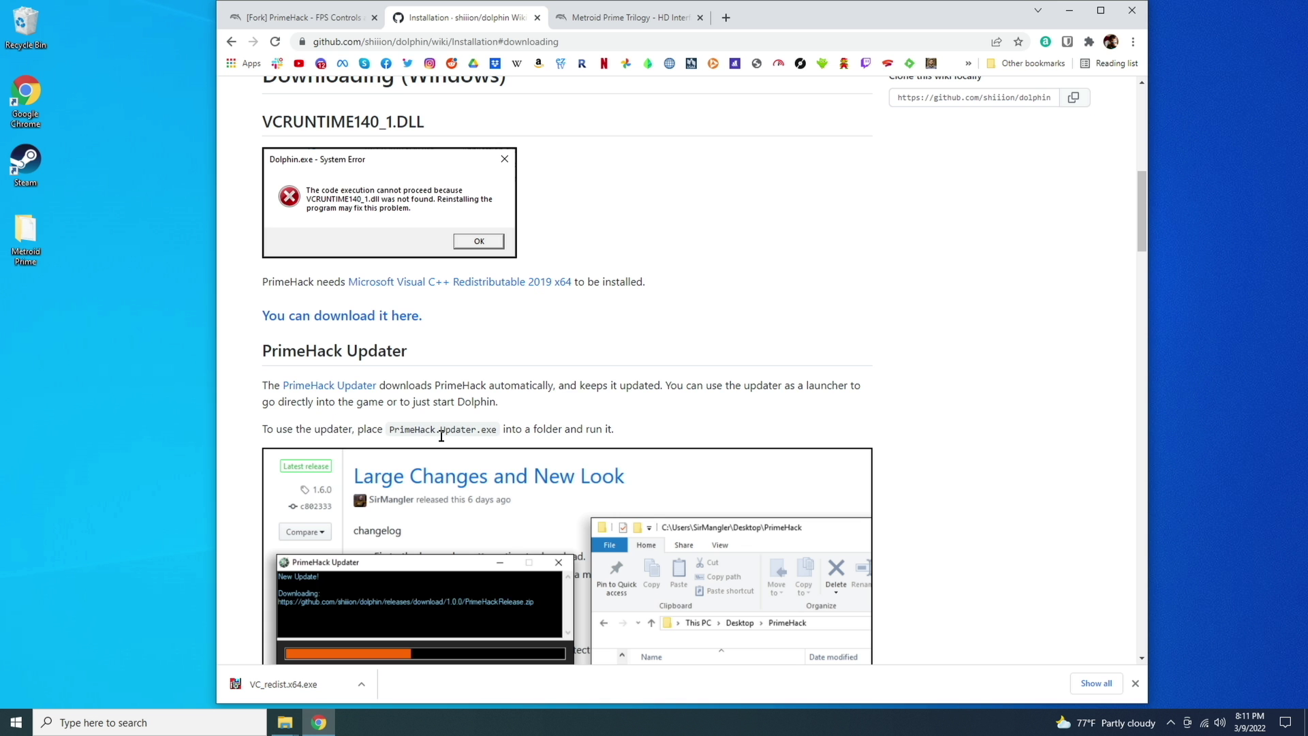
# - Open the PrimeHack Updater release page from the guide and save PrimeHack.Updater.exe to the Metroid Prime folder
pyautogui.click(343, 385)
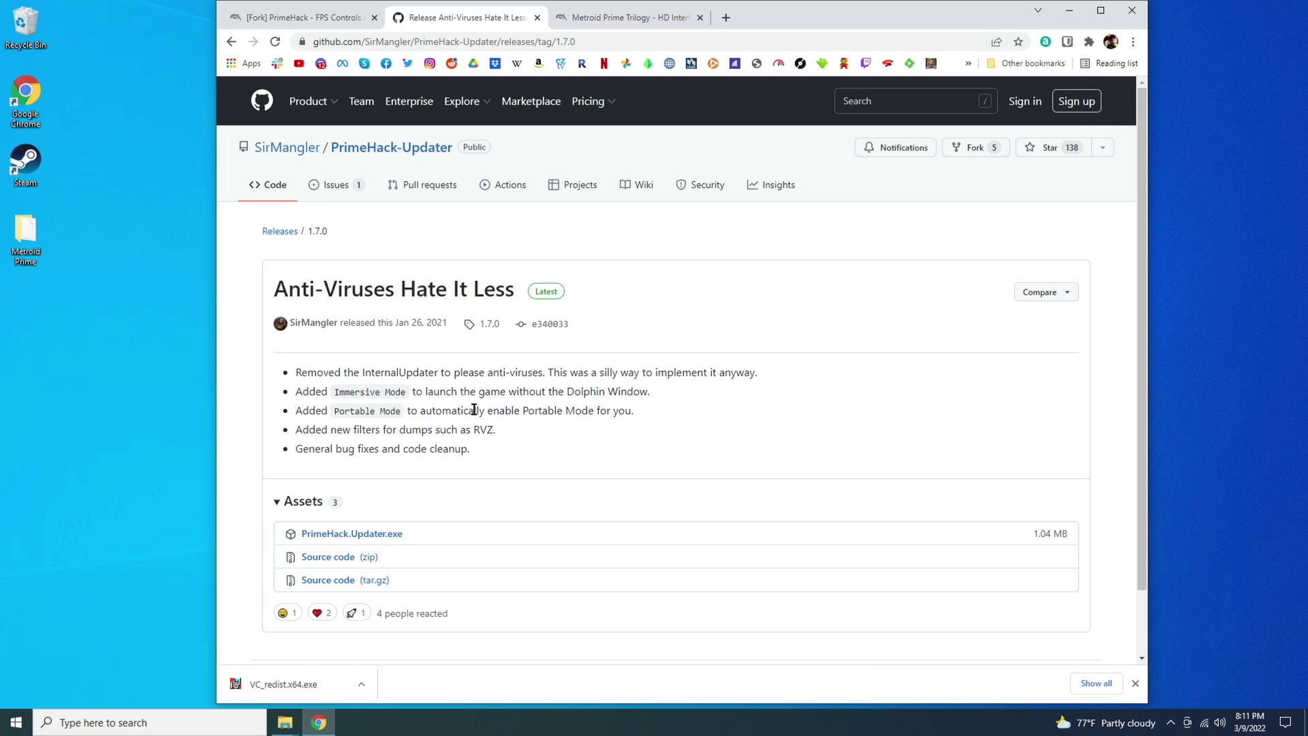
pyautogui.click(397, 535)
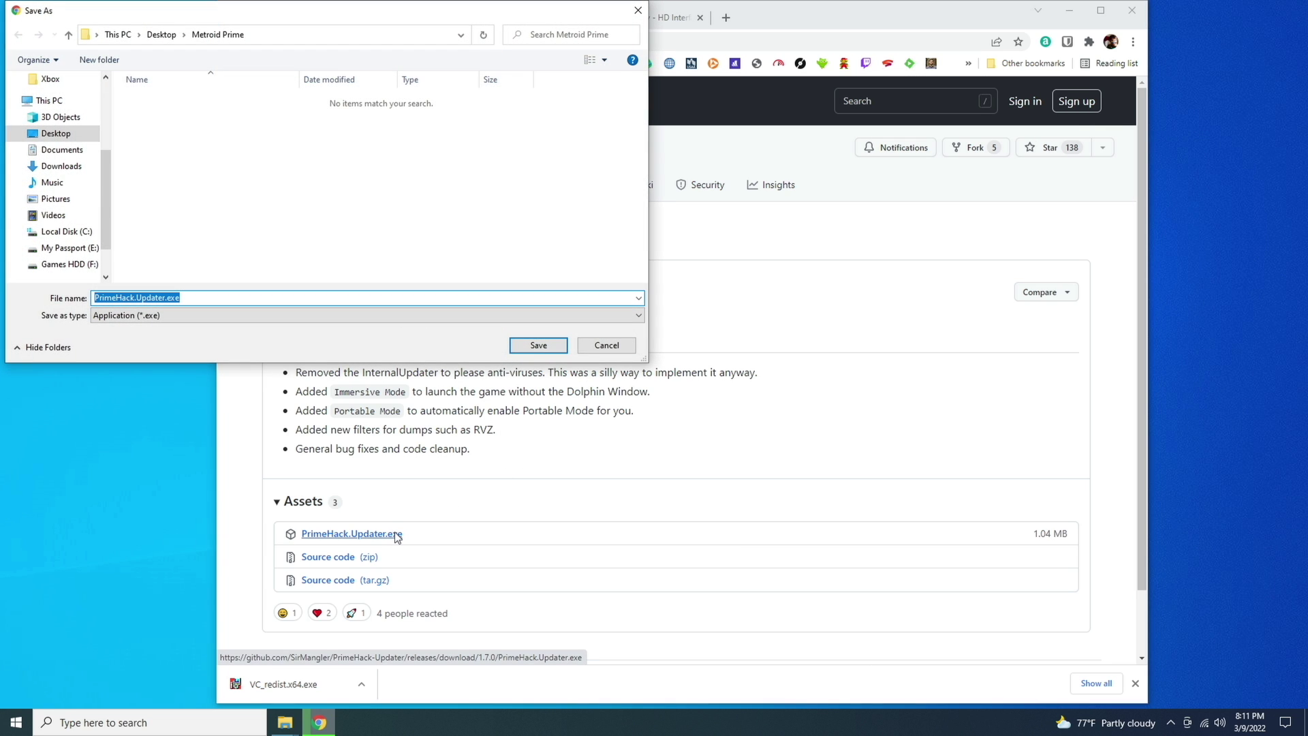
pyautogui.click(518, 346)
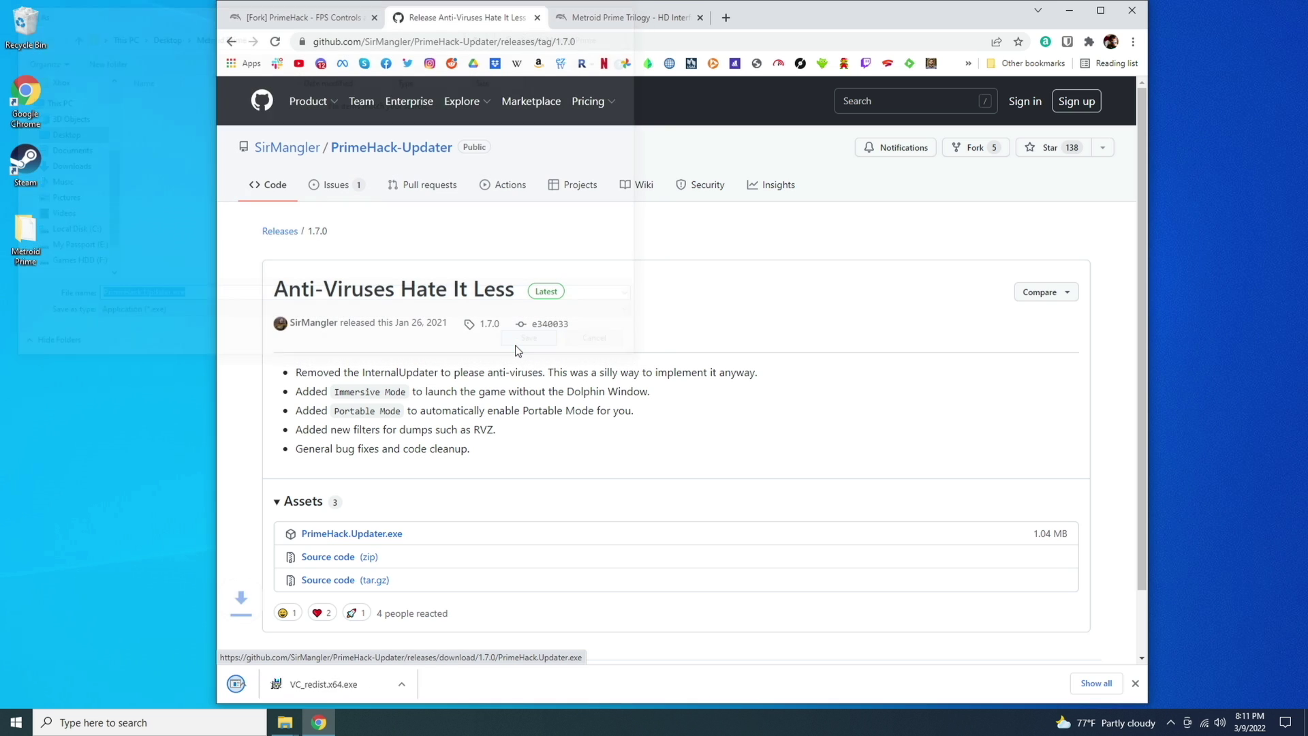
# - Download the DDS (V 1.7) HD Interface Textures pack from its forum thread into the Metroid Prime folder
pyautogui.hotkey('ctrl', 'Tab')
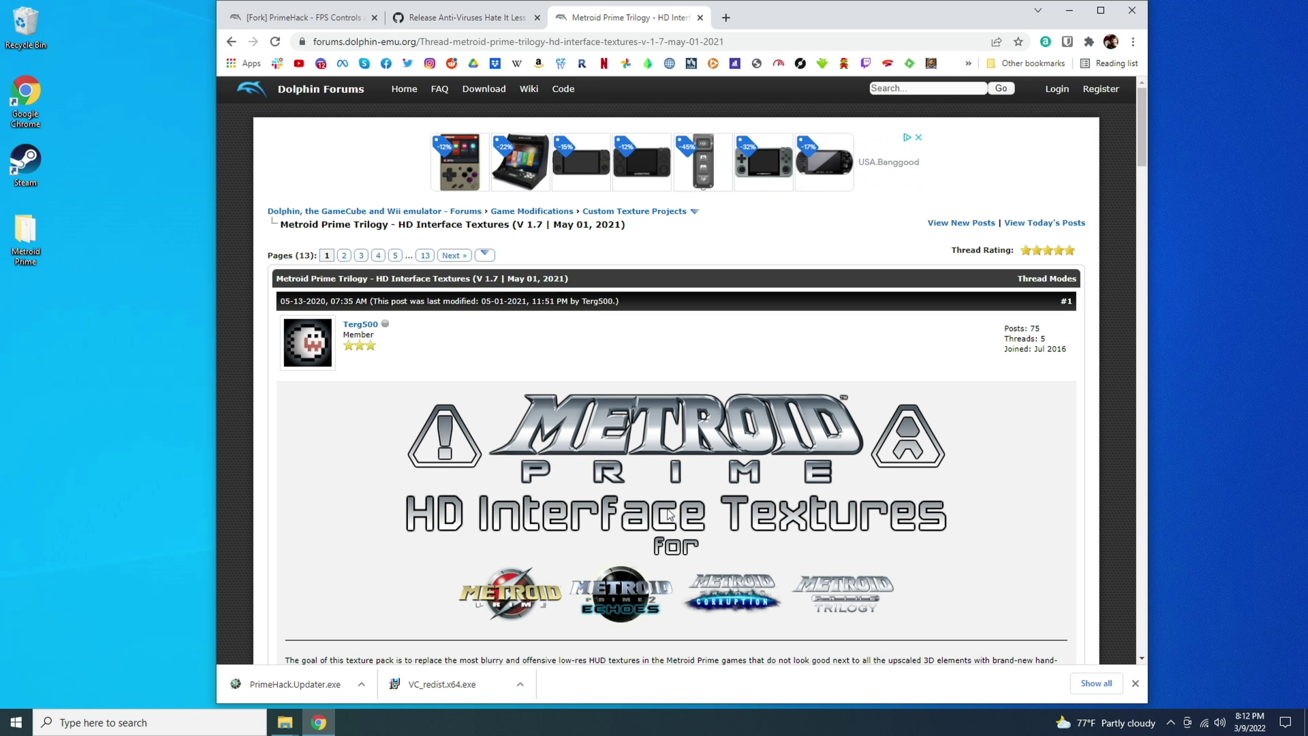
pyautogui.scroll(-7, 667, 514)
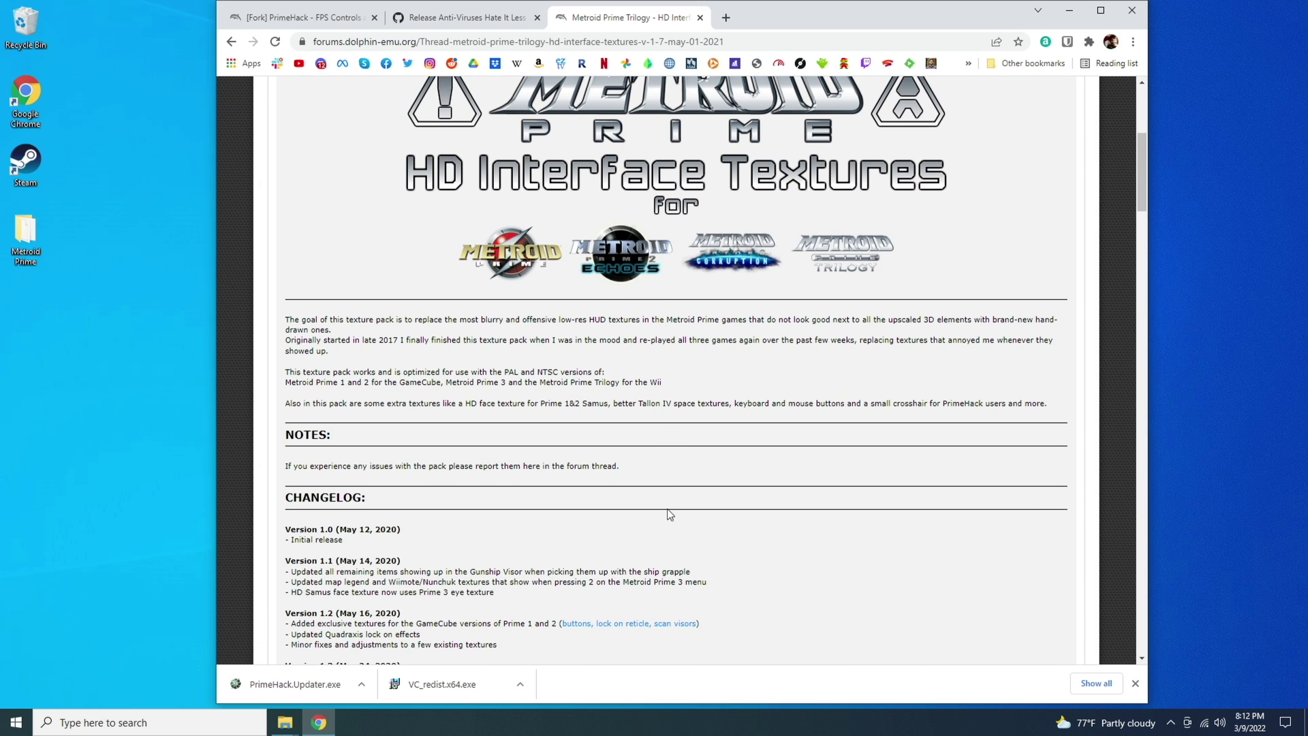
pyautogui.scroll(-6, 670, 514)
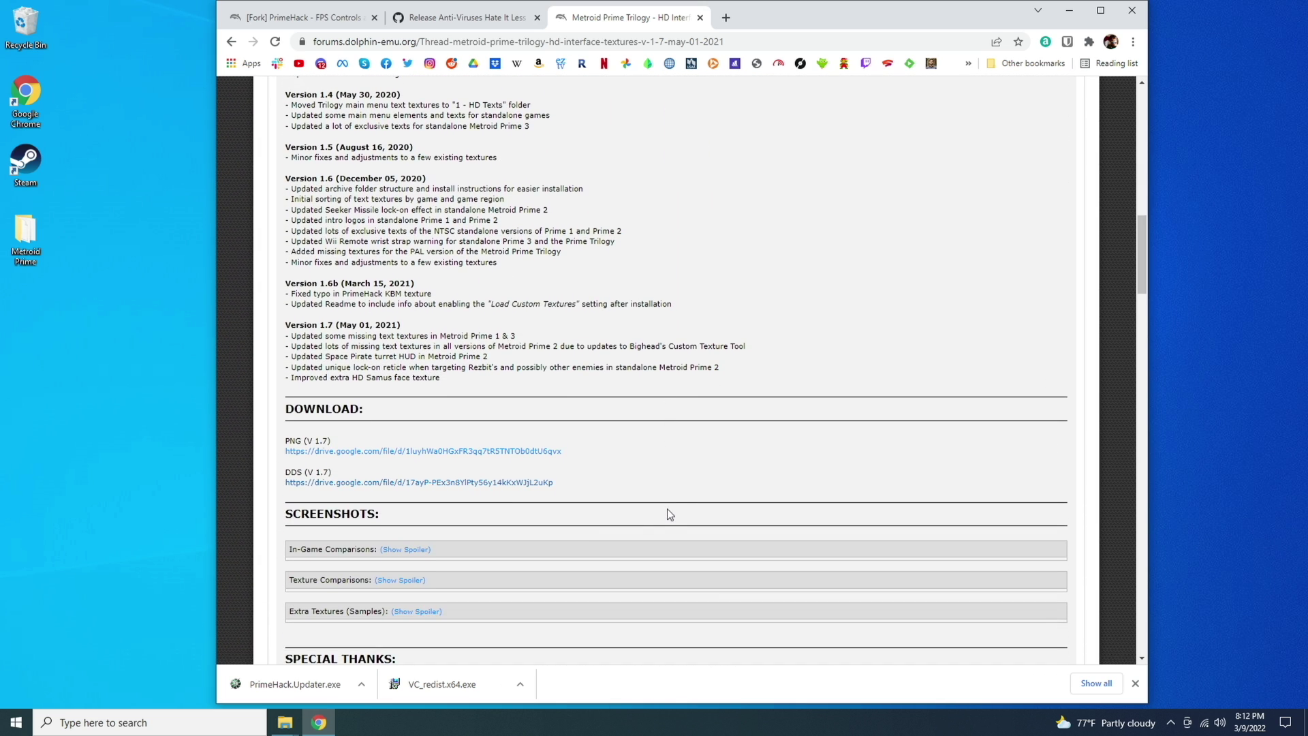
pyautogui.click(509, 485)
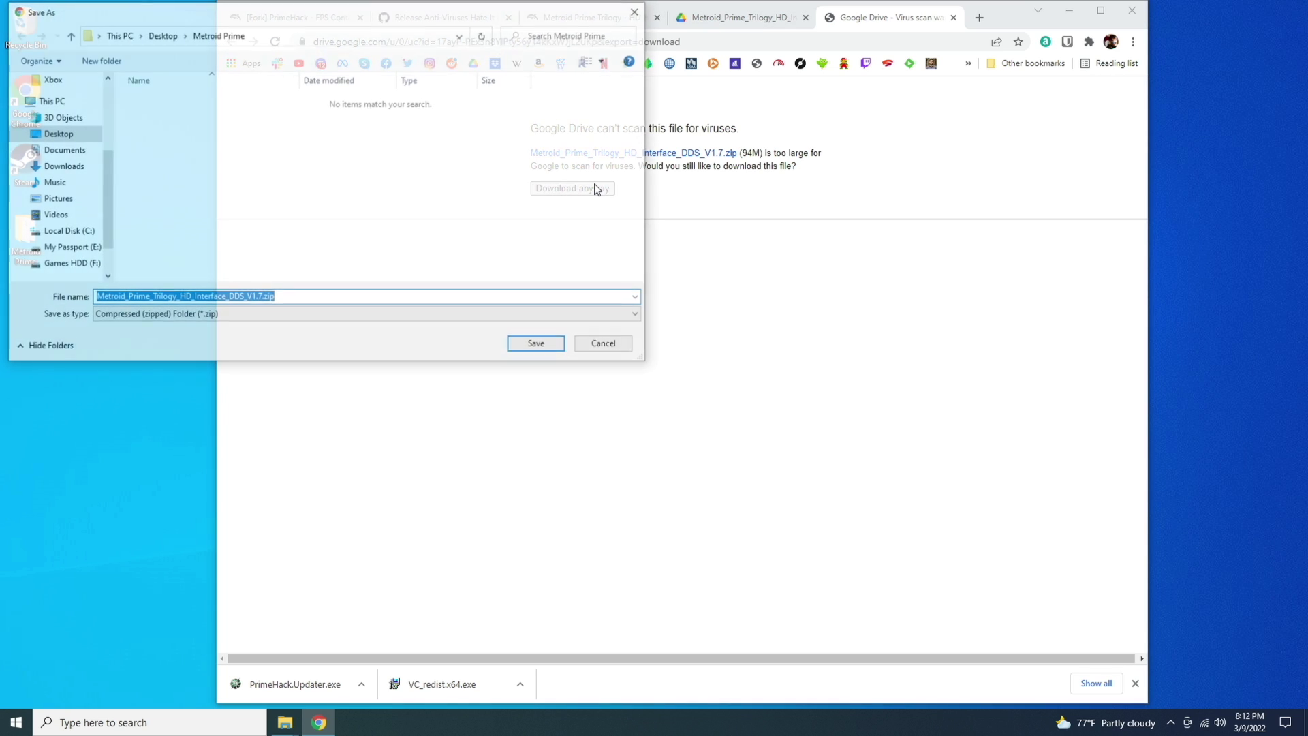
pyautogui.click(536, 347)
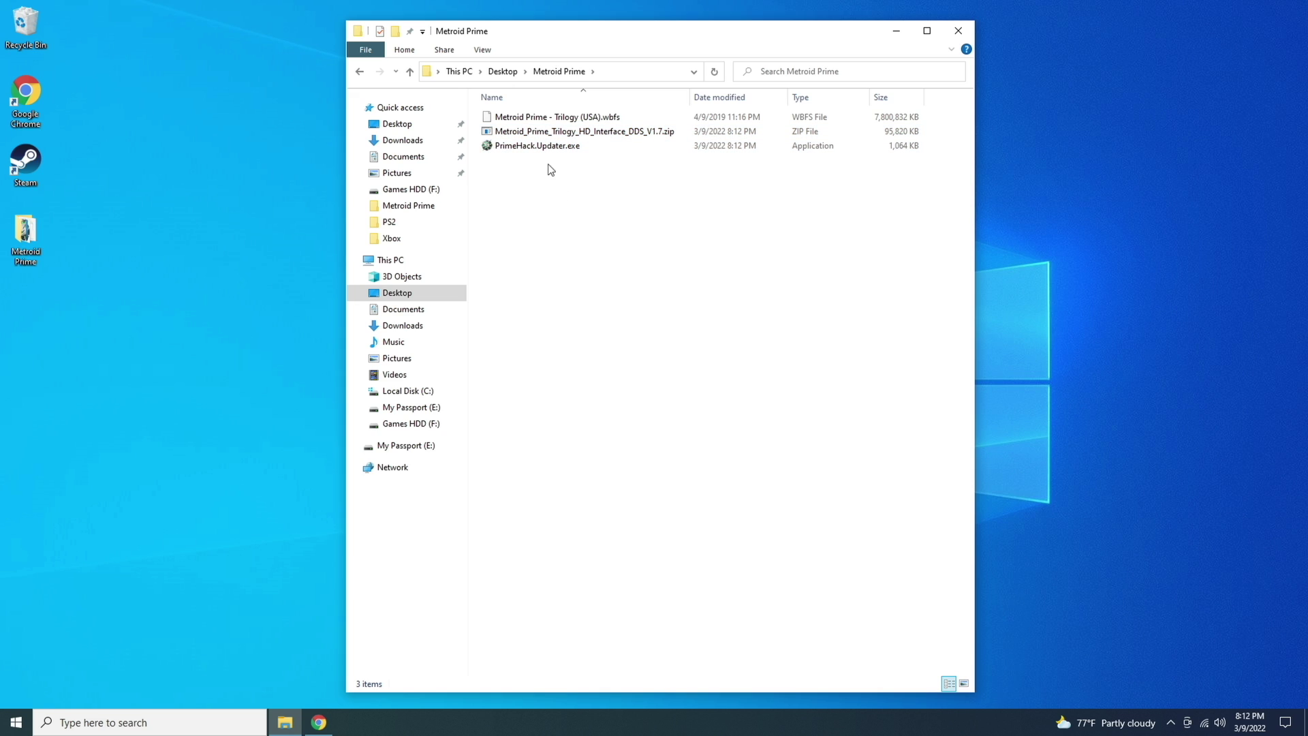
# - Run PrimeHack.Updater.exe and accept QuickLaunch with Metroid Prime - Trilogy (USA).wbfs as the game and Portable Mode enabled
pyautogui.click(533, 146)
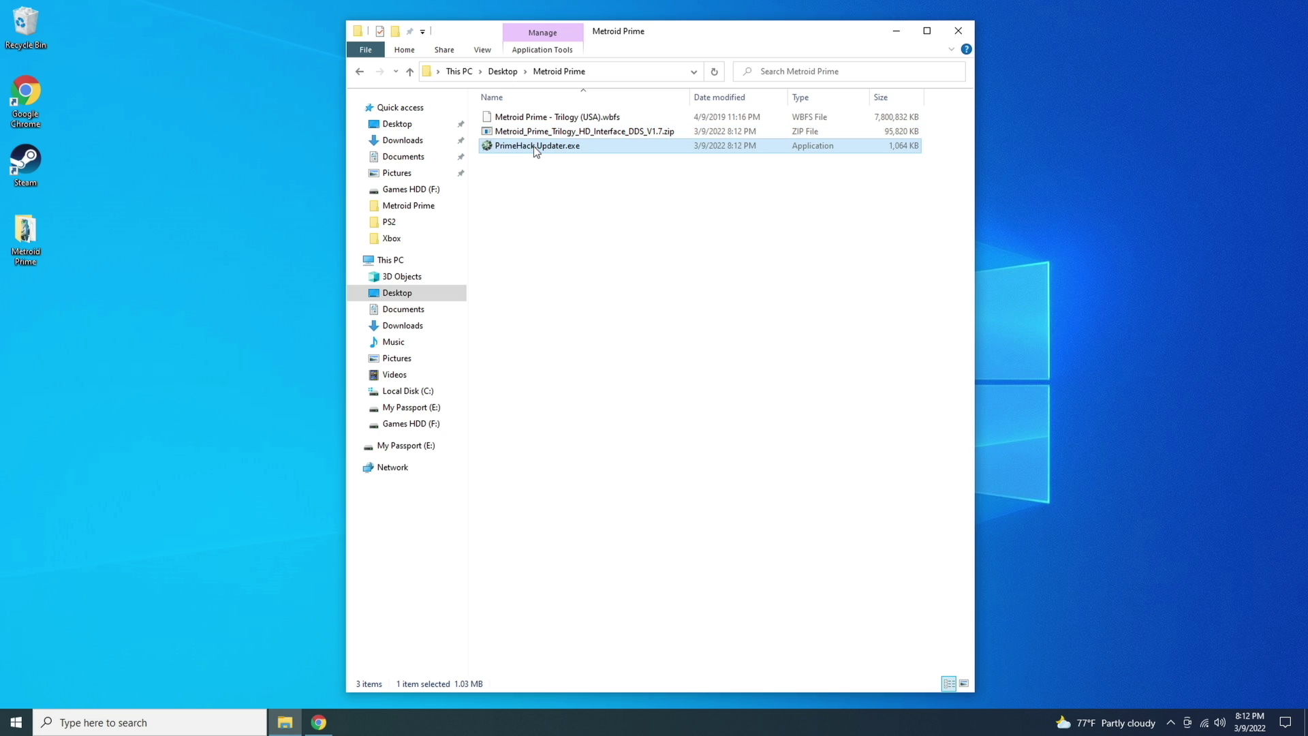
pyautogui.doubleClick(533, 146)
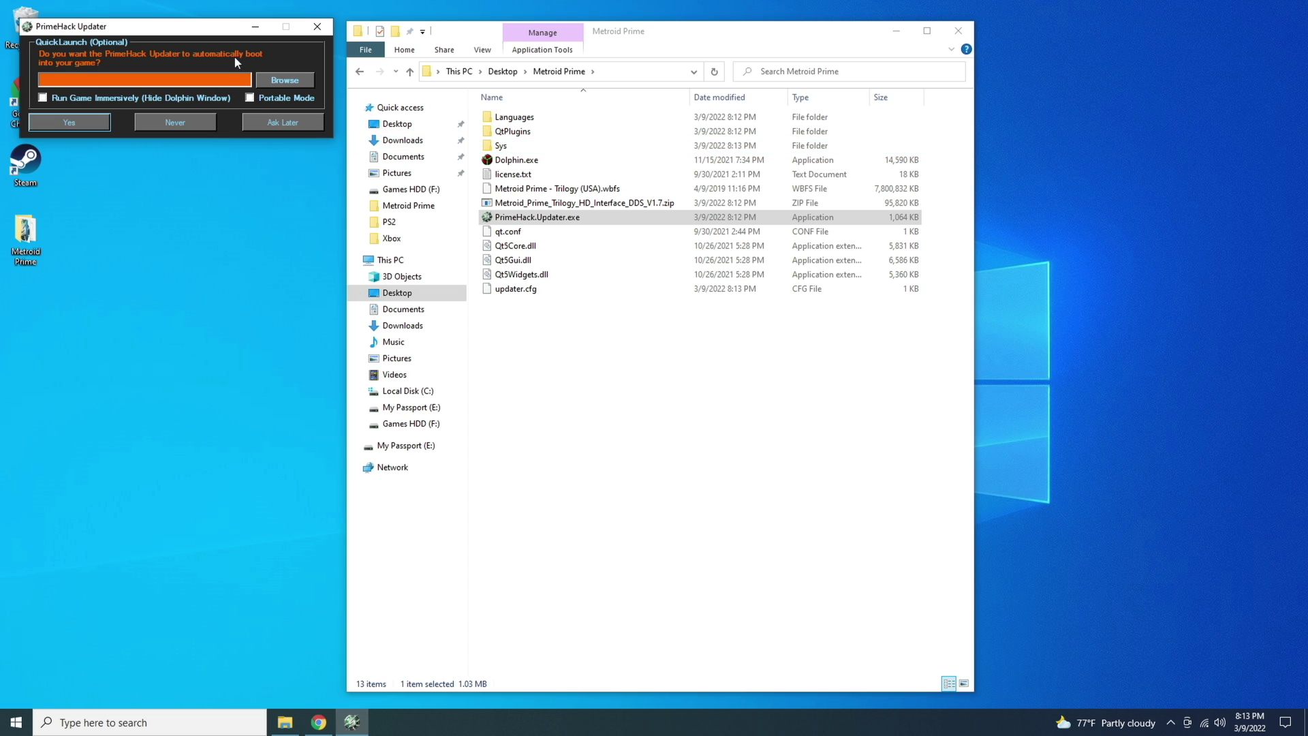
pyautogui.moveTo(202, 37); pyautogui.dragTo(445, 356)
pyautogui.click(530, 403)
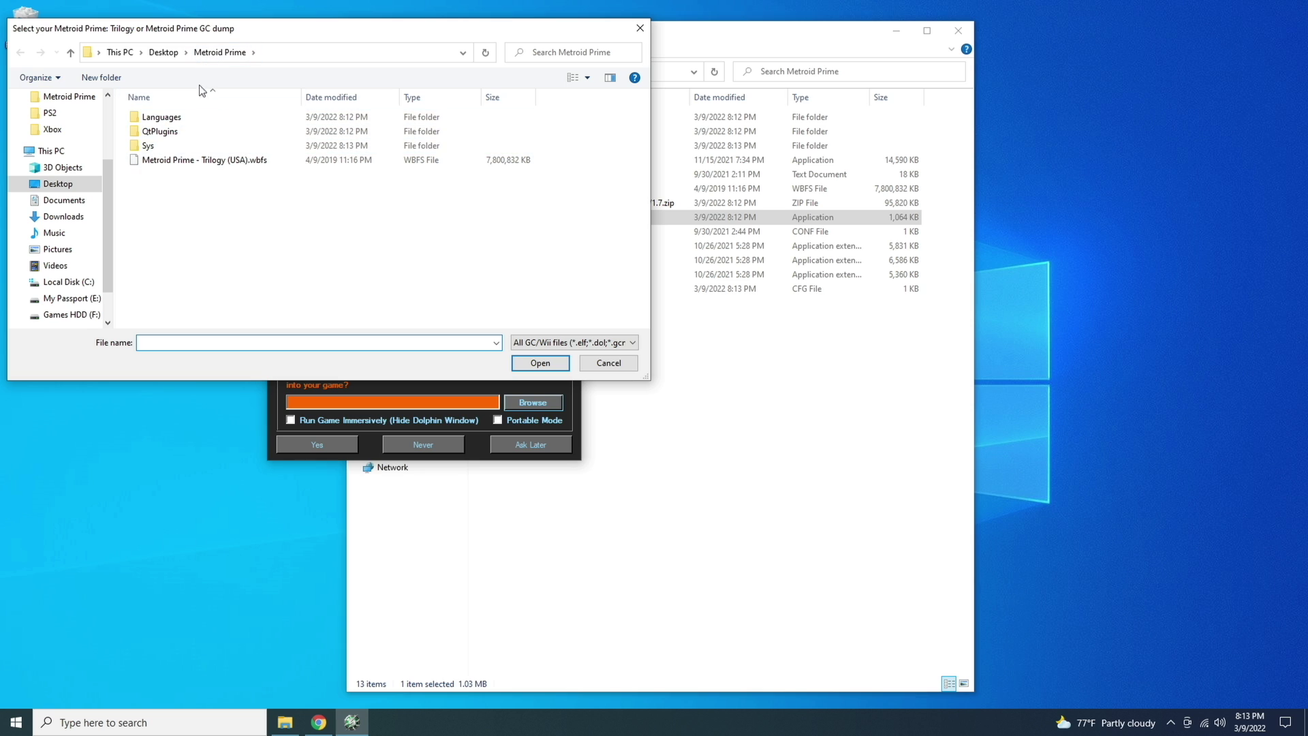
pyautogui.click(151, 160)
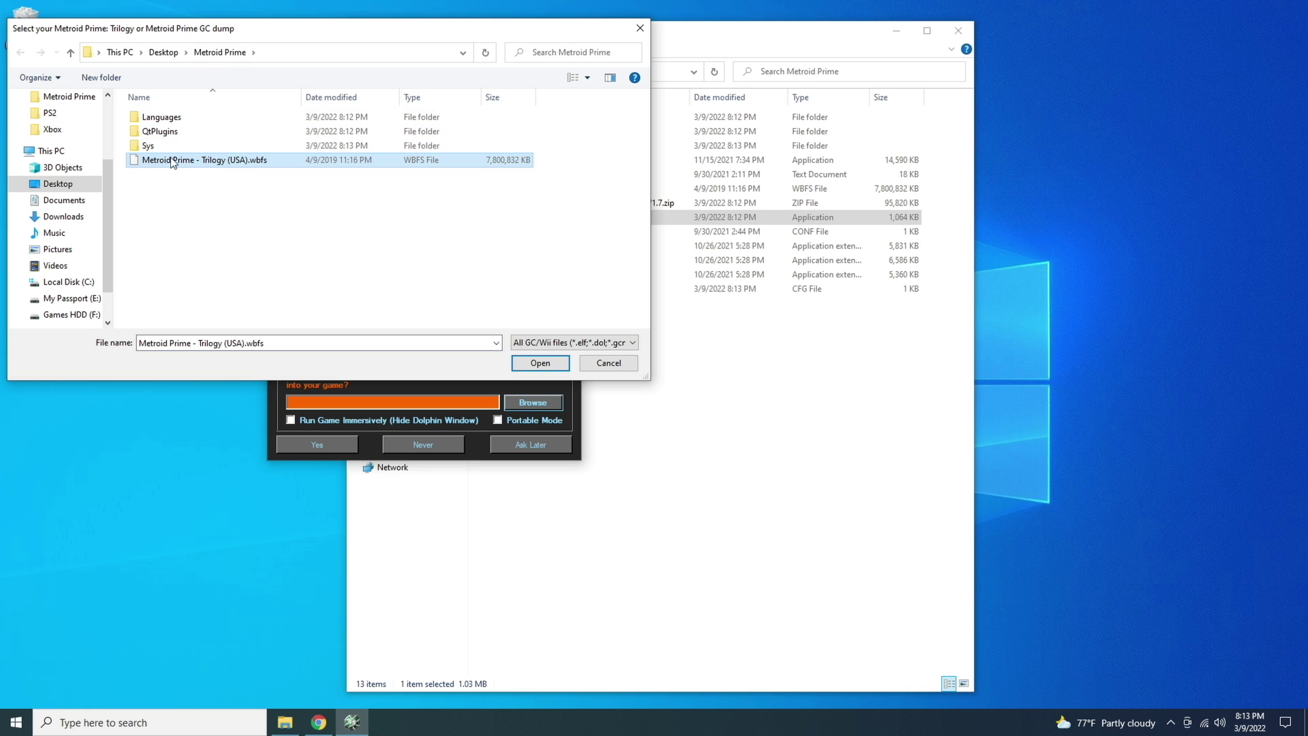
pyautogui.click(538, 362)
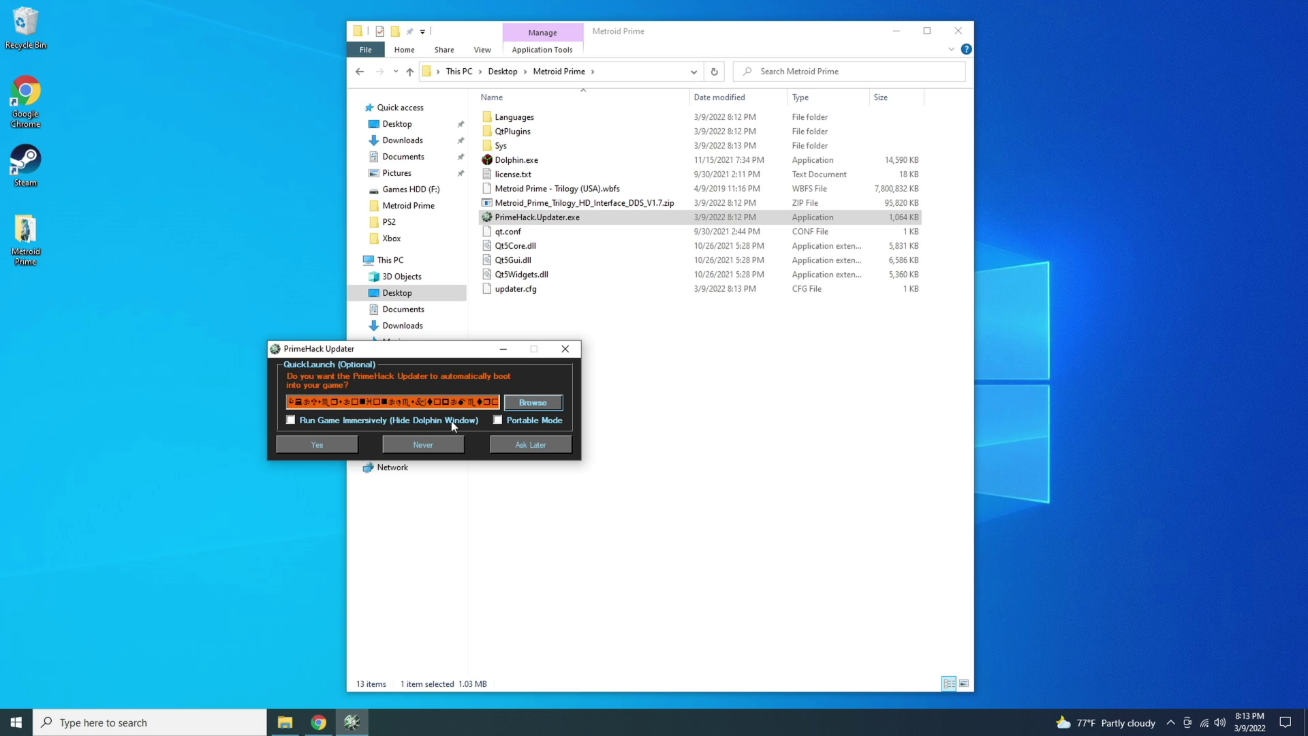
pyautogui.click(550, 422)
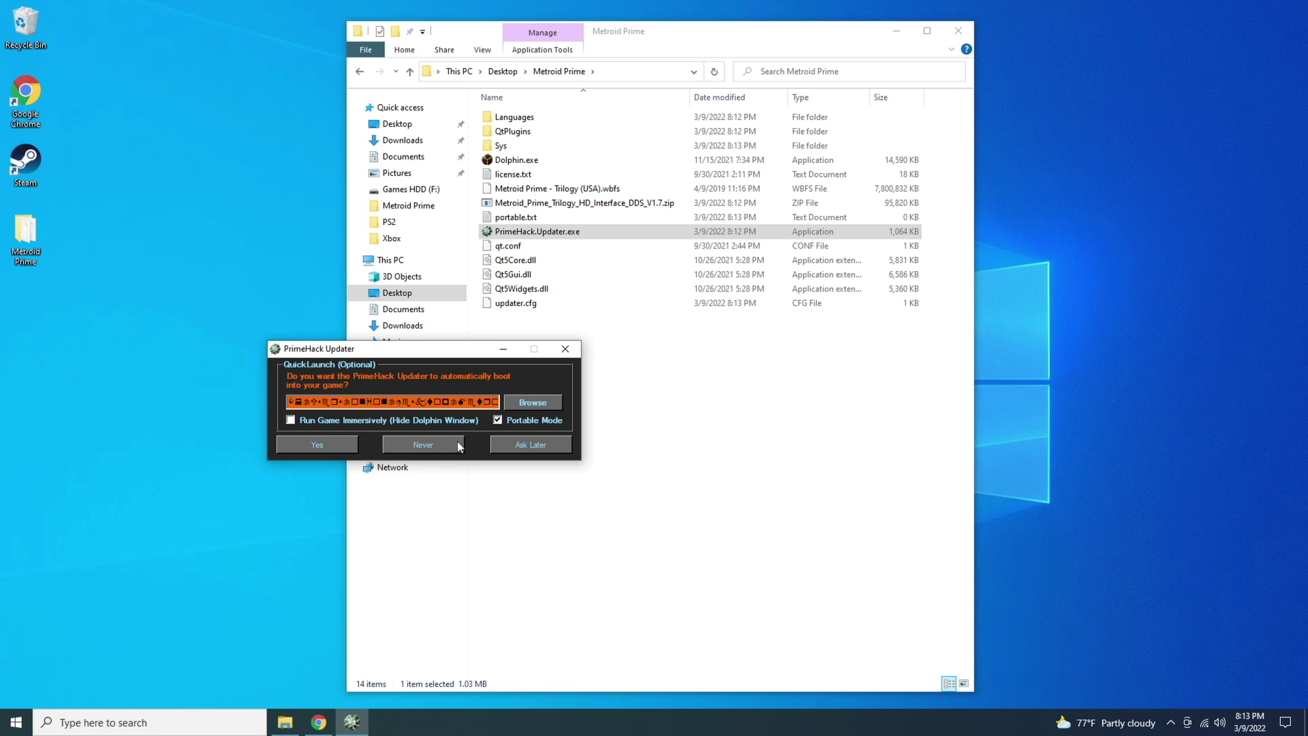
pyautogui.click(319, 445)
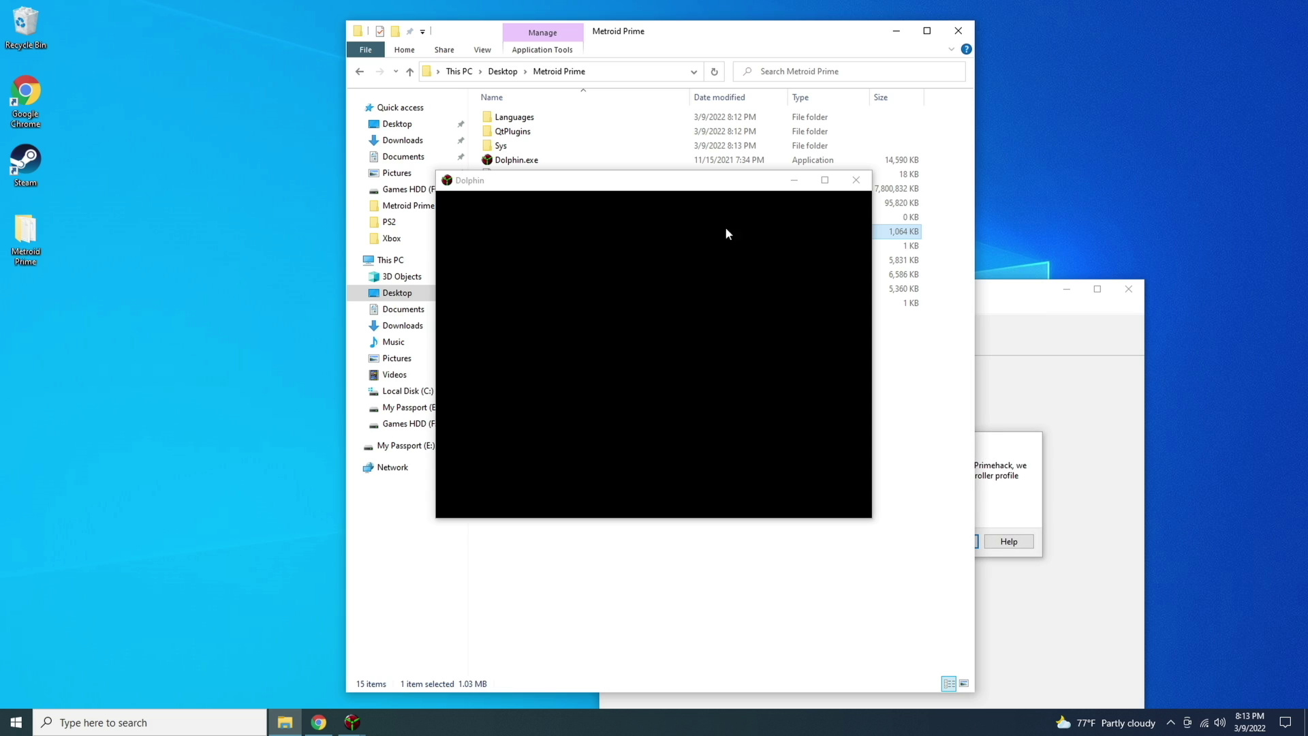
# - Dismiss PrimeHack's initial-run notice and stop the running Metroid Prime emulation
pyautogui.click(987, 442)
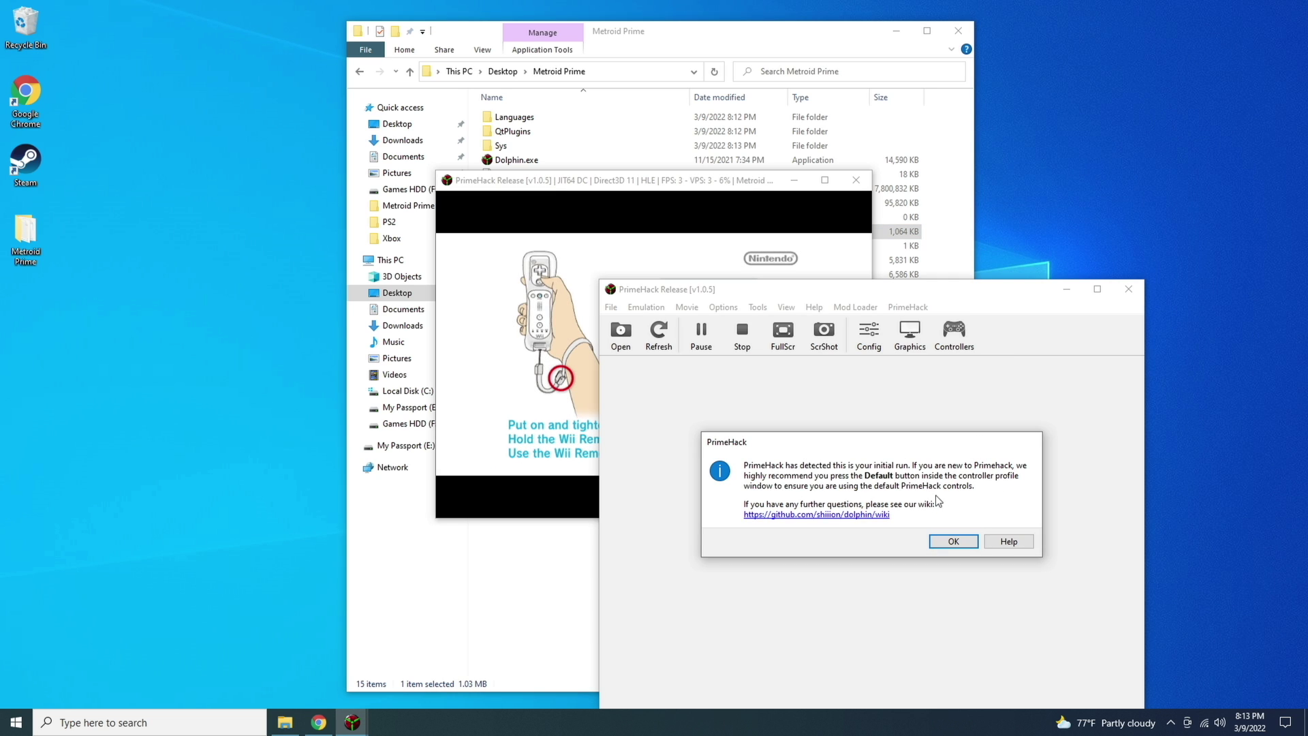
pyautogui.click(953, 541)
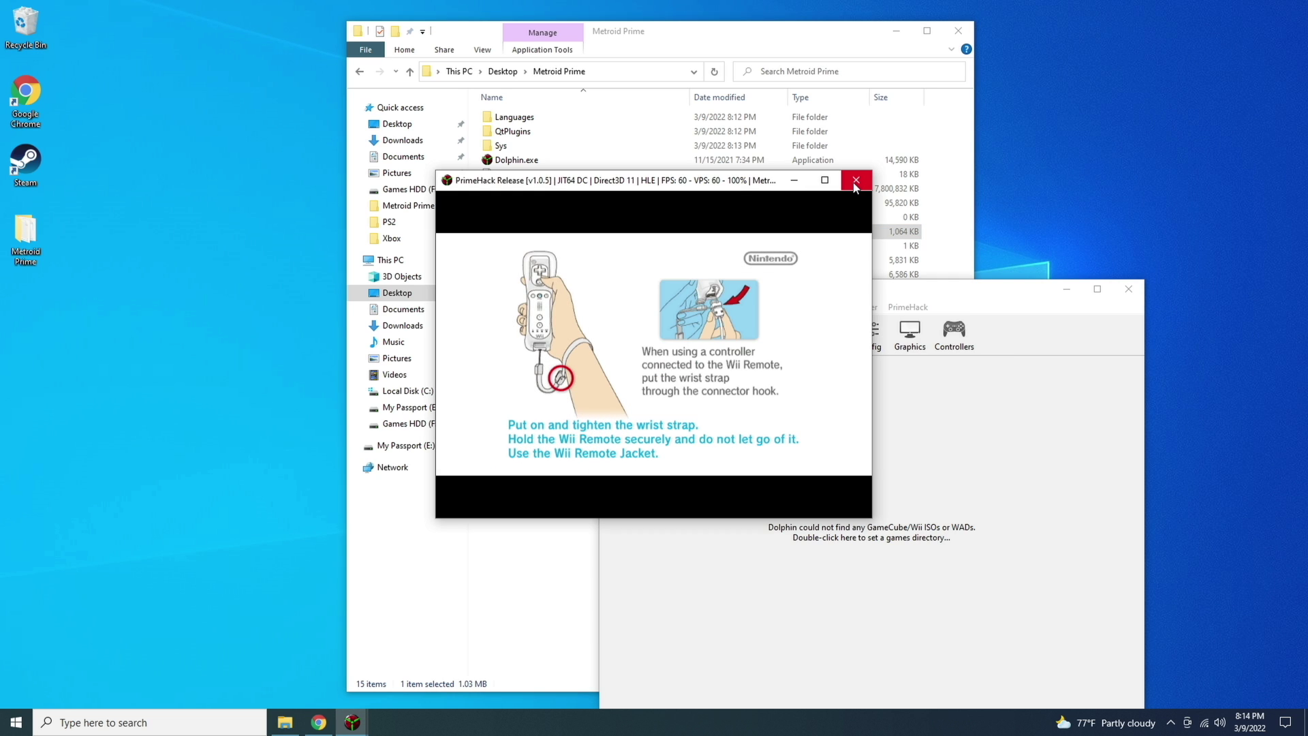
pyautogui.click(856, 181)
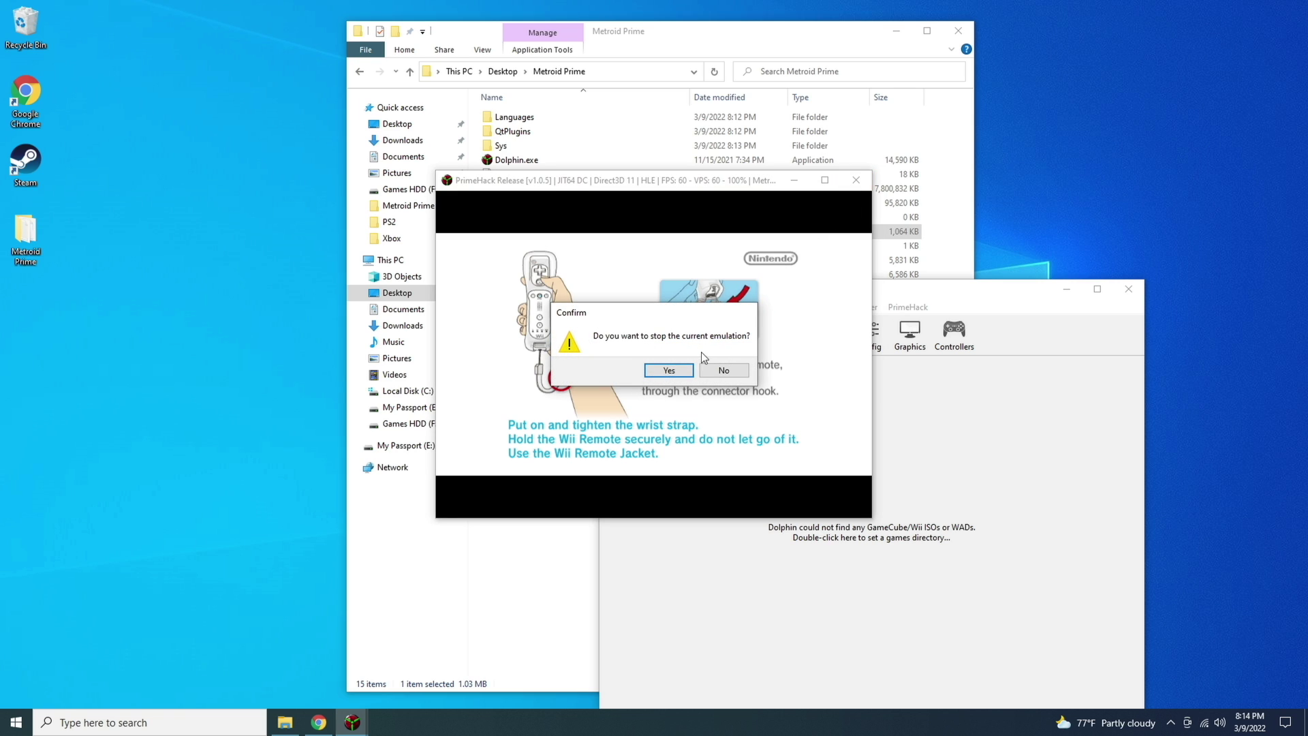
pyautogui.click(685, 371)
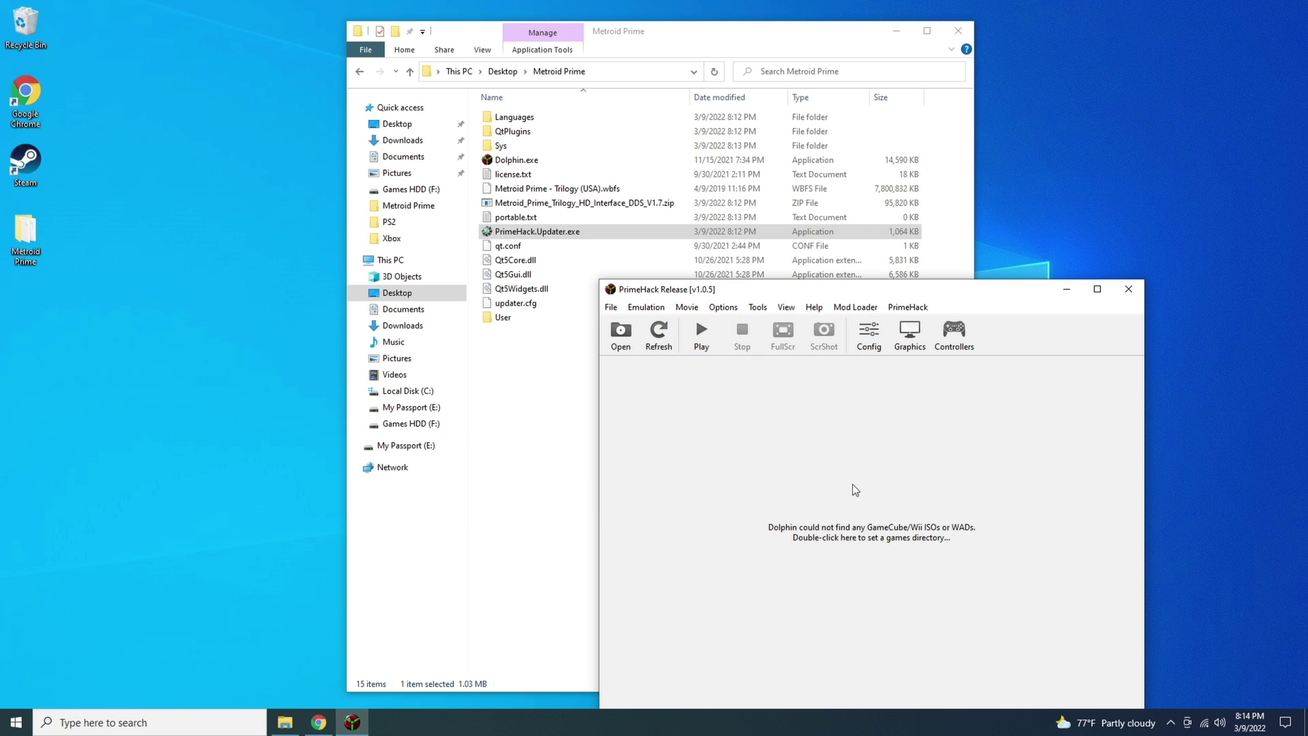
# - Set the Metroid Prime folder on the Desktop as PrimeHack's games directory
pyautogui.doubleClick(816, 494)
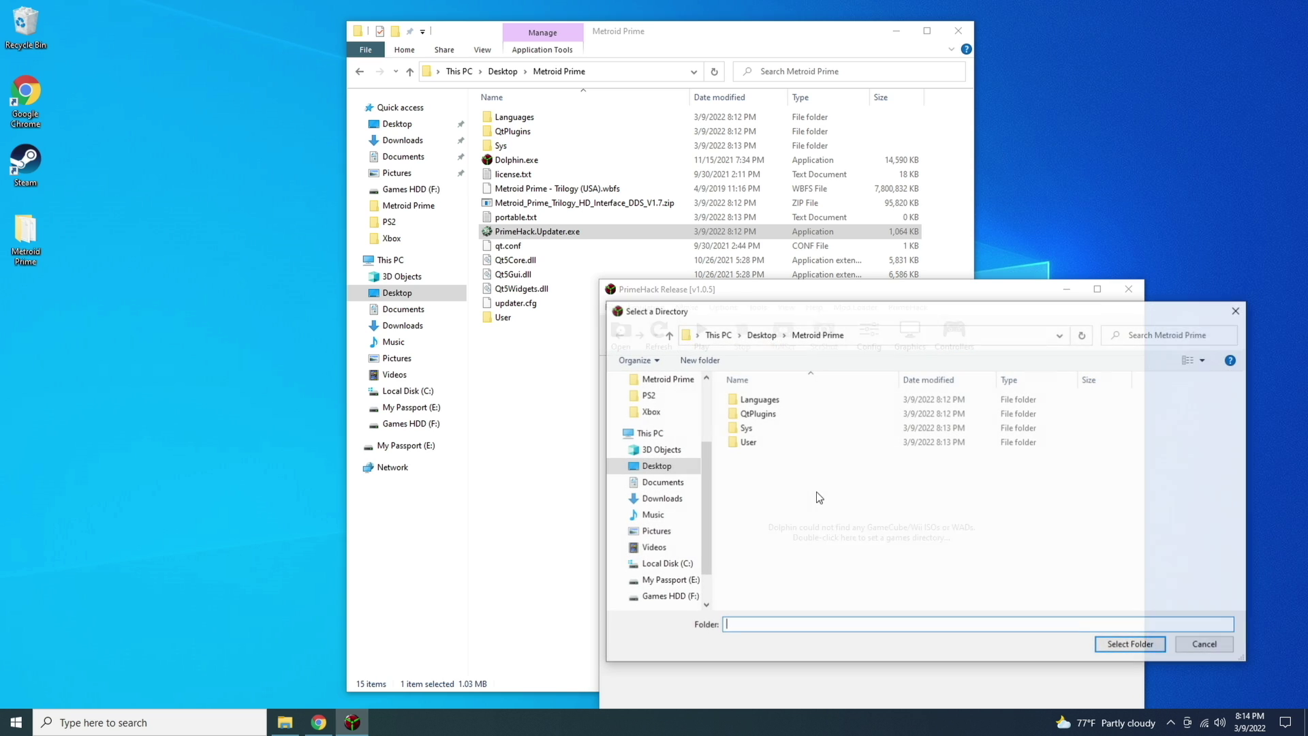
pyautogui.click(814, 334)
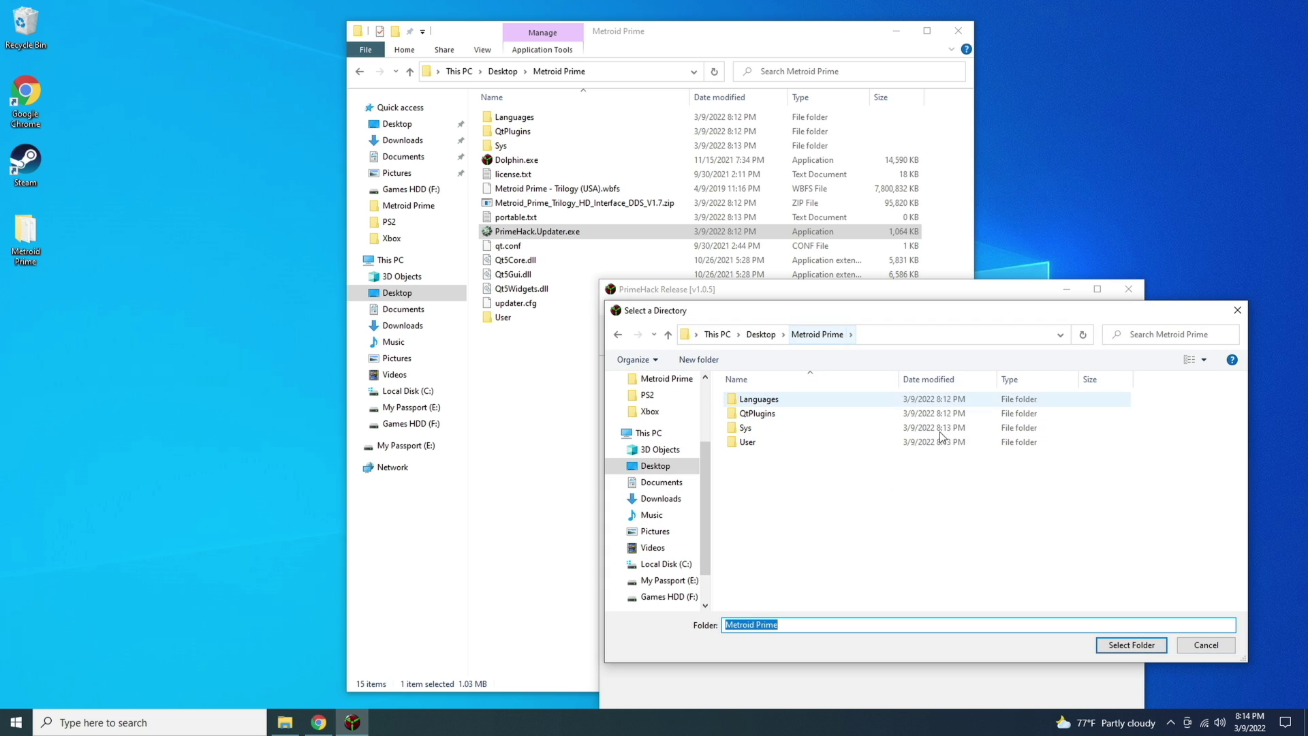
pyautogui.click(1131, 645)
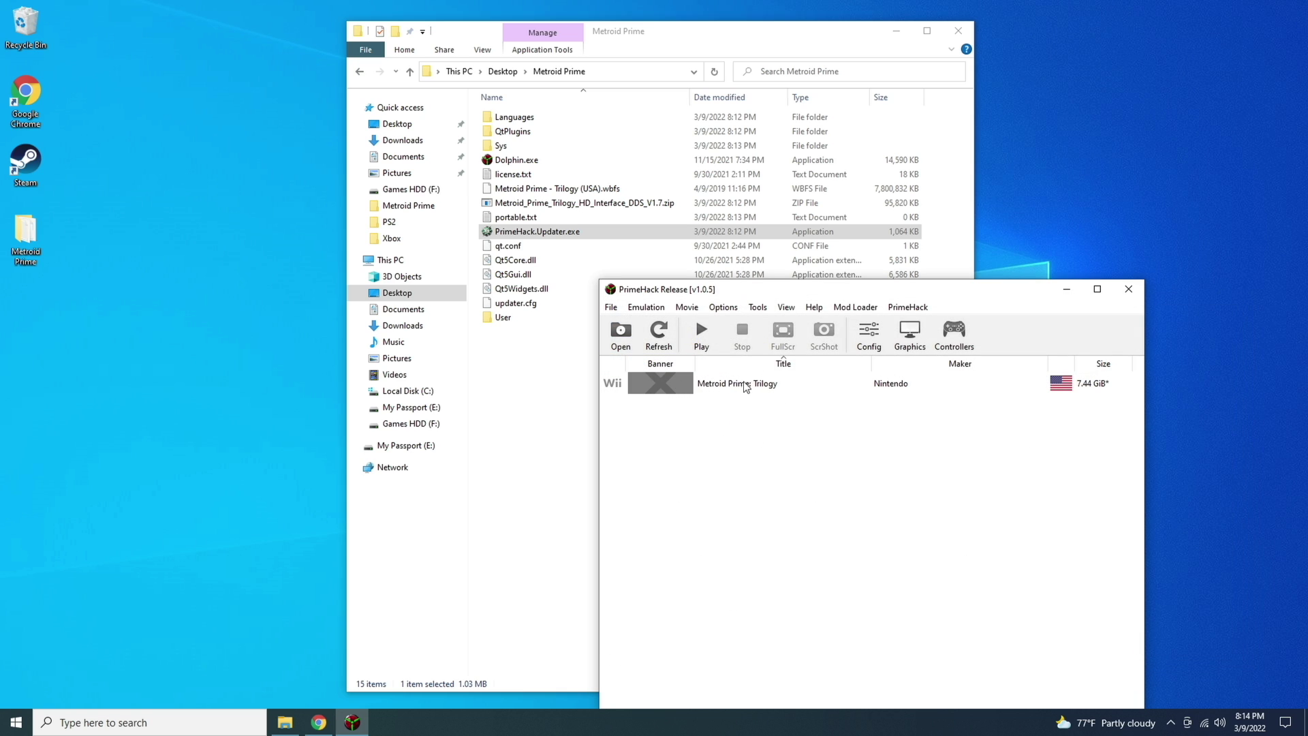
# - Extract Metroid_Prime_Trilogy_HD_Interface_DDS_V1.7.zip into the Metroid Prime folder and read the installation section of its Readme.txt
pyautogui.click(586, 334)
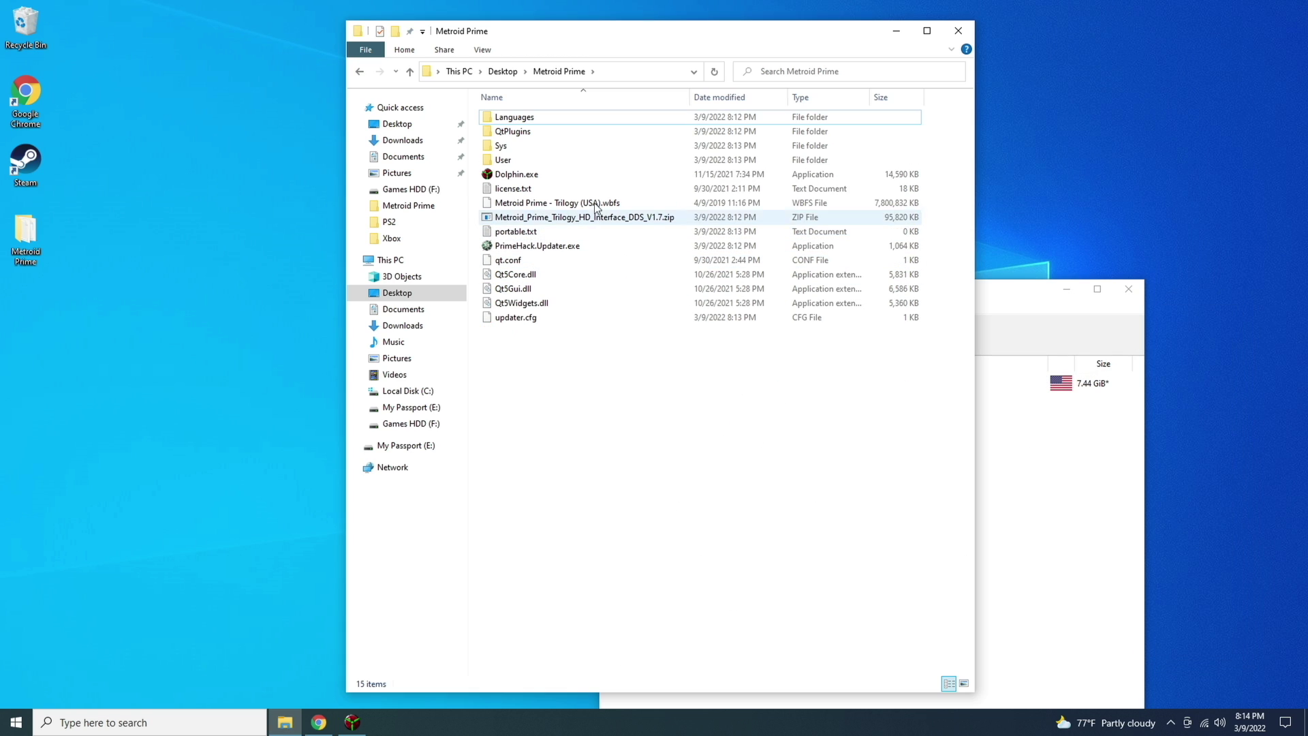
pyautogui.rightClick(557, 220)
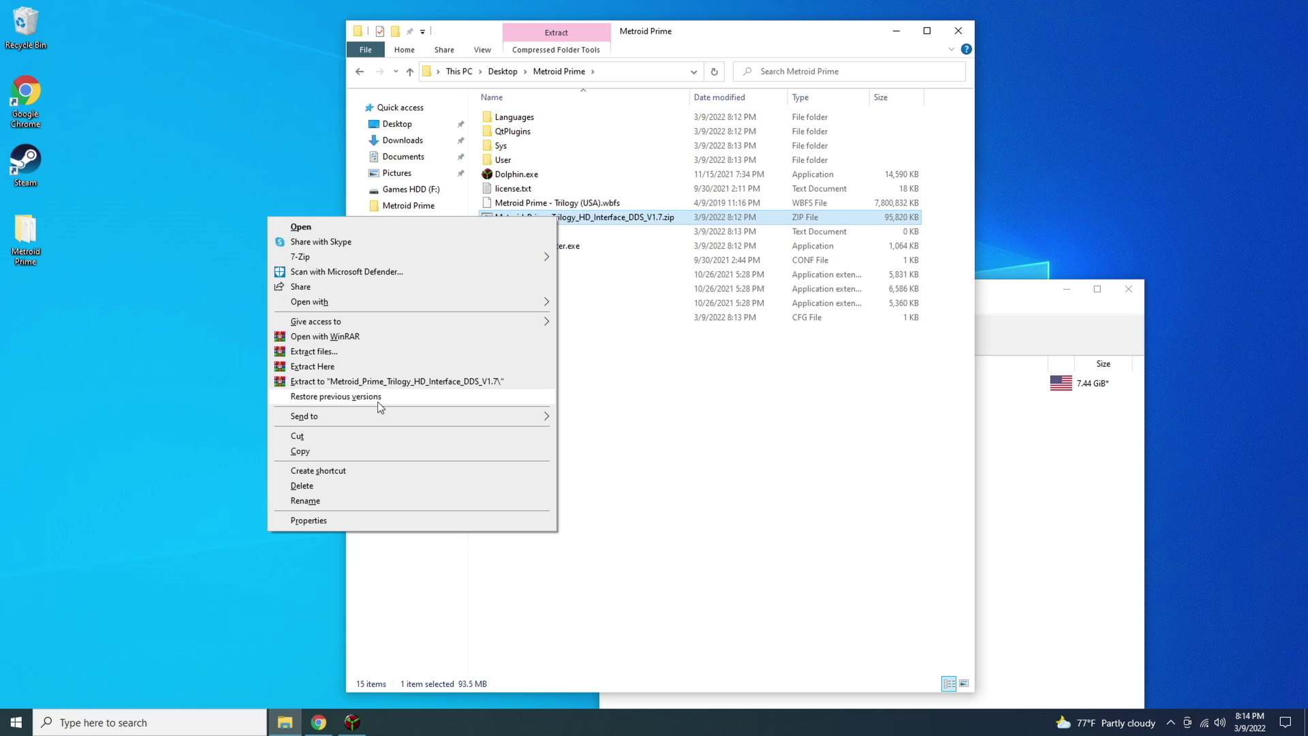
pyautogui.click(363, 366)
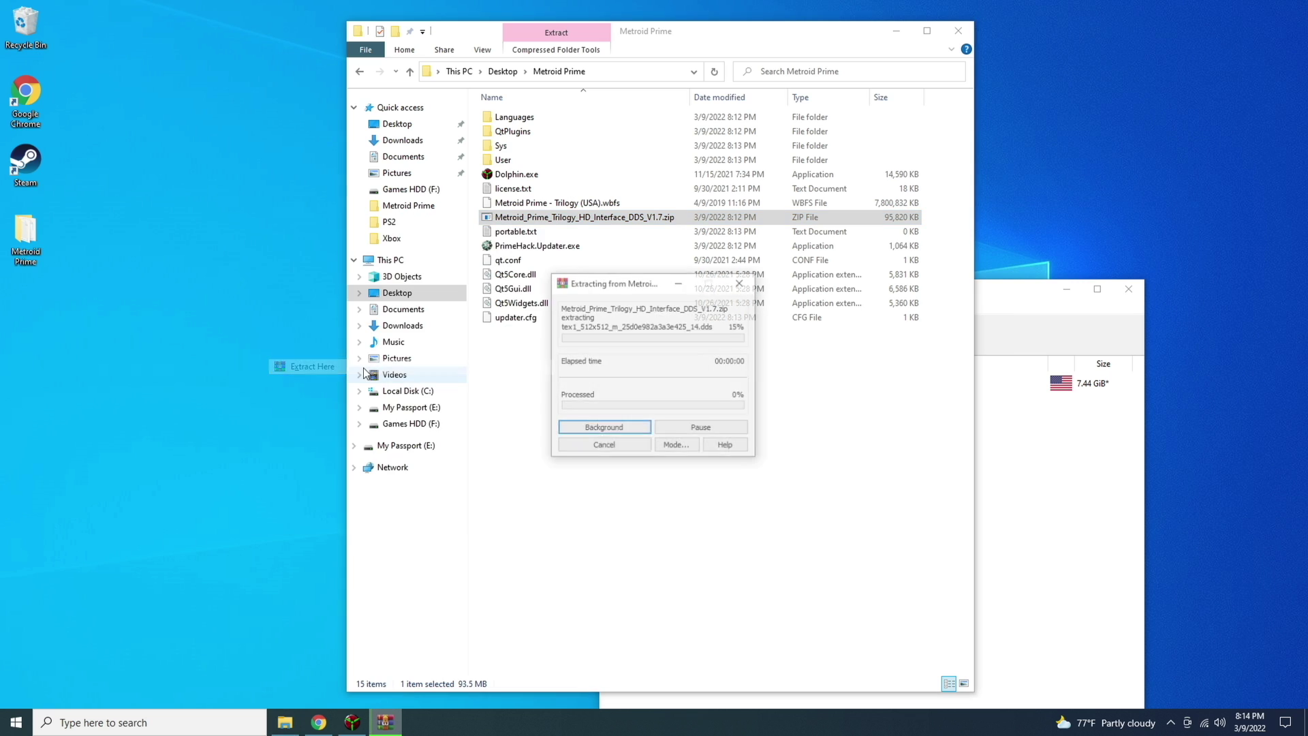
pyautogui.click(756, 443)
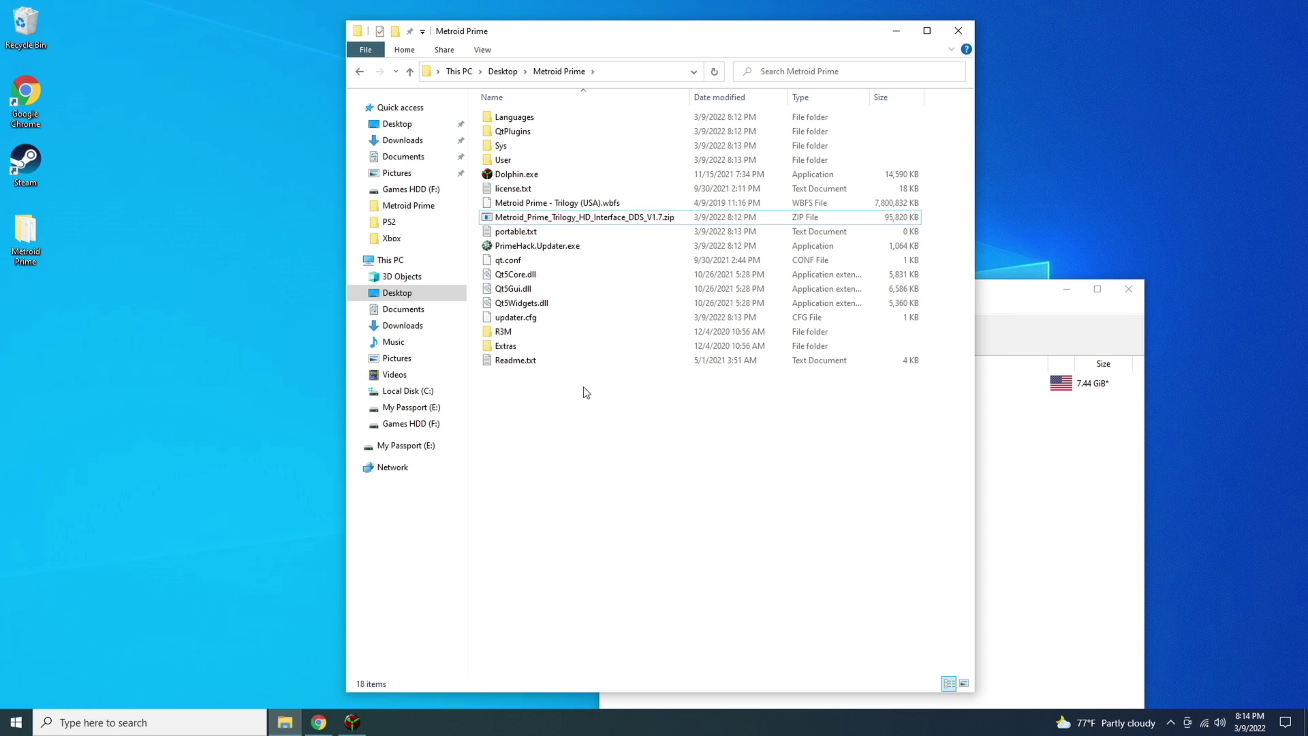
pyautogui.doubleClick(515, 361)
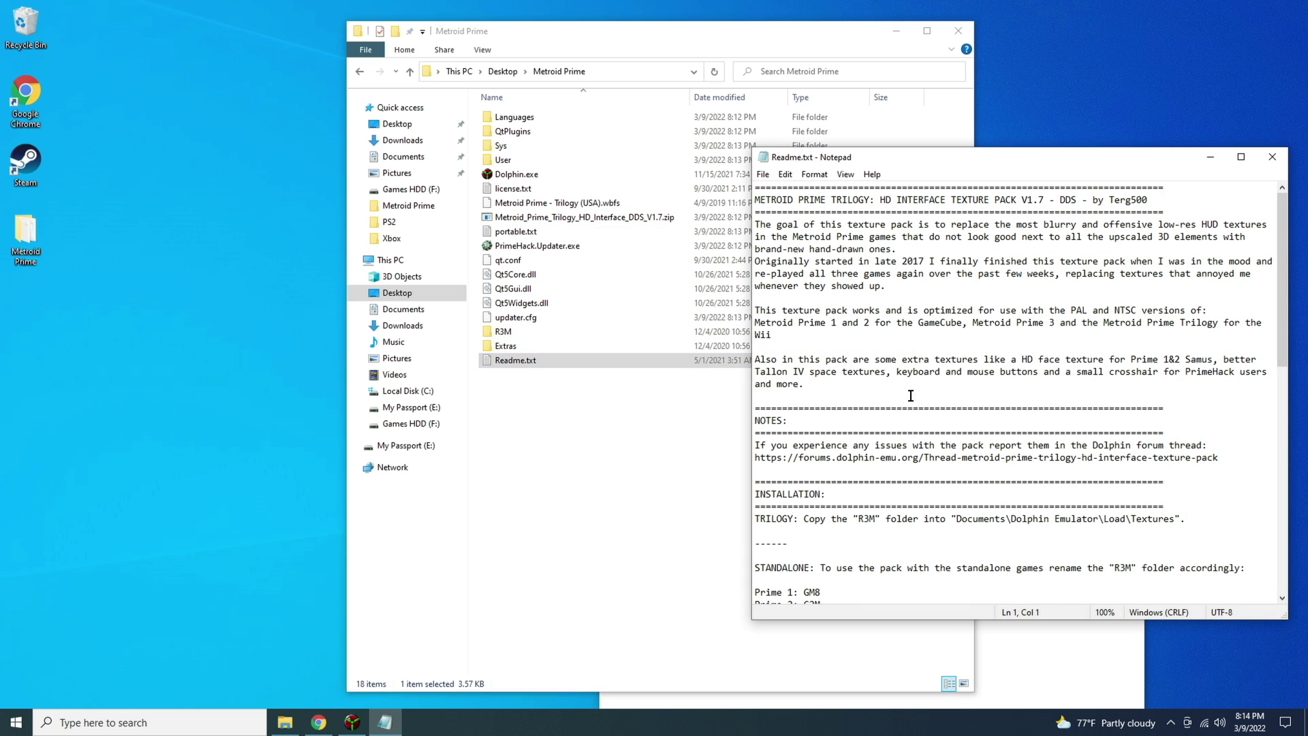
pyautogui.scroll(-6, 904, 461)
pyautogui.scroll(6, 905, 461)
pyautogui.click(1262, 158)
pyautogui.click(704, 428)
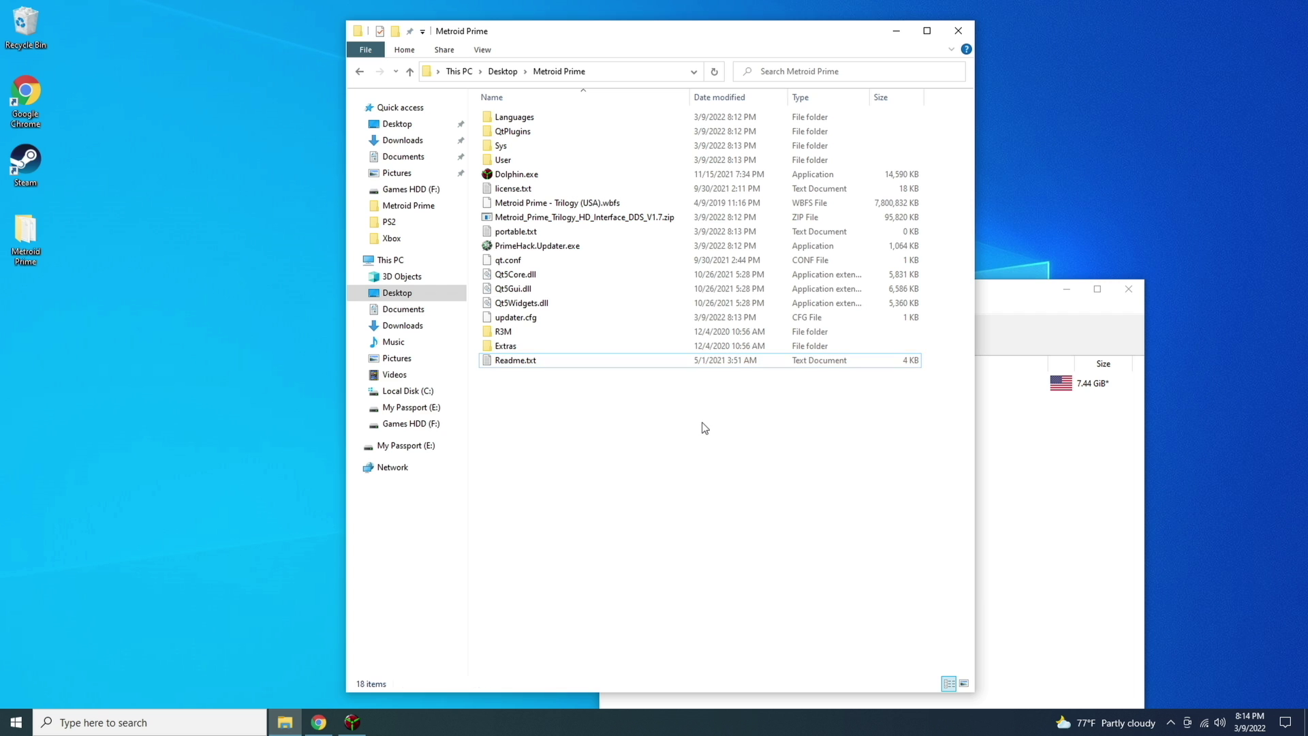
# - Move the R3M folder into User\Load\Textures using a second side-by-side window of the Metroid Prime folder, and open the Extras folder
pyautogui.hotkey('ctrl', 'n')
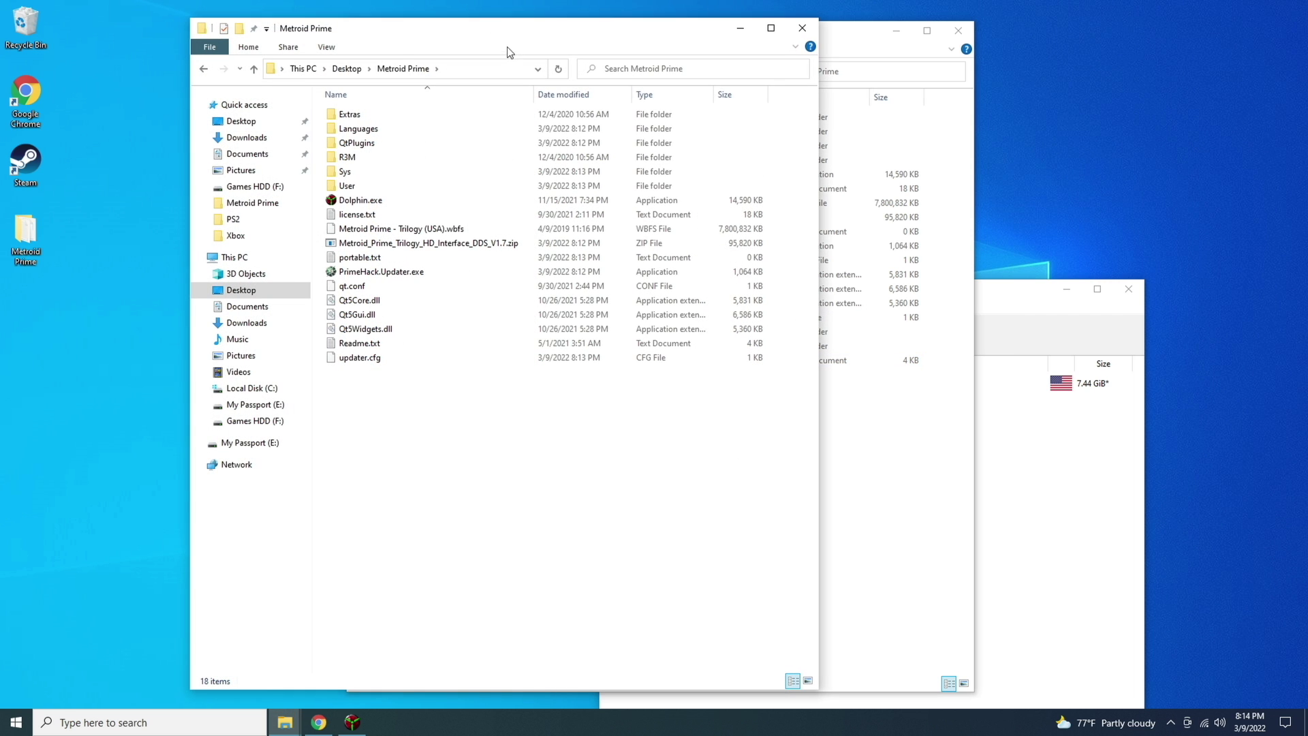
pyautogui.moveTo(509, 35); pyautogui.dragTo(2, 41)
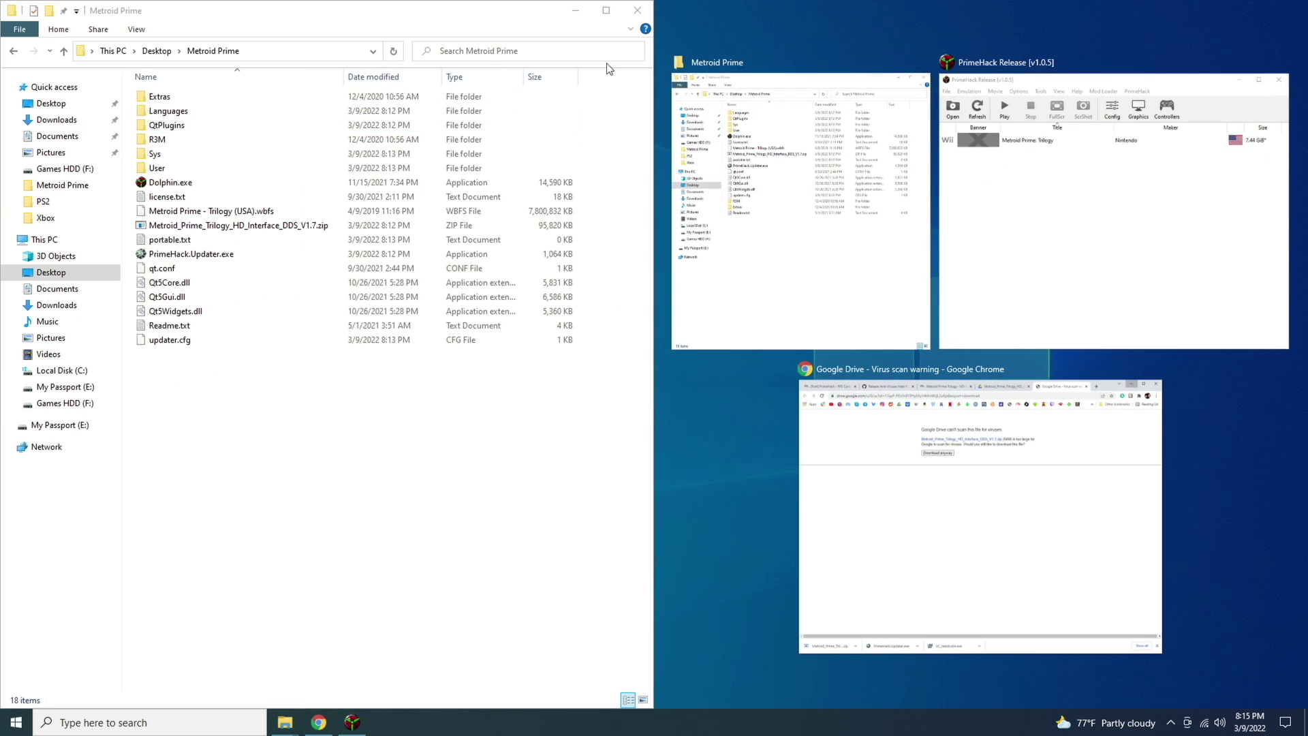
pyautogui.click(747, 194)
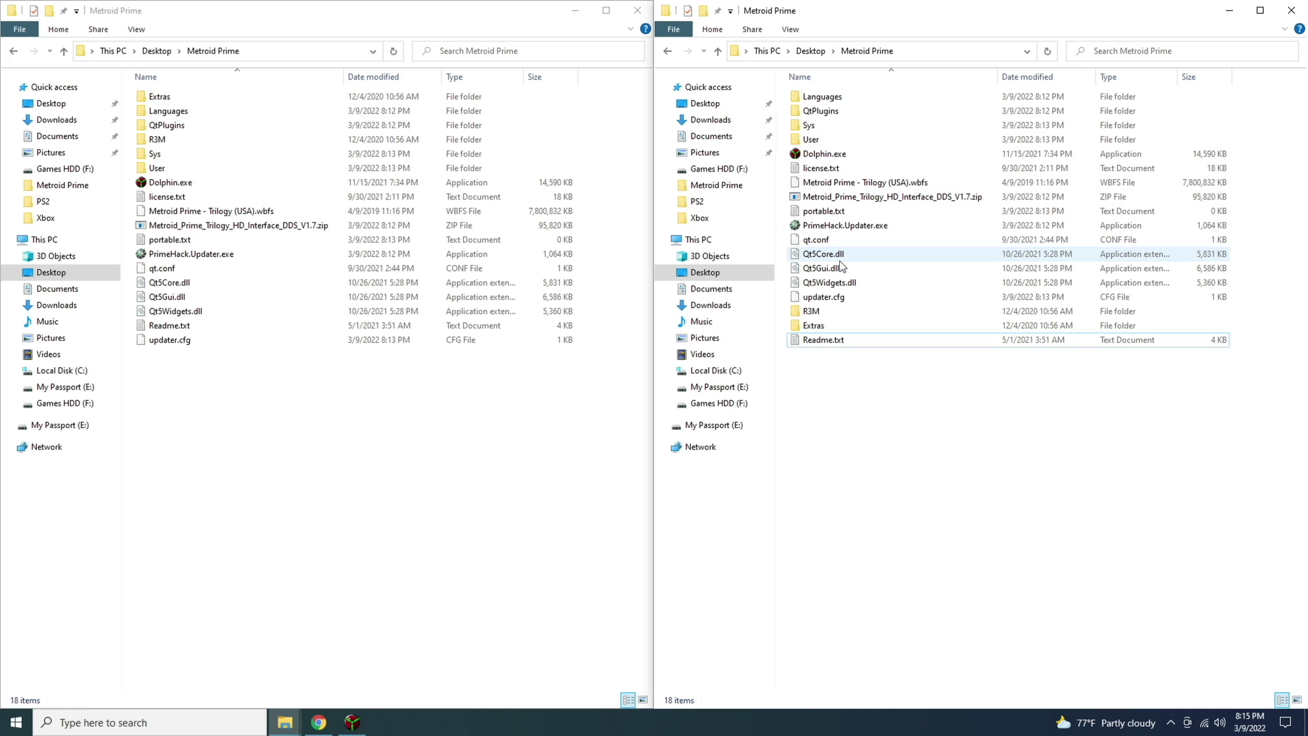
pyautogui.doubleClick(812, 139)
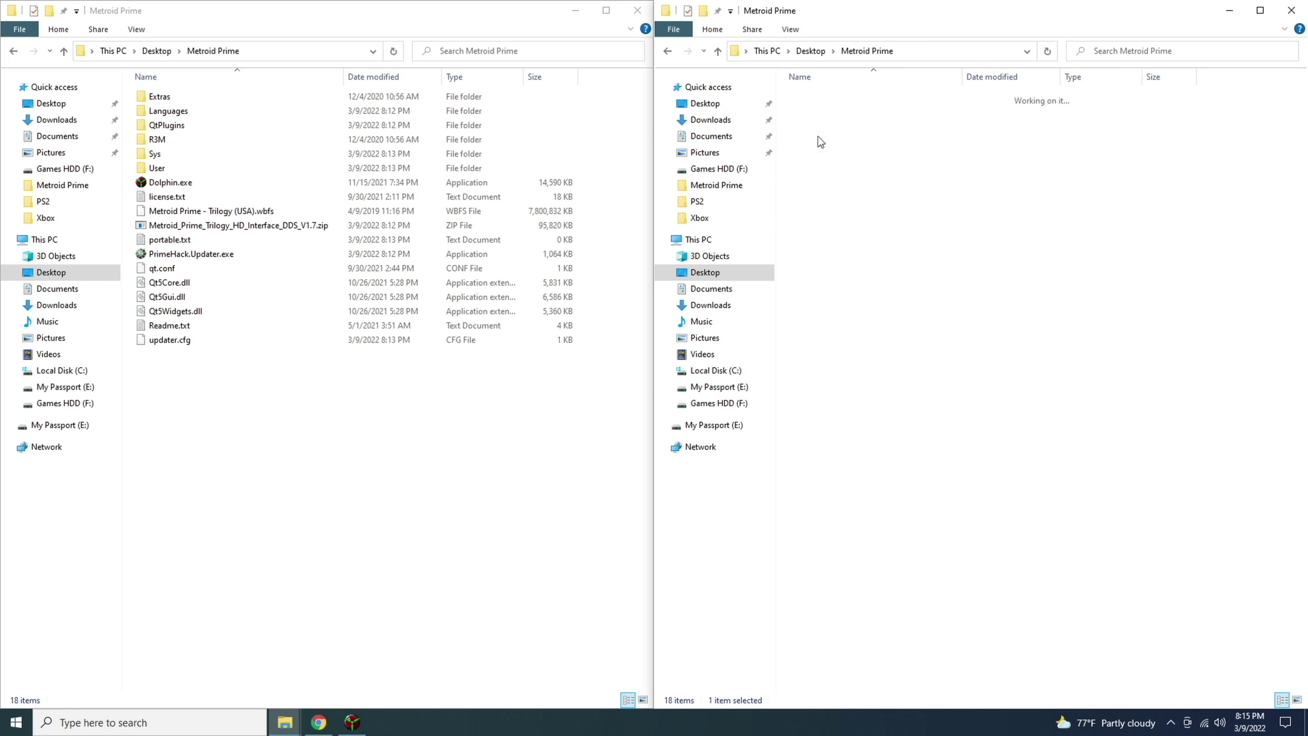
pyautogui.doubleClick(832, 199)
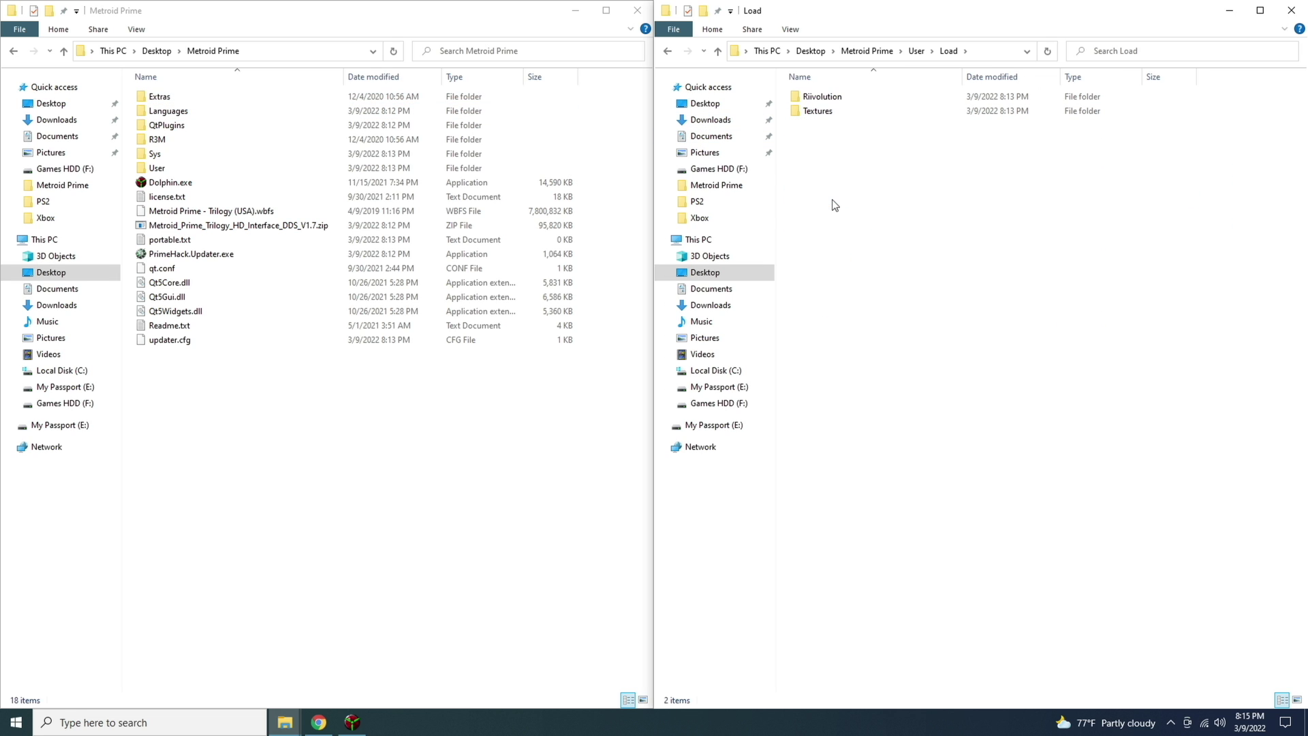
pyautogui.click(821, 116)
pyautogui.doubleClick(822, 115)
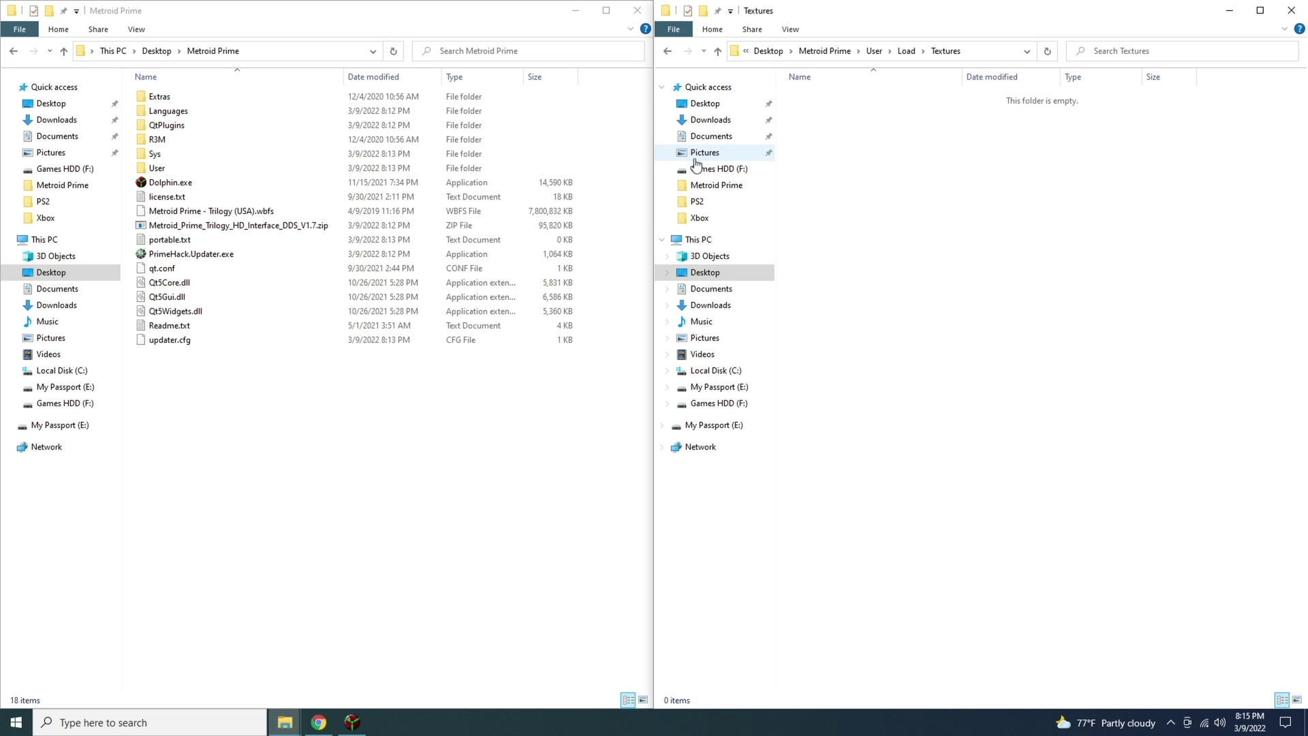
pyautogui.moveTo(158, 145); pyautogui.dragTo(962, 247)
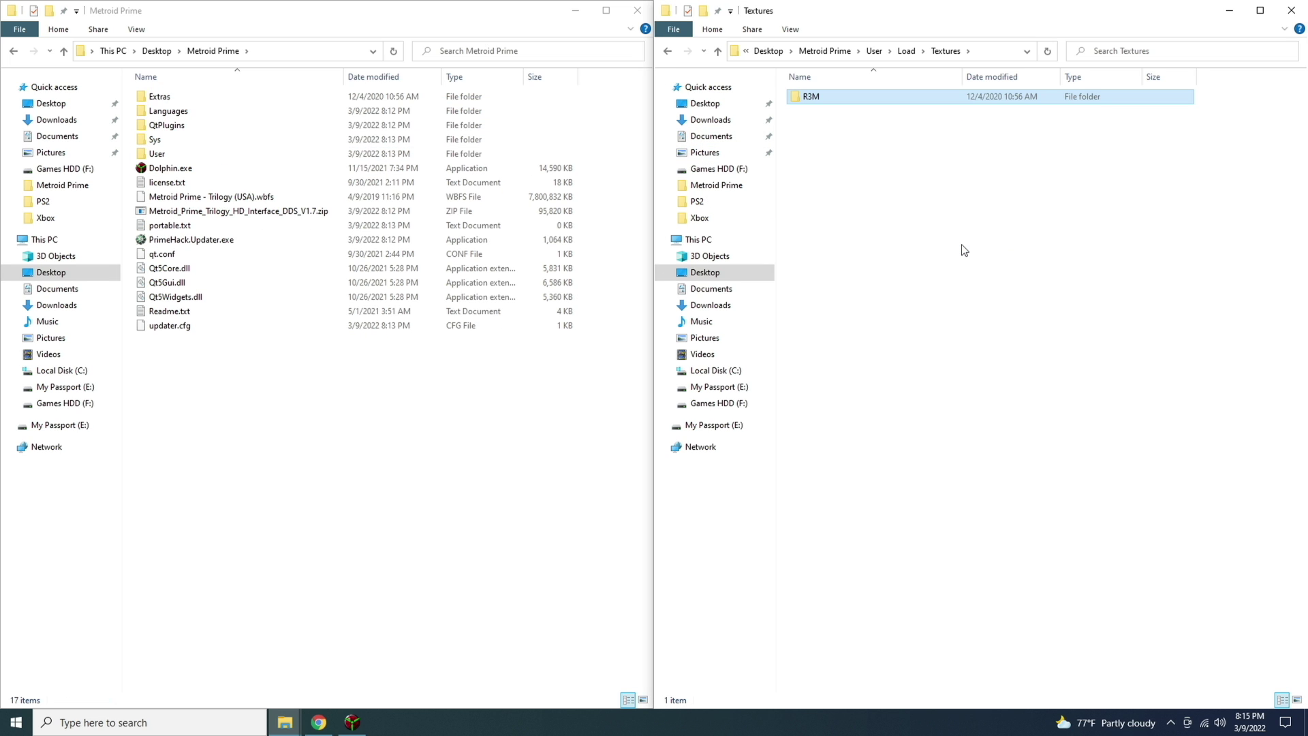
pyautogui.doubleClick(162, 97)
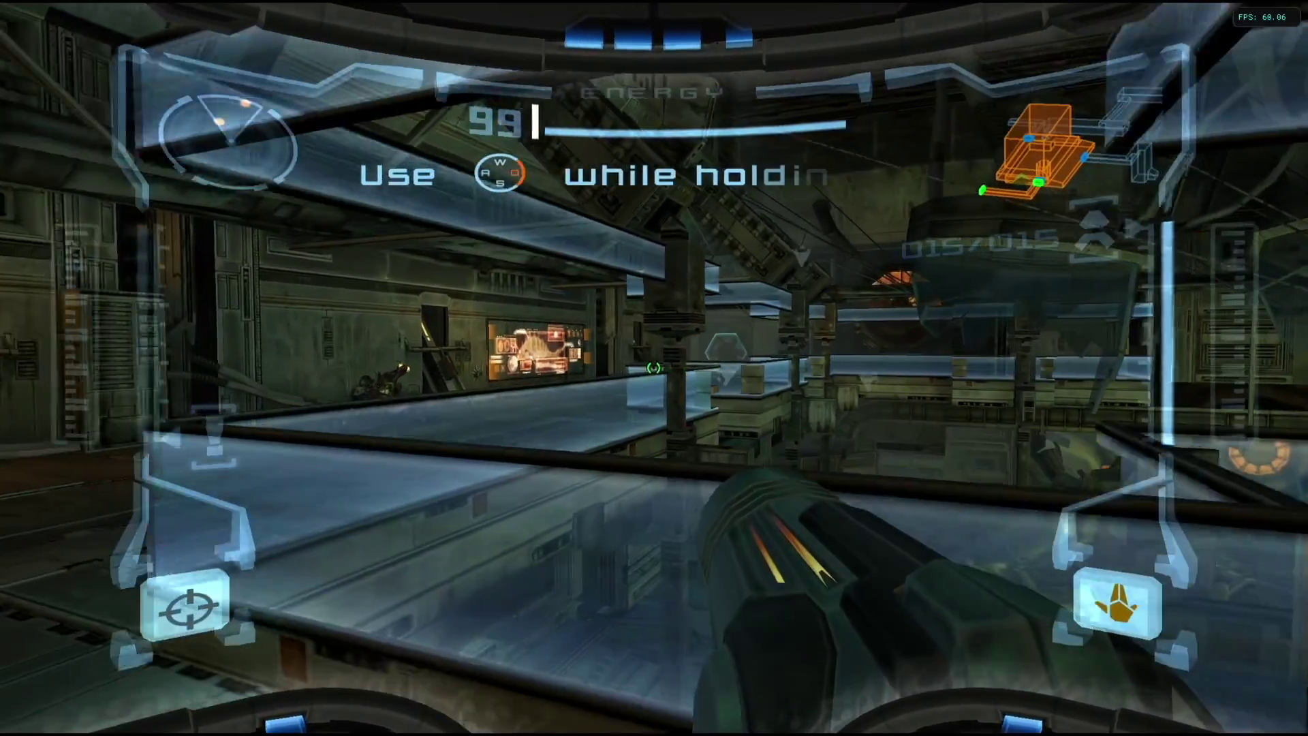
pyautogui.click(654, 368)
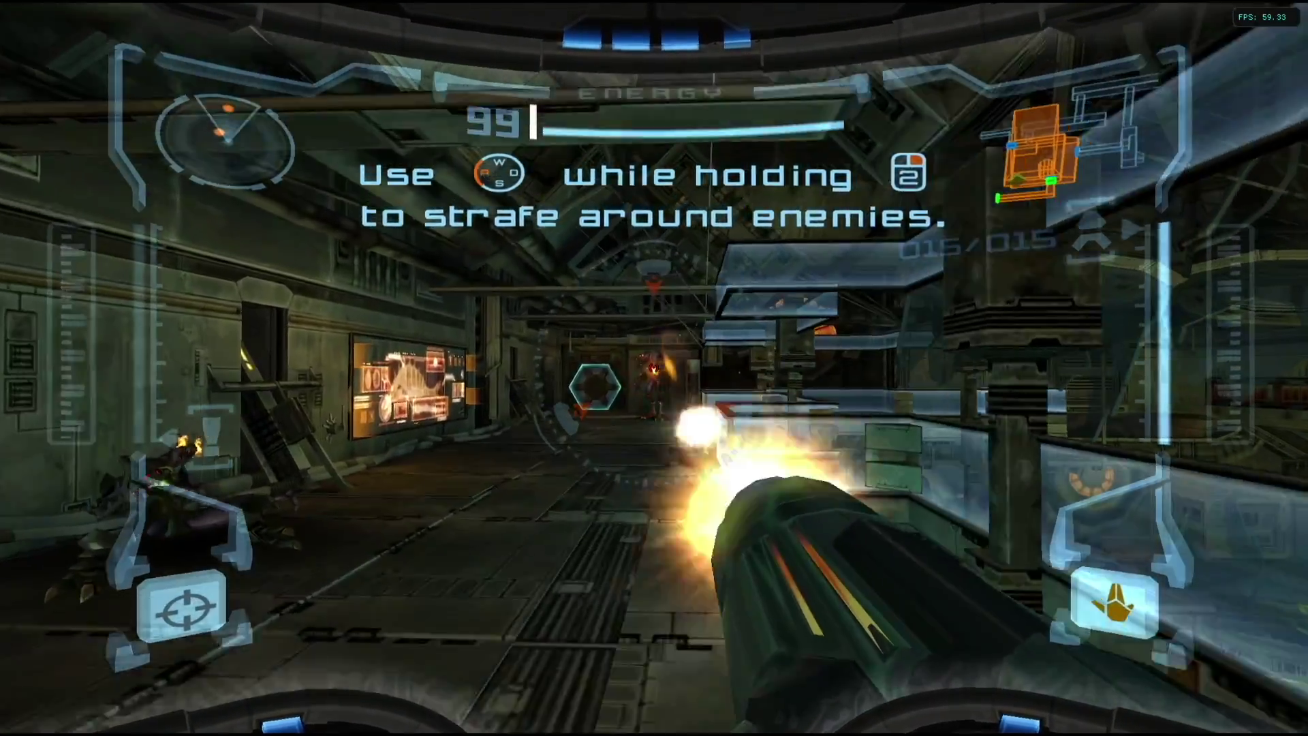
pyautogui.click(654, 368)
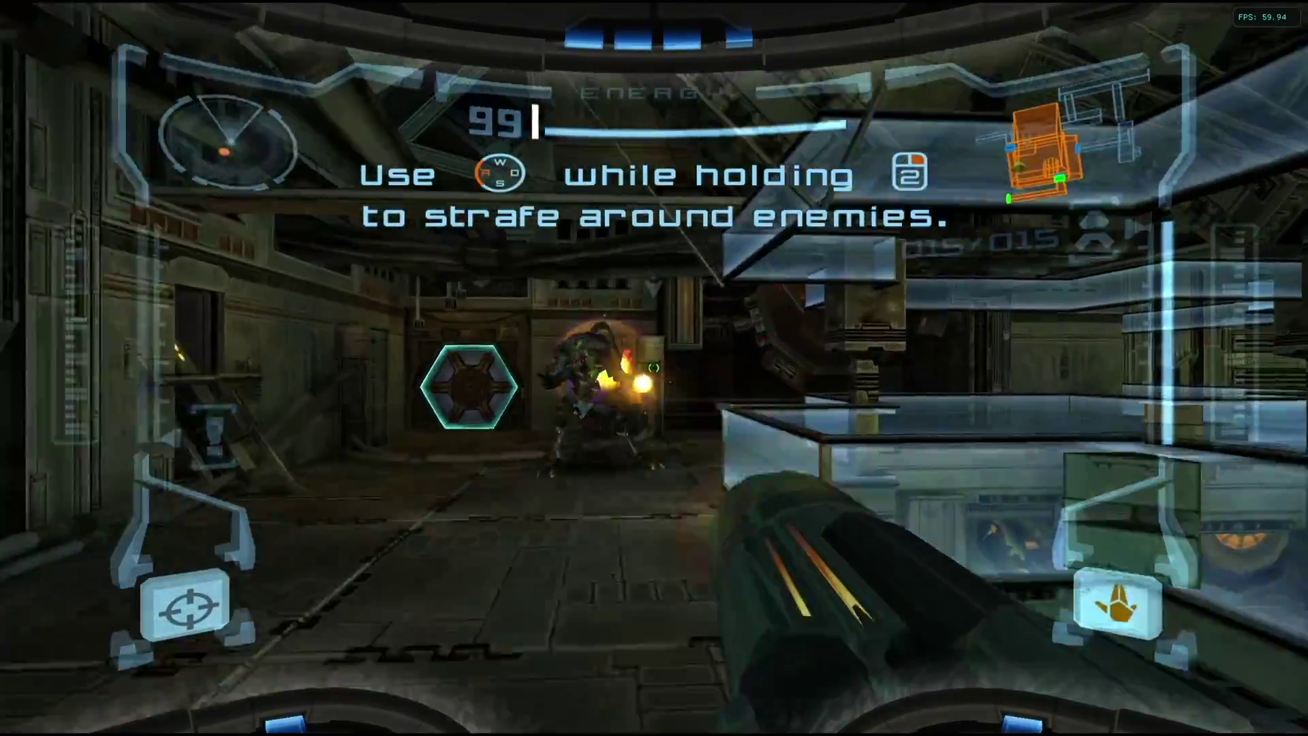
pyautogui.click(654, 368)
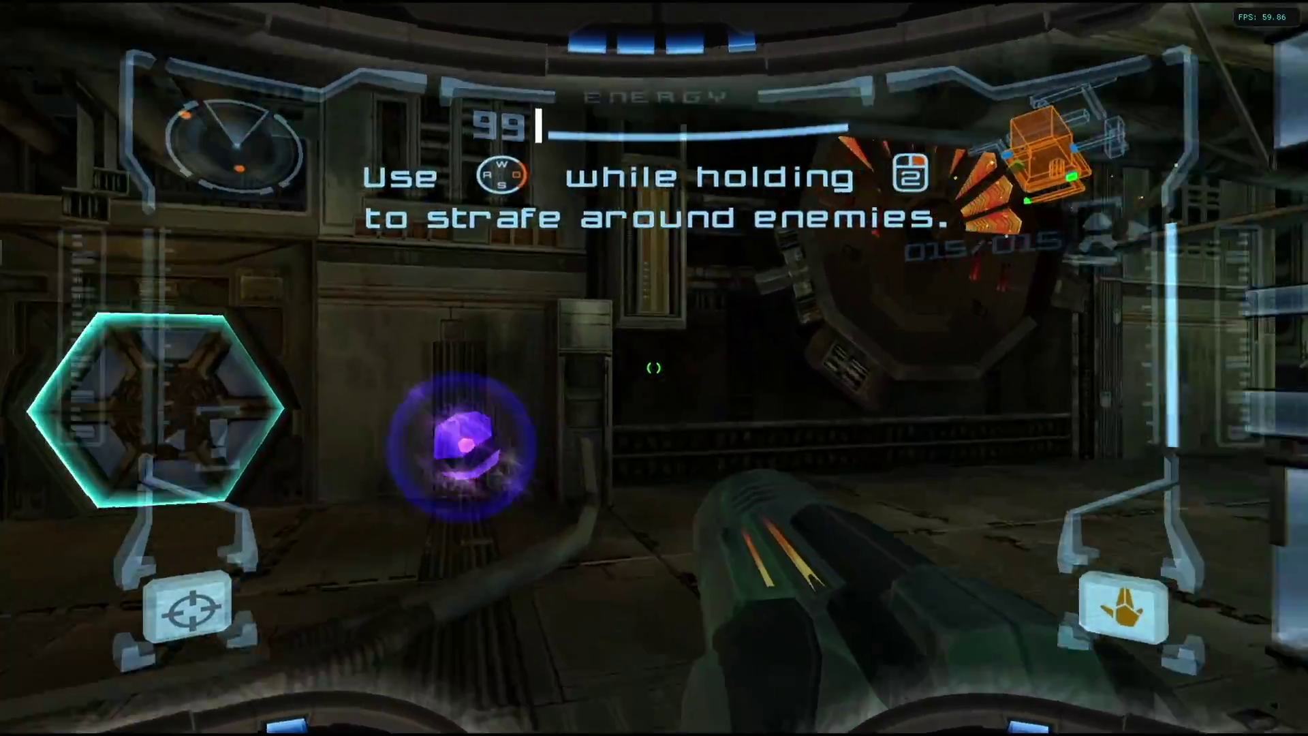
pyautogui.click(654, 368)
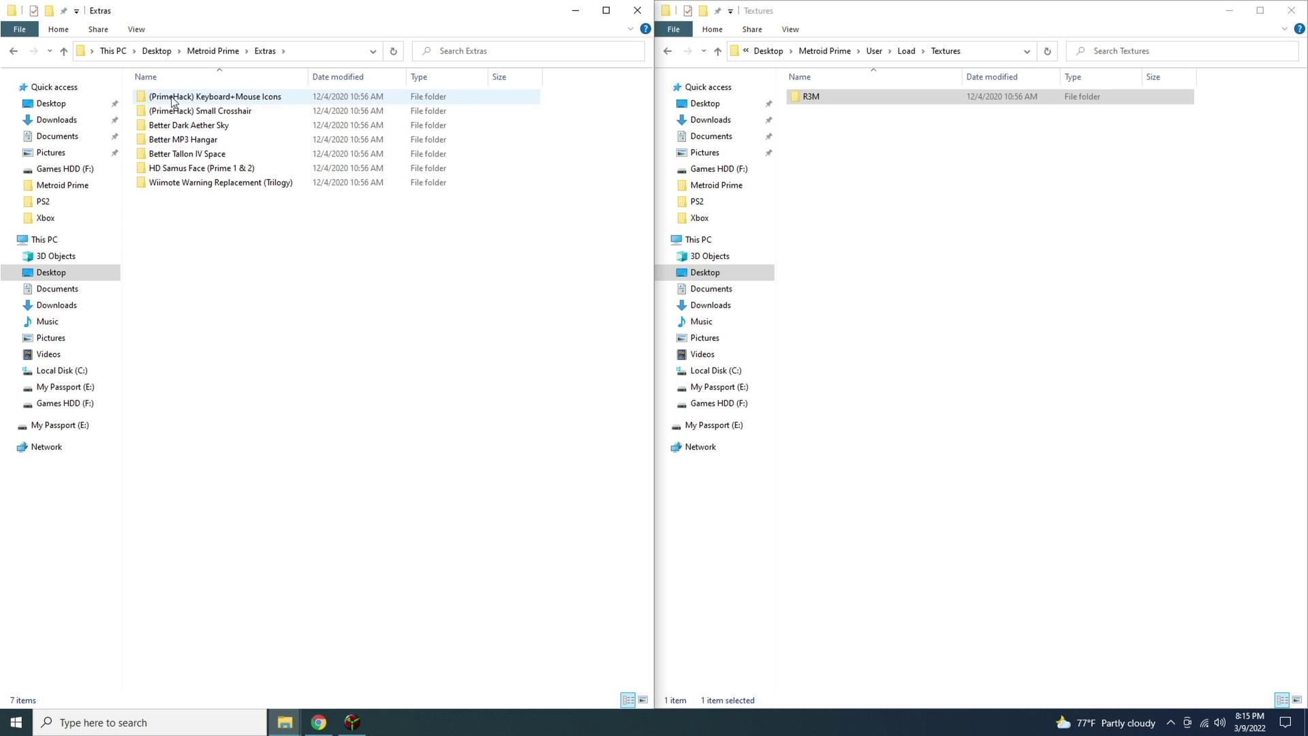
# - Preview the (PrimeHack) Small Crosshair extra and move its 0EXTRA - PrimeHack Small Crosshair folder into Textures\R3M
pyautogui.doubleClick(162, 111)
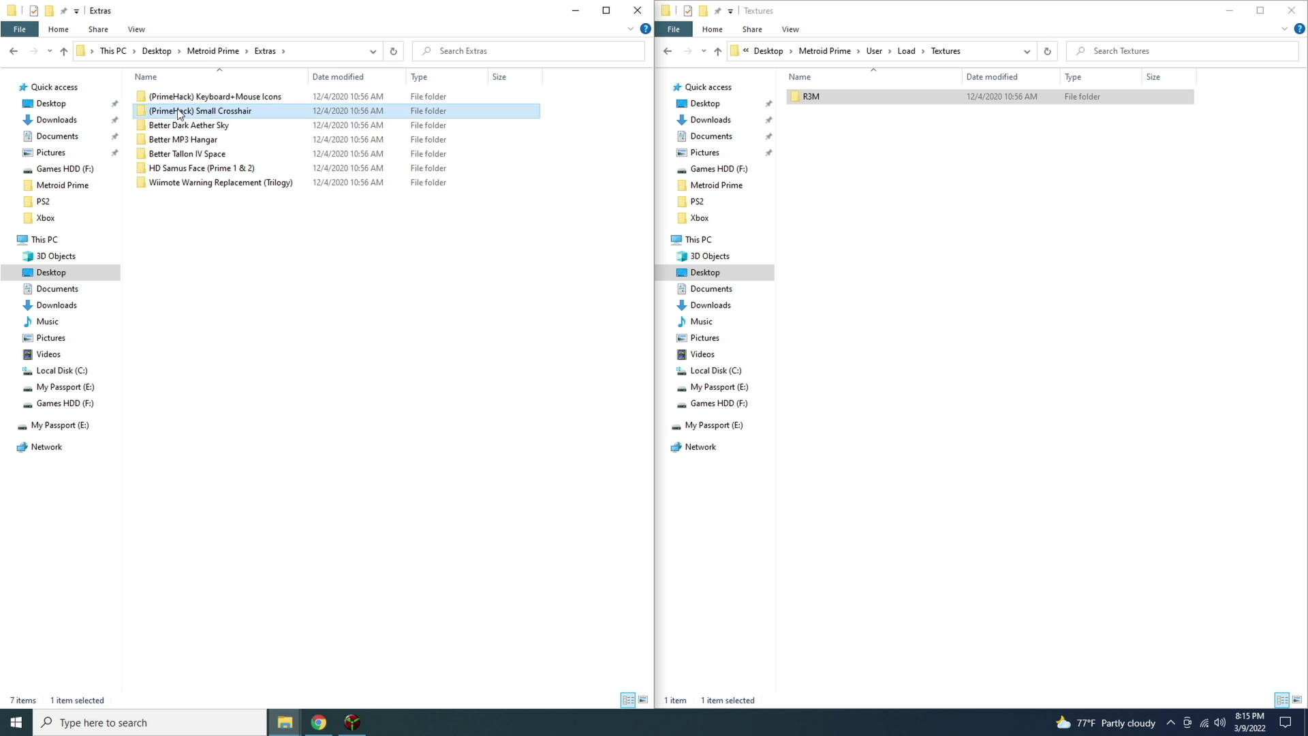
pyautogui.doubleClick(163, 113)
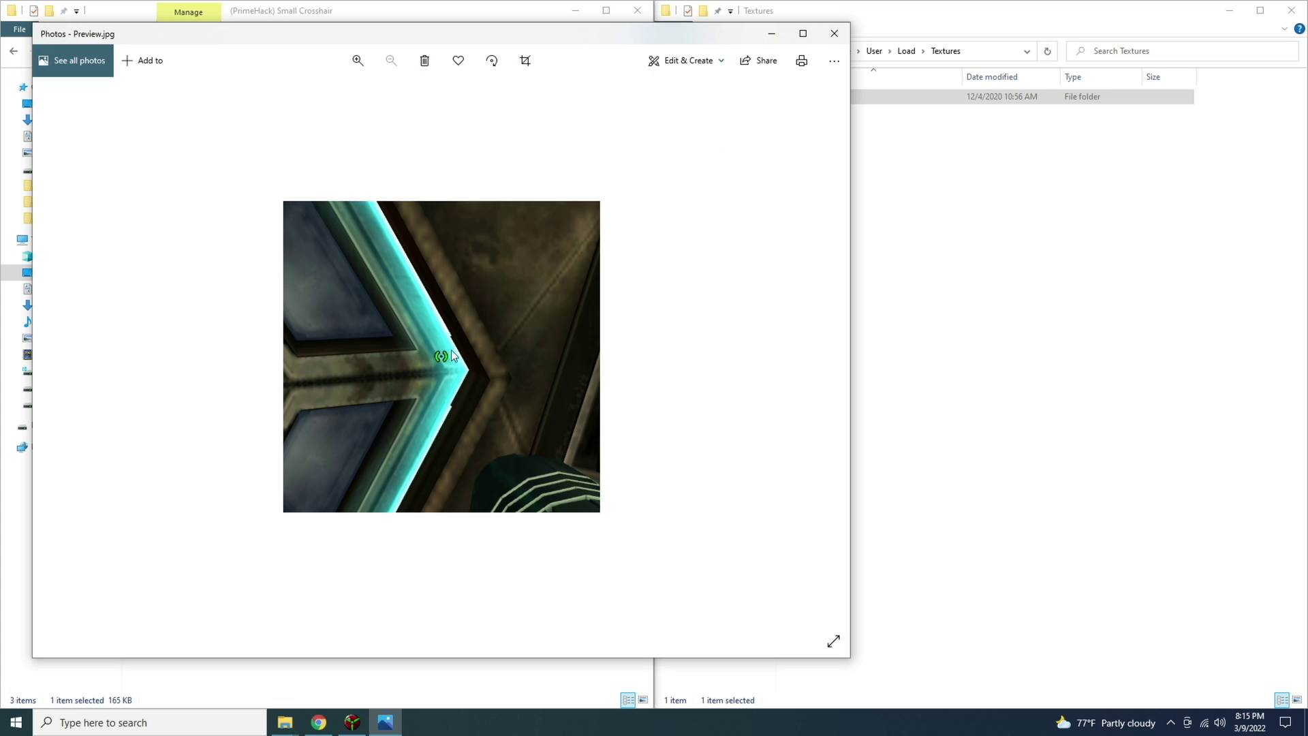
pyautogui.click(834, 33)
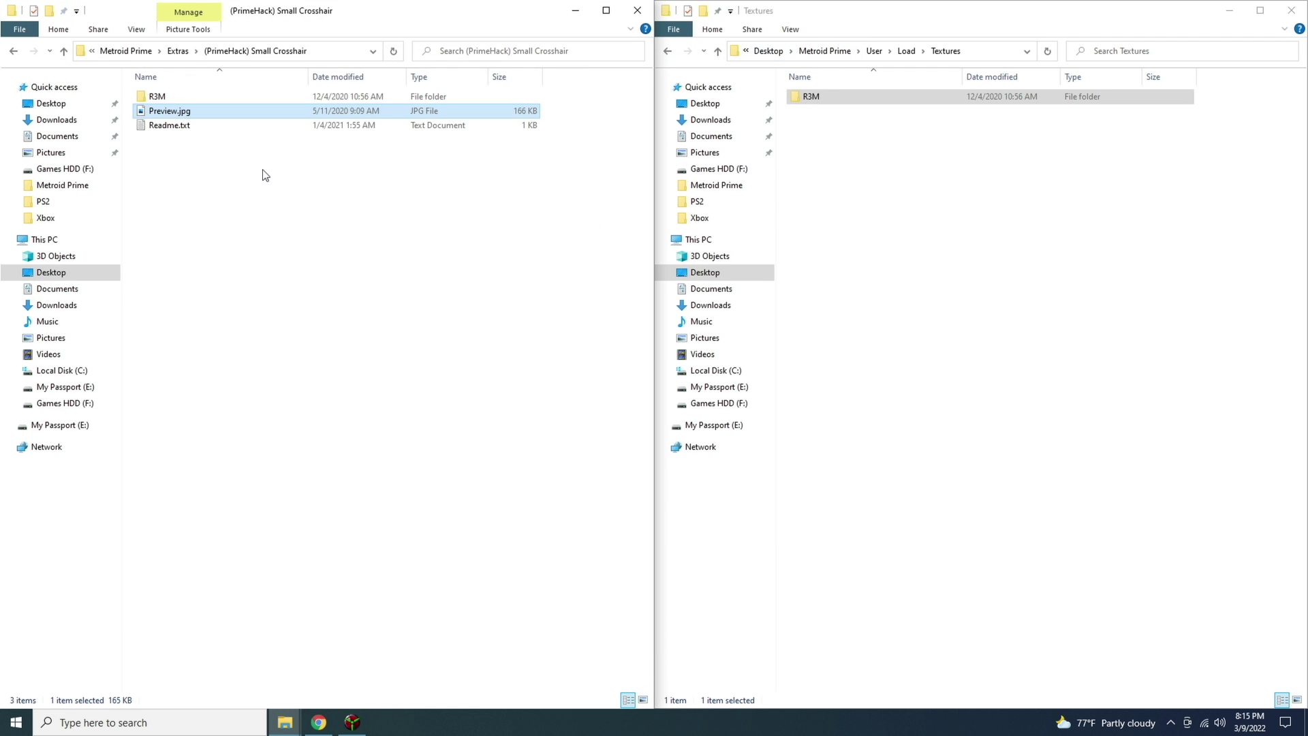
pyautogui.doubleClick(160, 100)
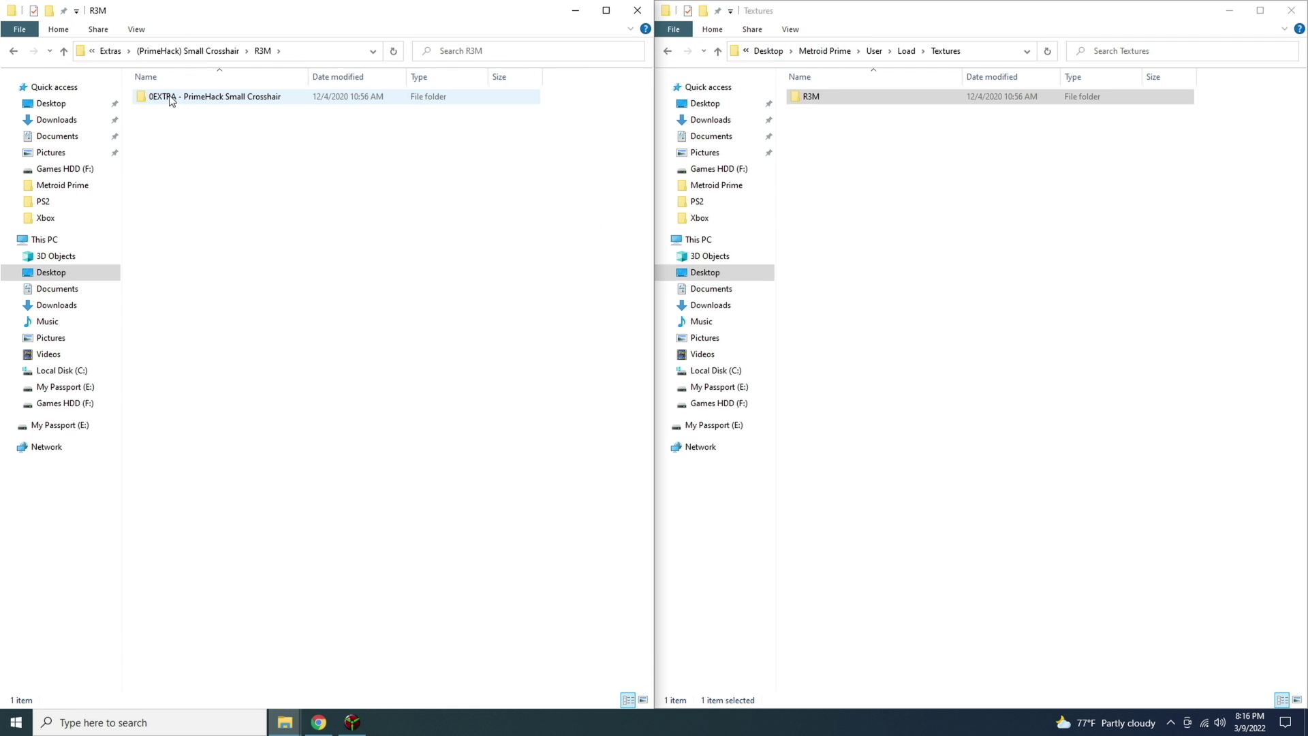
pyautogui.moveTo(170, 101); pyautogui.dragTo(823, 101)
pyautogui.click(280, 181)
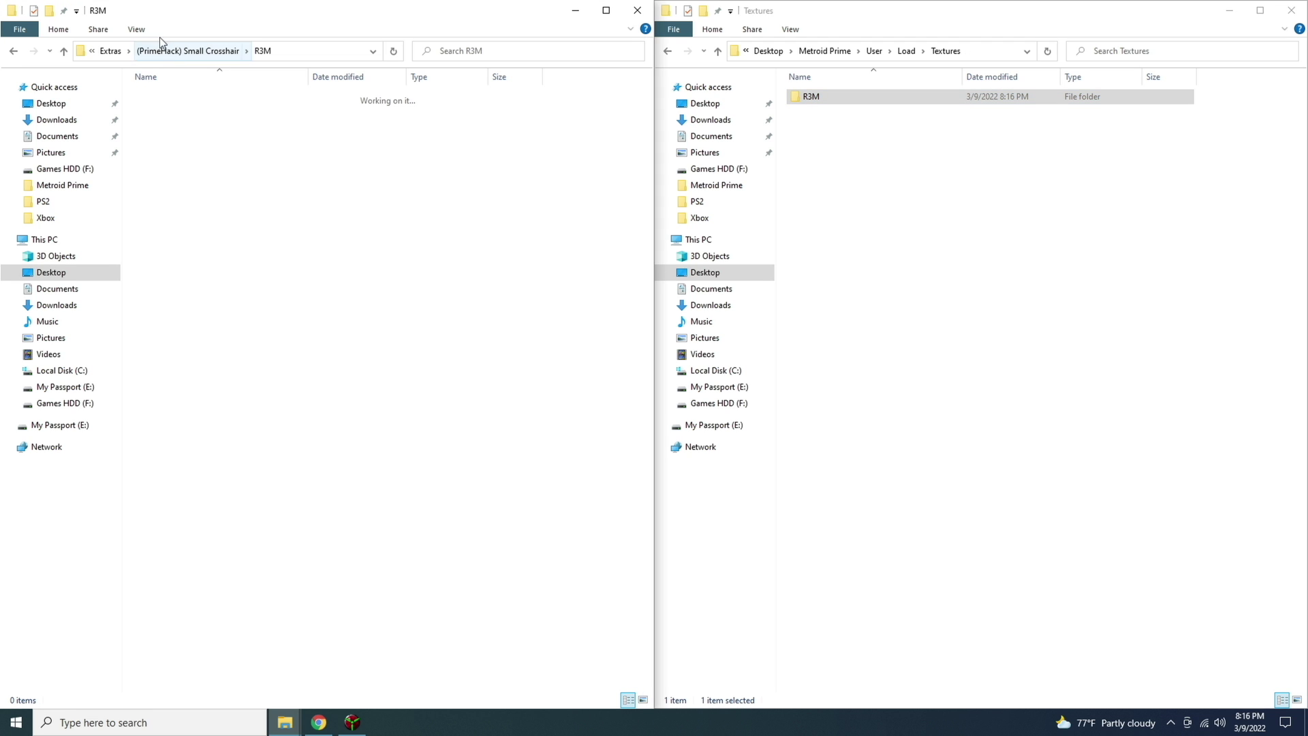
# - View the comparison image of the Better Tallon IV Space extra and move its 0EXTRA - Better Tallon IV Space folder into Textures\R3M
pyautogui.click(109, 53)
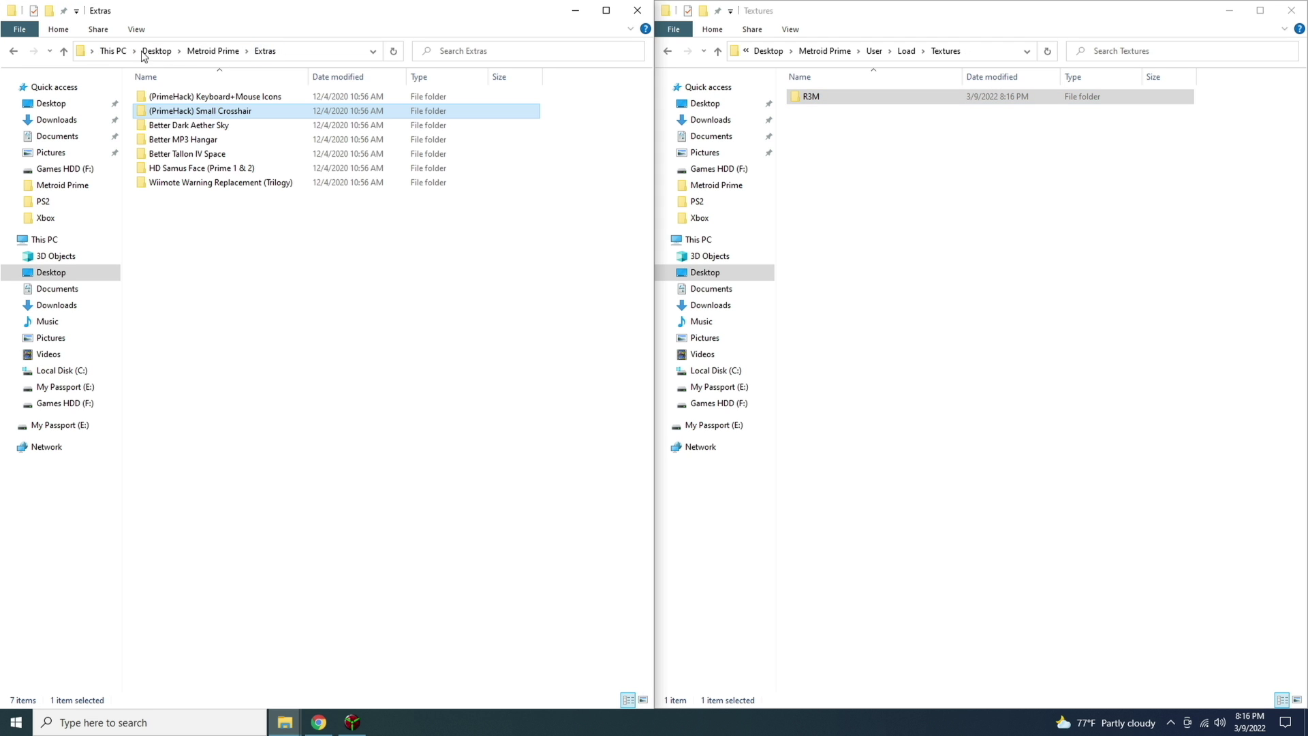
pyautogui.doubleClick(209, 153)
pyautogui.doubleClick(183, 113)
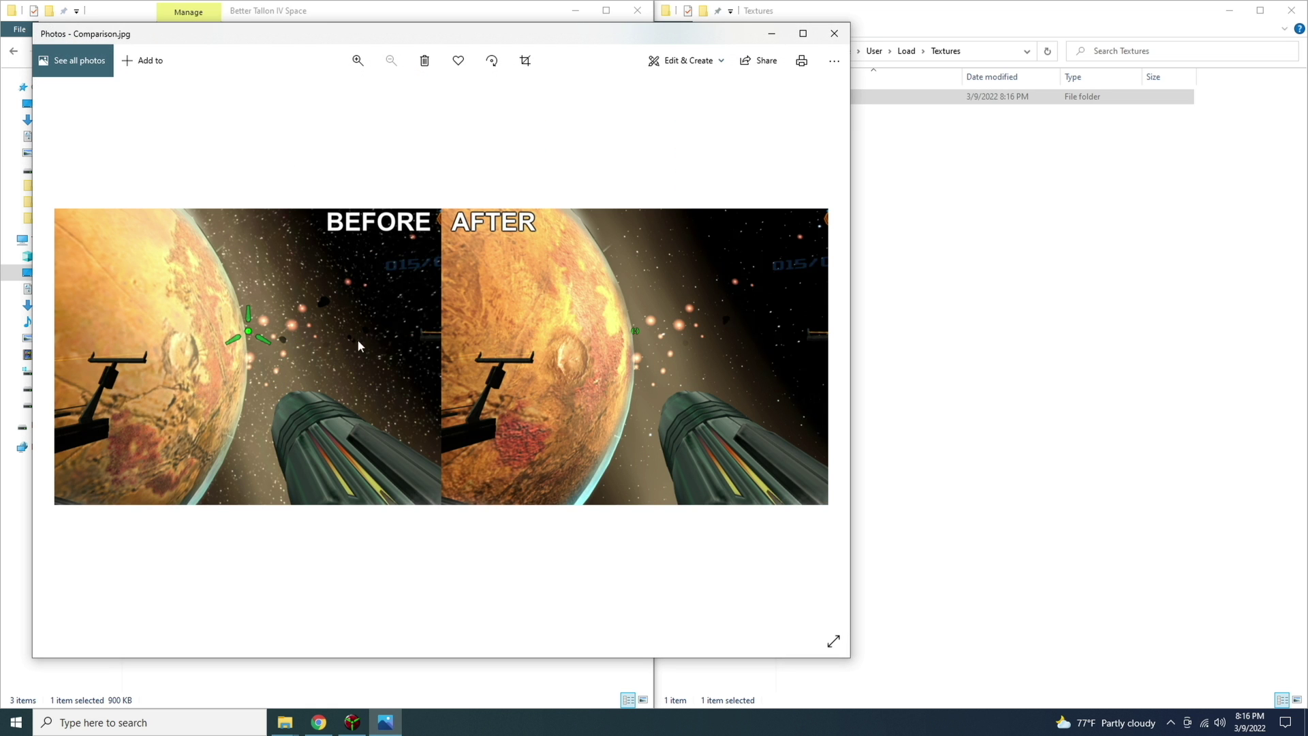
pyautogui.click(834, 34)
pyautogui.doubleClick(161, 99)
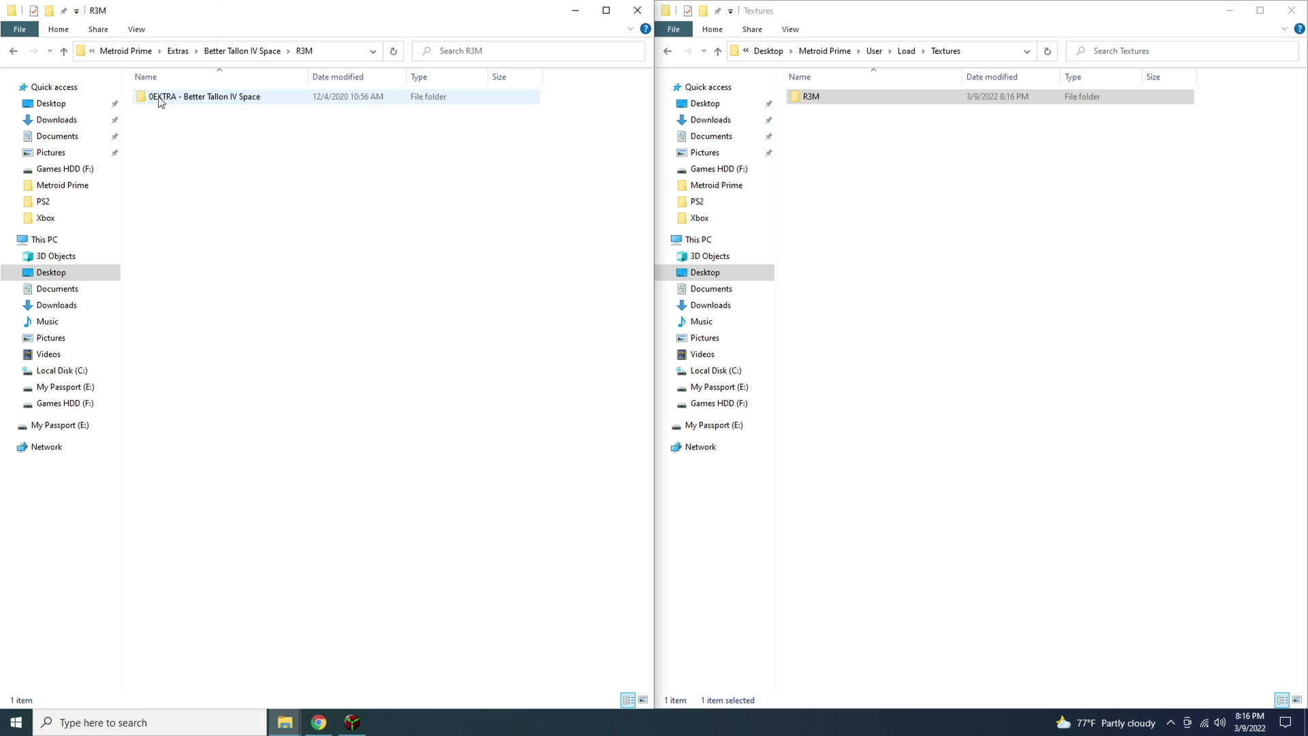
pyautogui.moveTo(161, 99); pyautogui.dragTo(887, 132)
pyautogui.moveTo(823, 98); pyautogui.dragTo(817, 111)
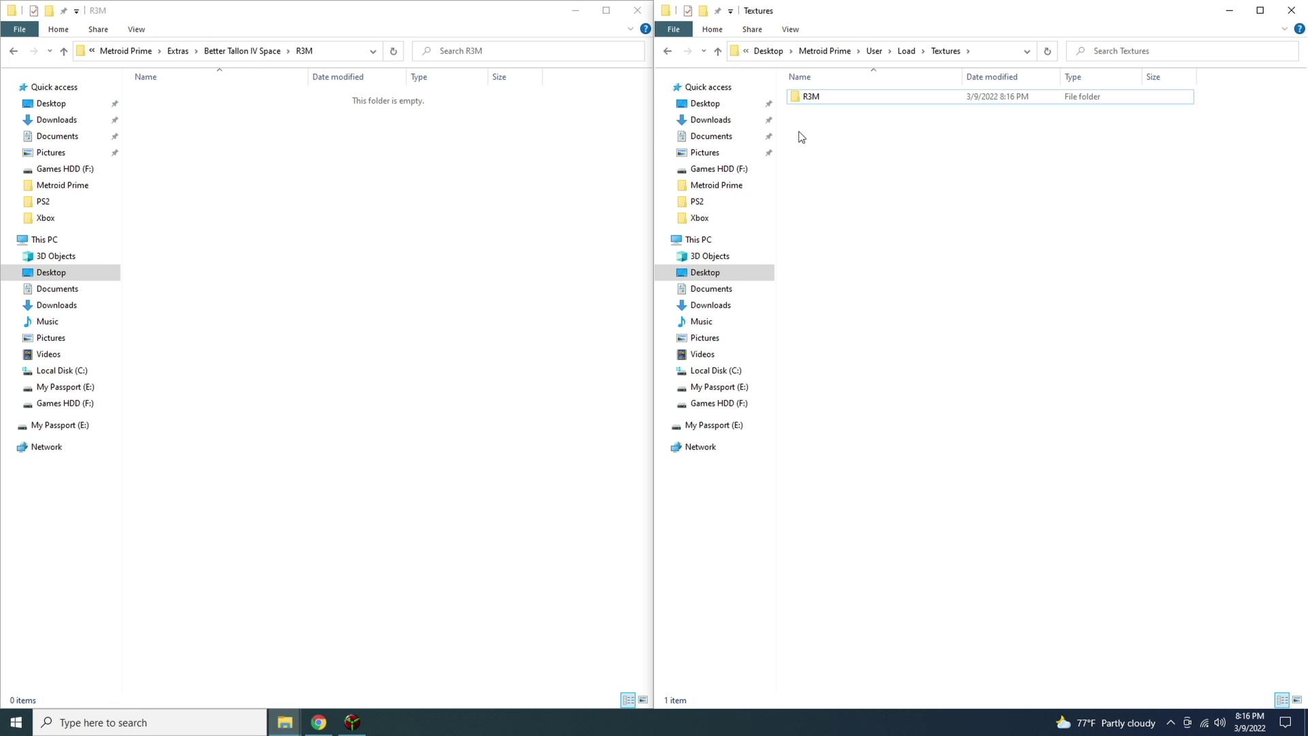
# - View the comparison image of the HD Samus Face (Prime 1 & 2) extra and move its texture folder into Textures\R3M
pyautogui.click(177, 50)
pyautogui.doubleClick(174, 169)
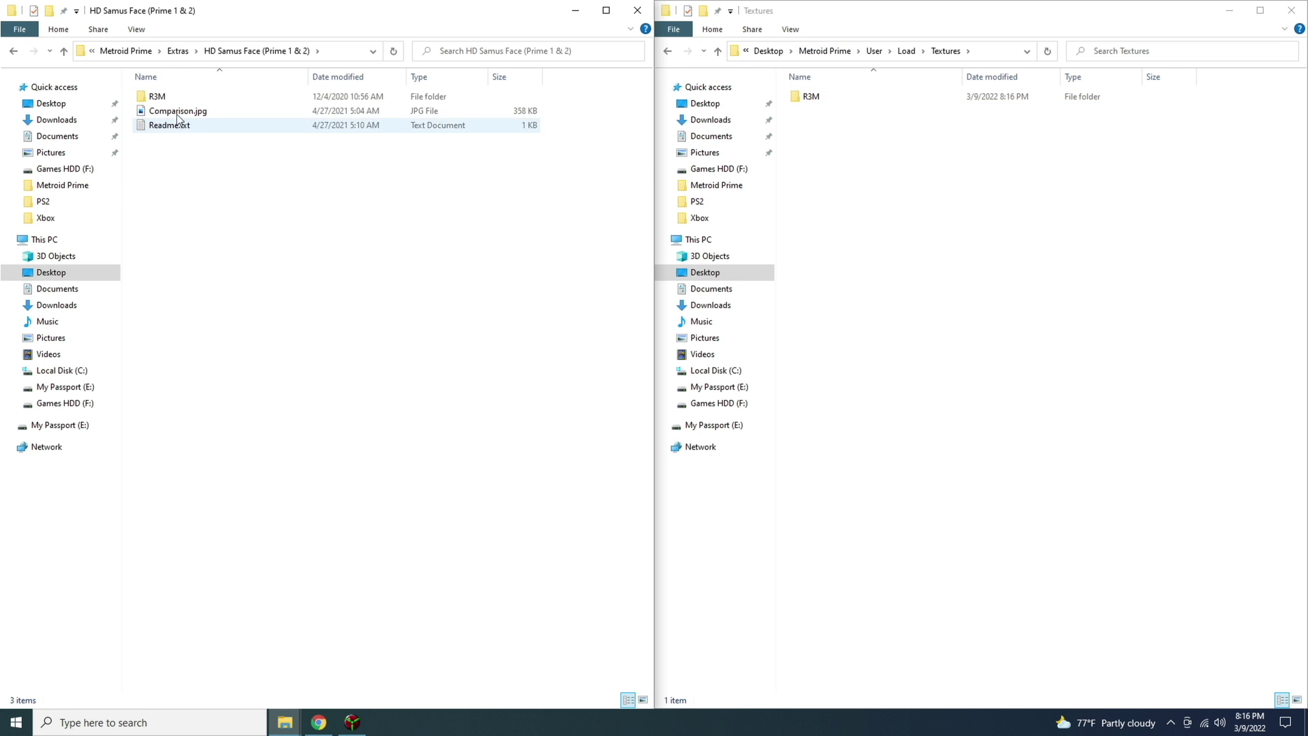
pyautogui.doubleClick(178, 111)
pyautogui.click(834, 33)
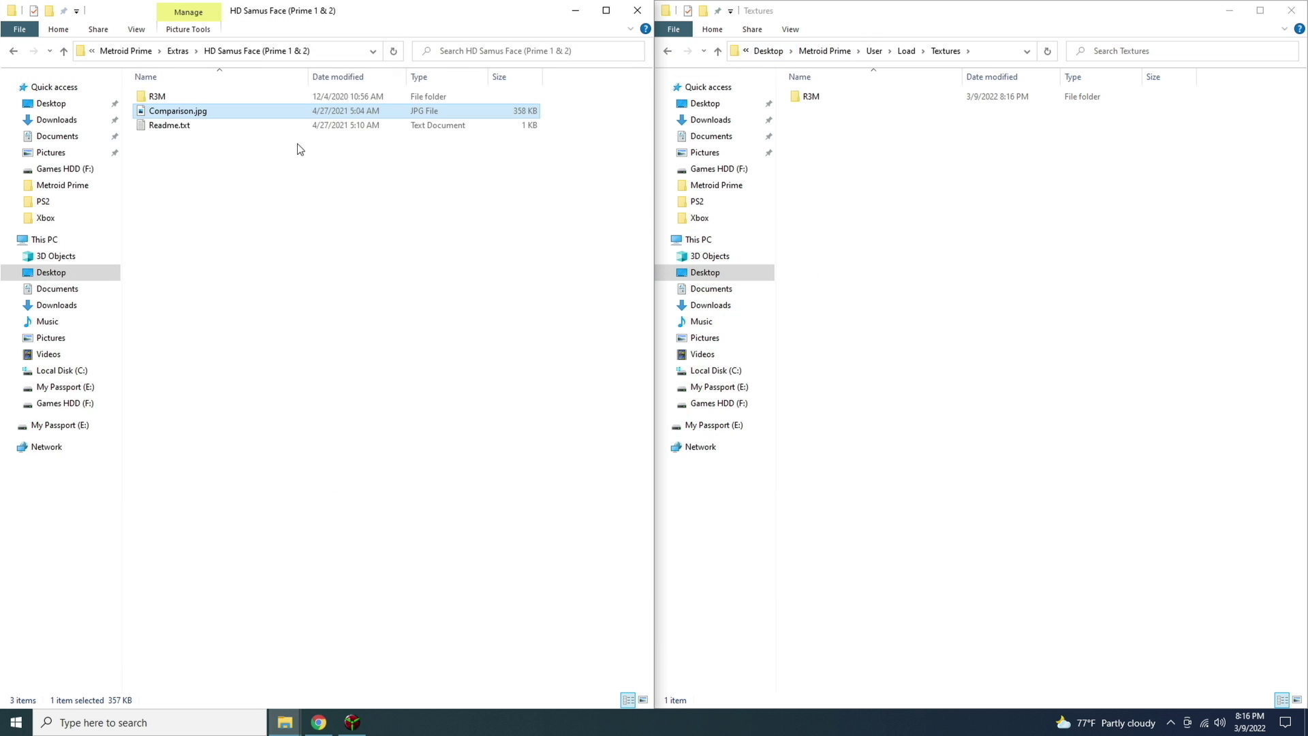
pyautogui.doubleClick(206, 98)
pyautogui.moveTo(206, 99); pyautogui.dragTo(815, 99)
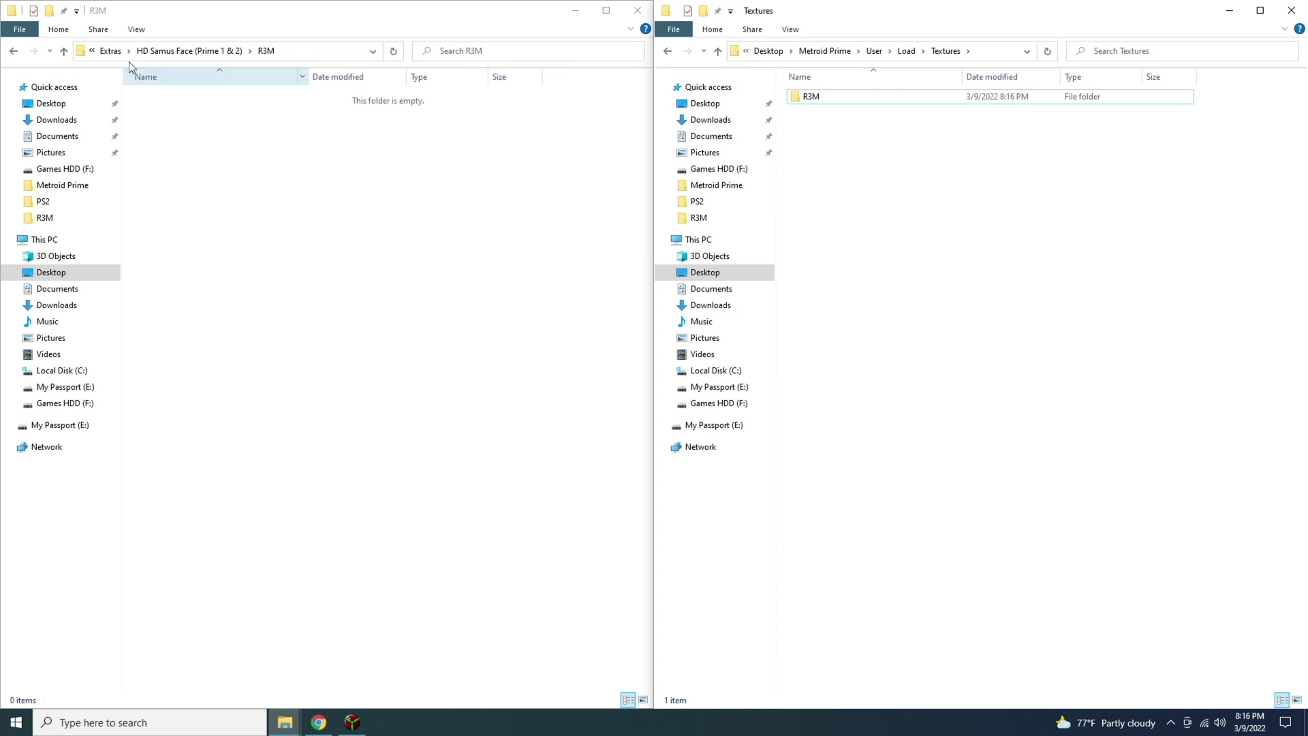
# - Preview the Wiimote Warning Replacement (Trilogy) extra and move the texture folder of its Wiimote Version into Textures\R3M
pyautogui.click(165, 51)
pyautogui.click(178, 51)
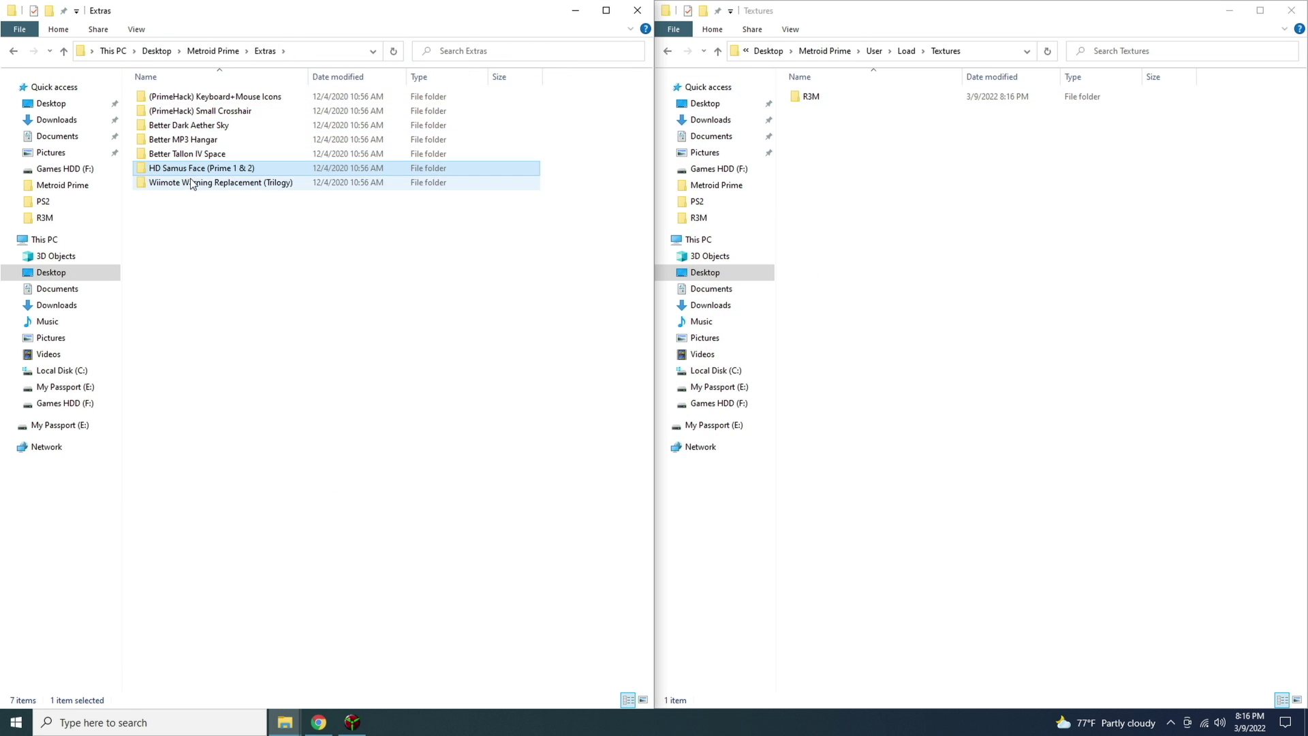
pyautogui.doubleClick(194, 183)
pyautogui.doubleClick(171, 126)
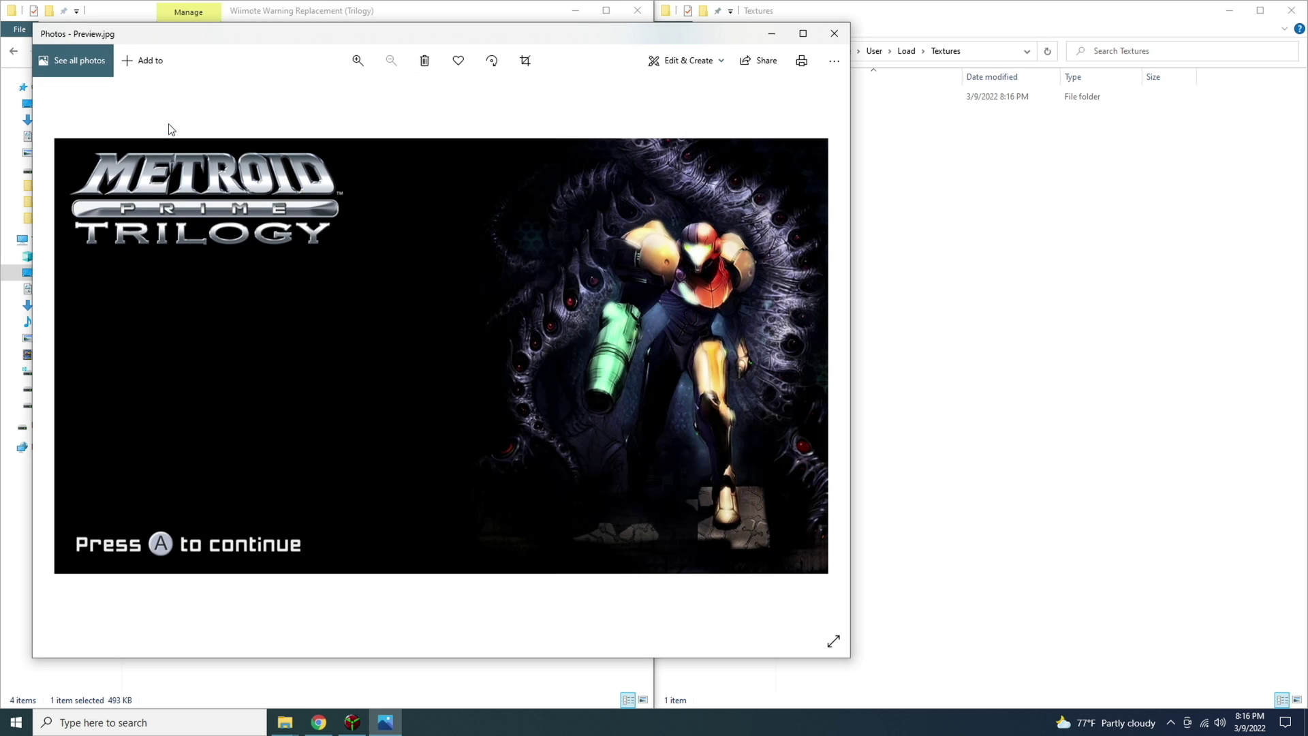
pyautogui.click(834, 33)
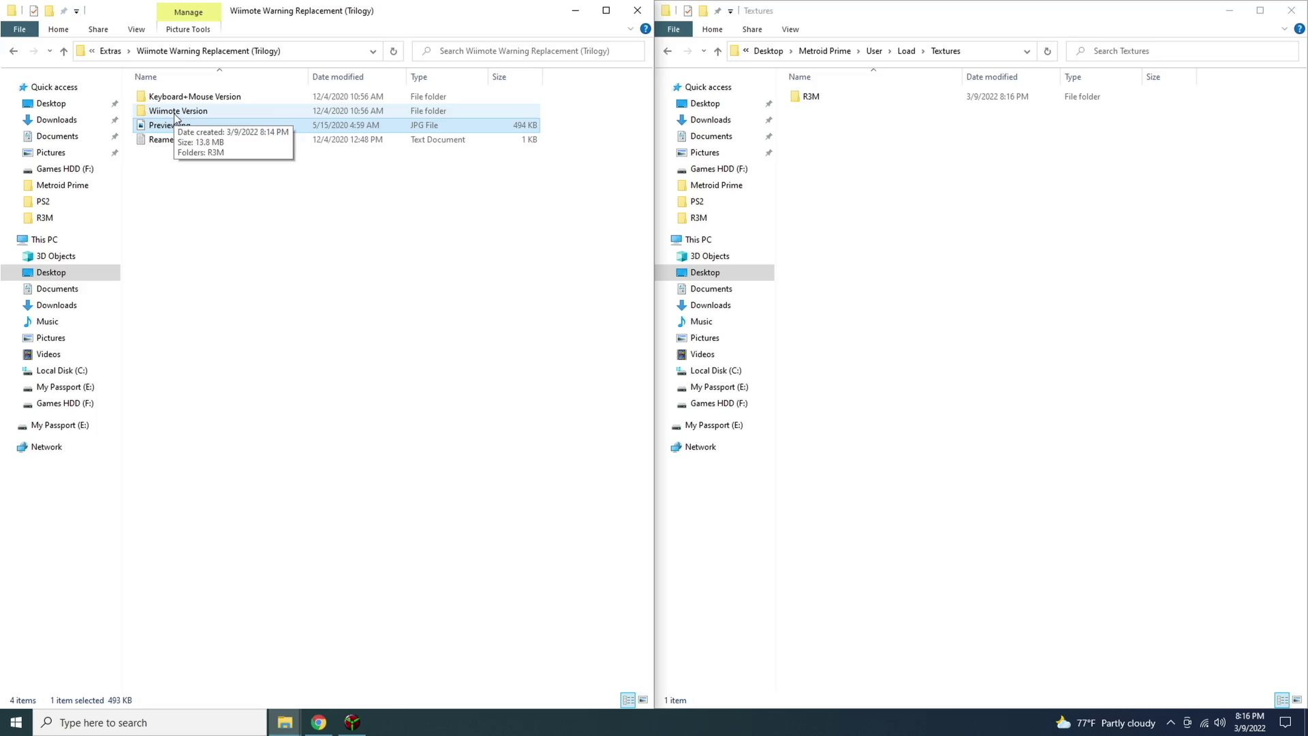
pyautogui.doubleClick(174, 112)
pyautogui.doubleClick(156, 97)
pyautogui.moveTo(157, 100); pyautogui.dragTo(820, 102)
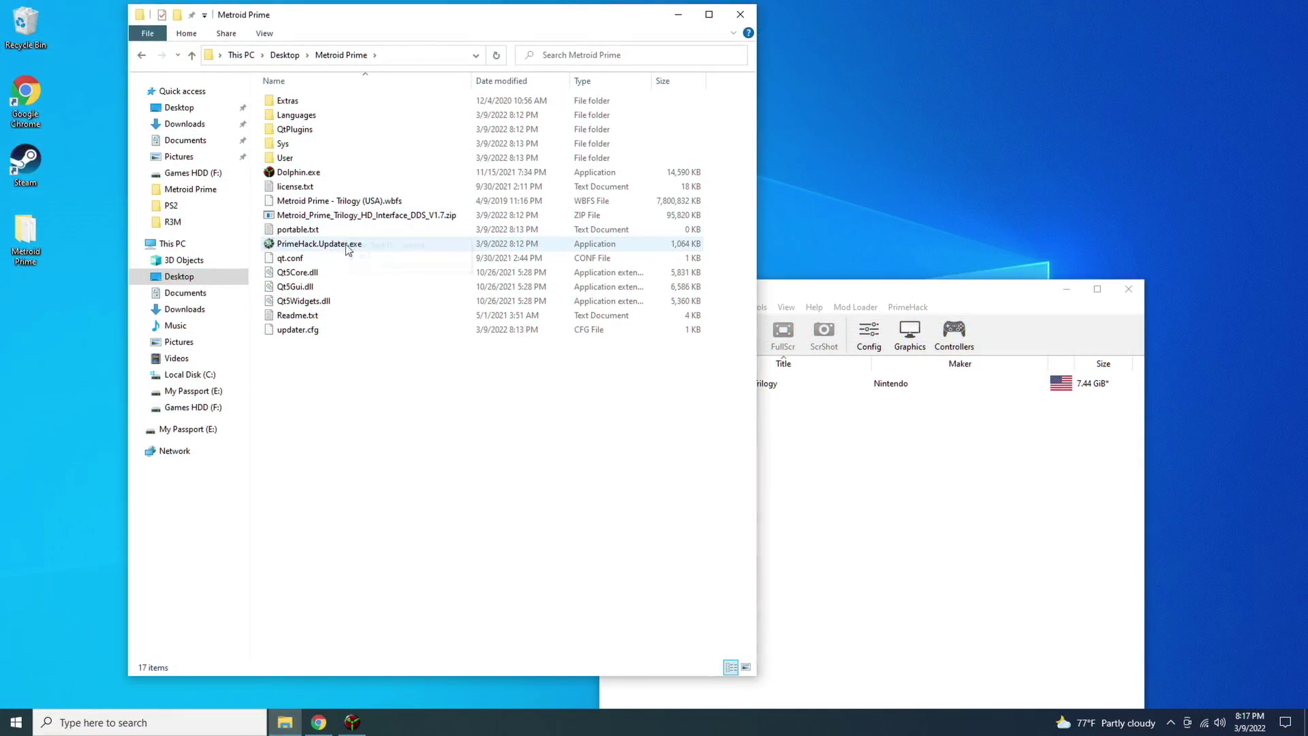
# - Create a shortcut to PrimeHack.Updater.exe in the Metroid Prime folder
pyautogui.click(333, 245)
pyautogui.rightClick(333, 245)
pyautogui.click(109, 544)
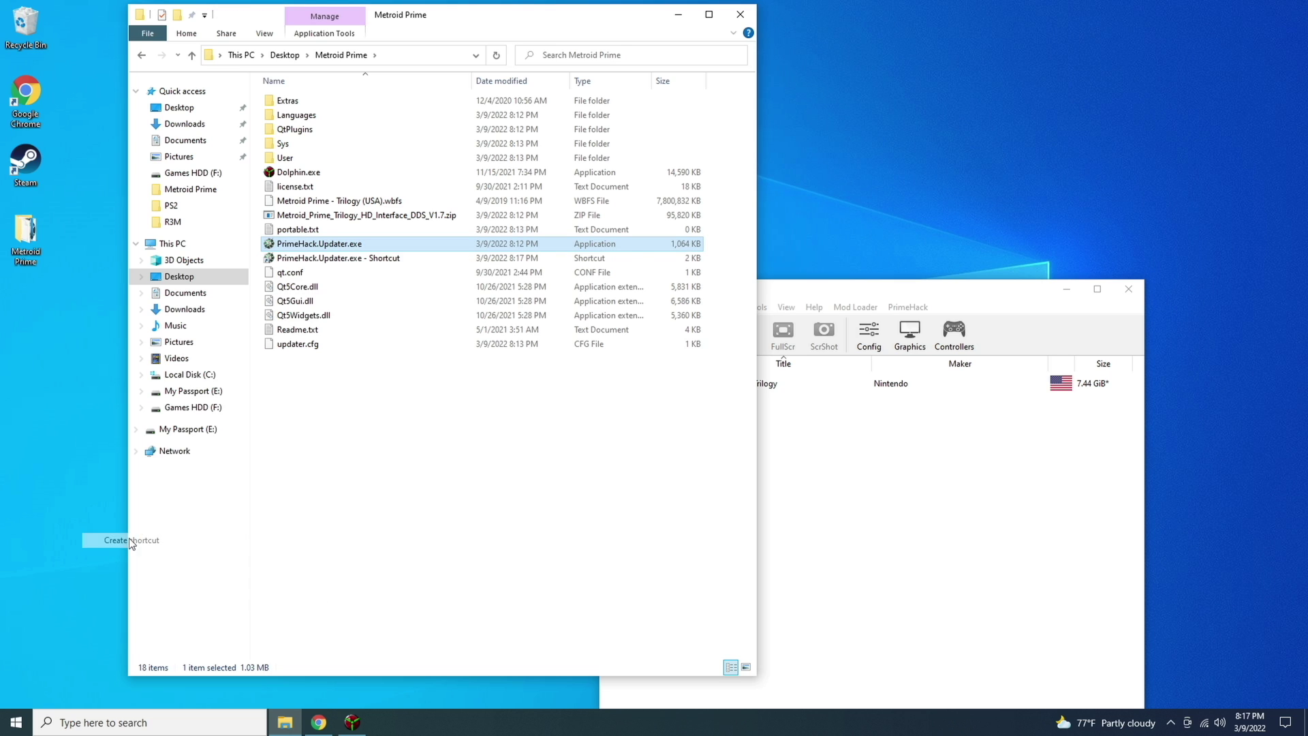
# - Move the PrimeHack.Updater.exe shortcut onto the desktop and rename it PrimeHack
pyautogui.moveTo(304, 256); pyautogui.dragTo(45, 351)
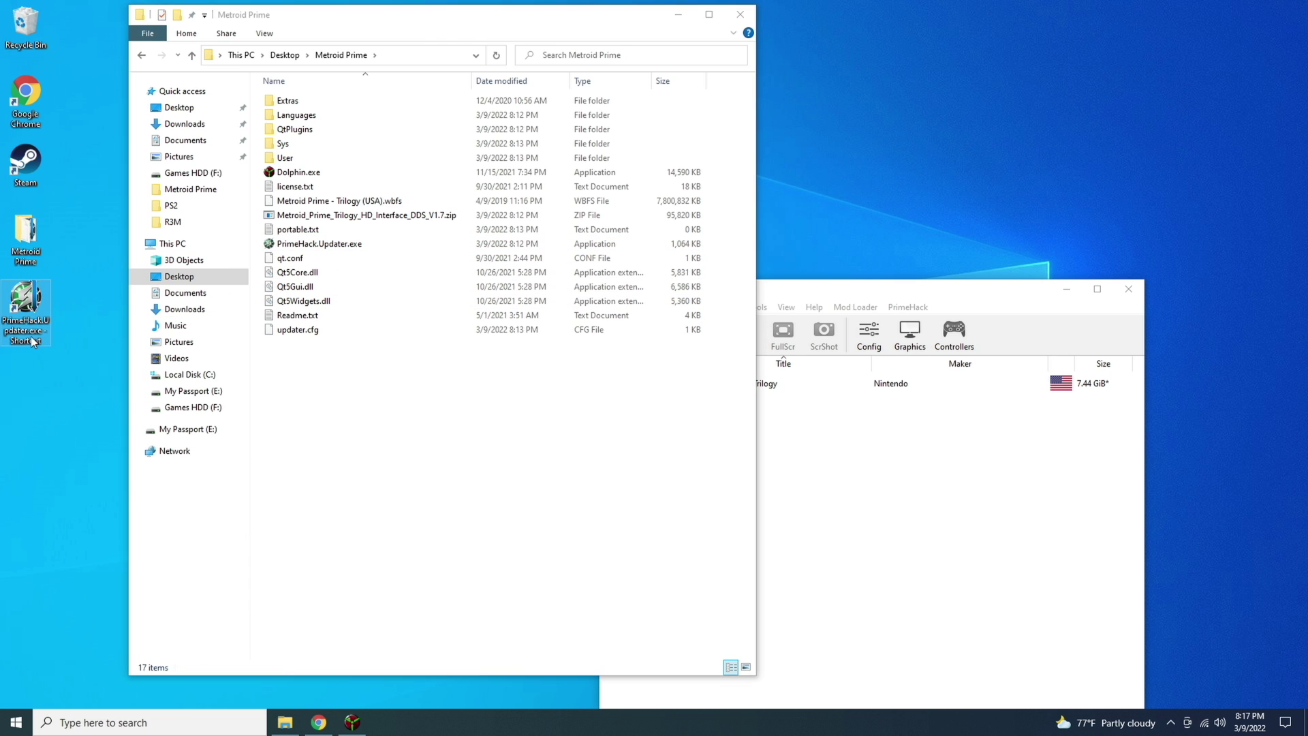
pyautogui.click(32, 340)
pyautogui.hotkey('ctrl', 'a')
pyautogui.write('PrimeHack')
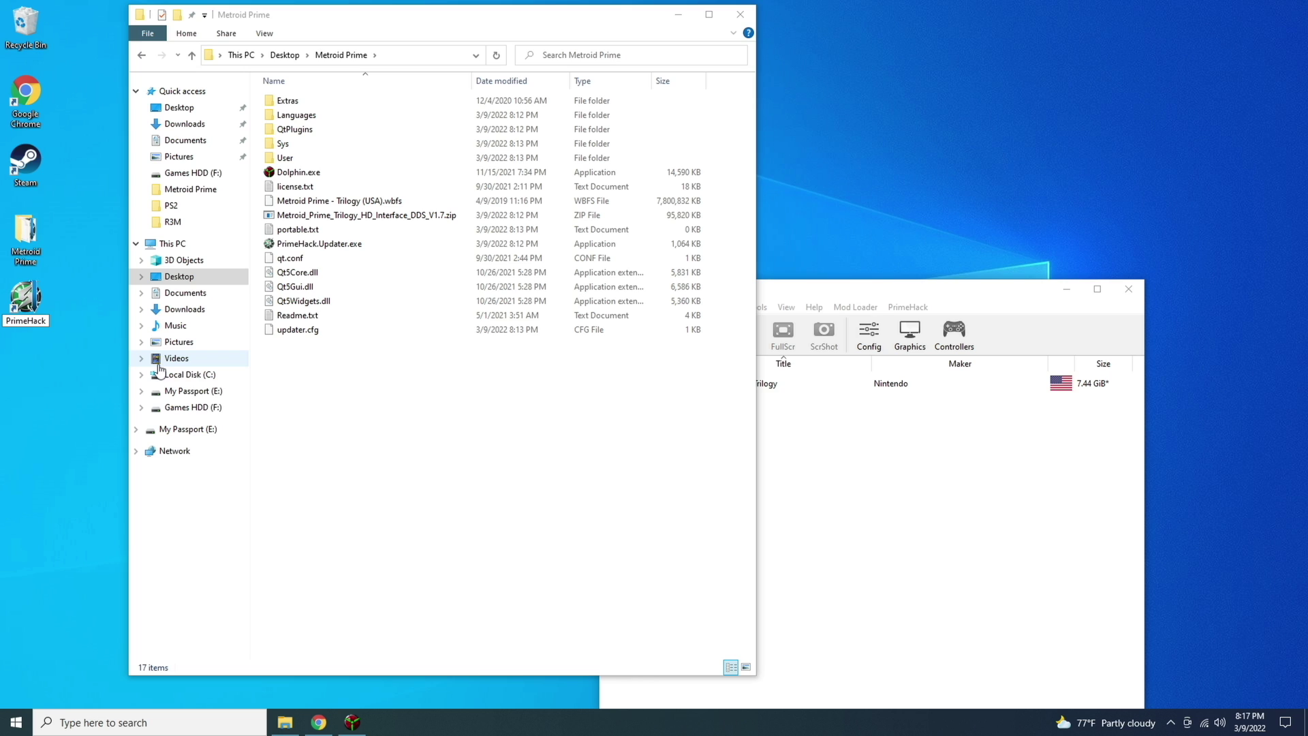
pyautogui.press('Return')
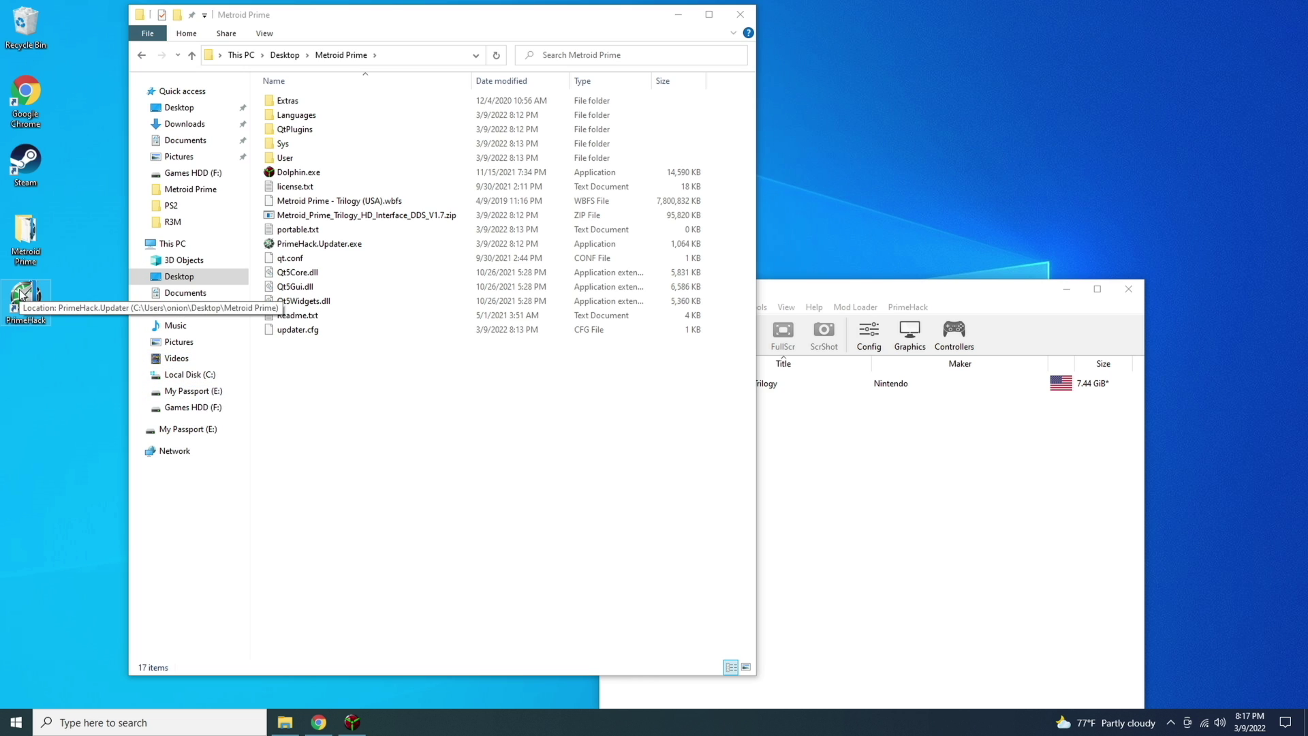
# - Add a desktop shortcut for Metroid Prime: Trilogy from the PrimeHack game list and open it
pyautogui.click(895, 464)
pyautogui.click(661, 385)
pyautogui.rightClick(661, 385)
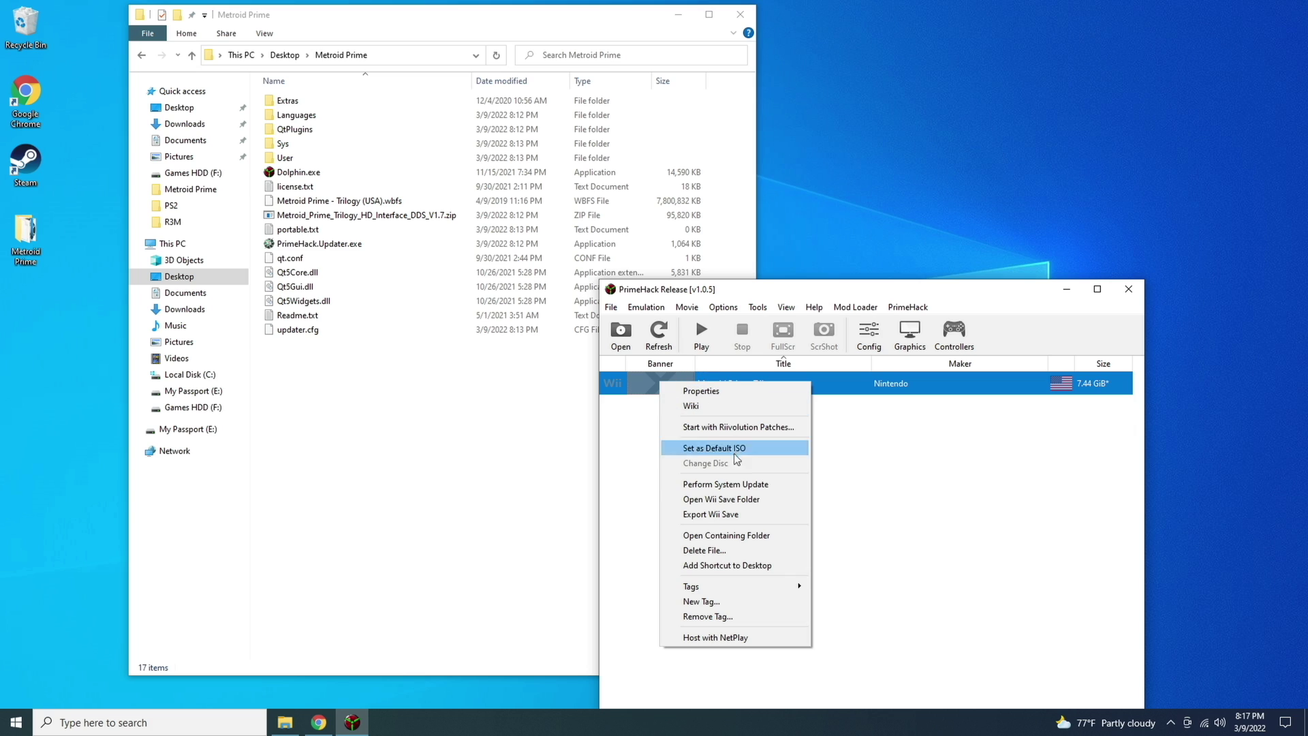
pyautogui.click(736, 565)
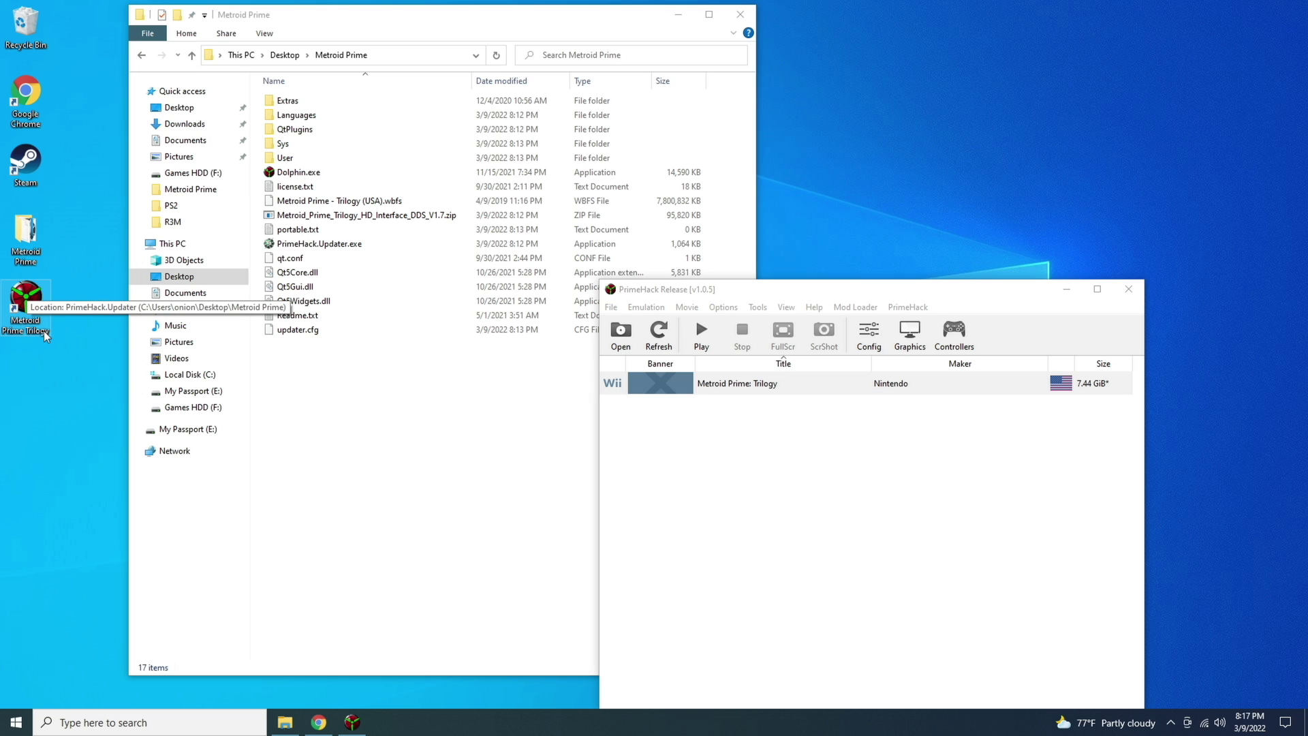
pyautogui.doubleClick(26, 307)
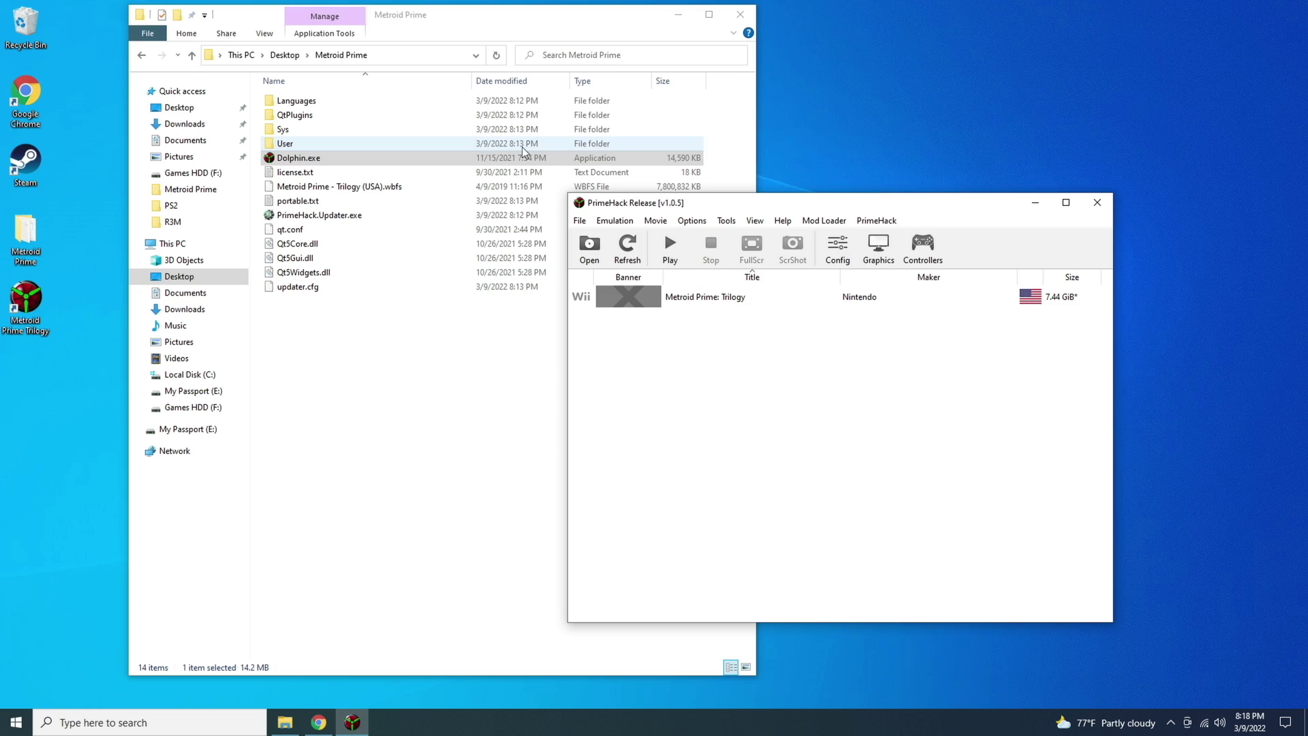
# - Review the general emulator settings and the General graphics options such as adapter, aspect ratio, Start in Fullscreen and V-Sync
pyautogui.click(837, 252)
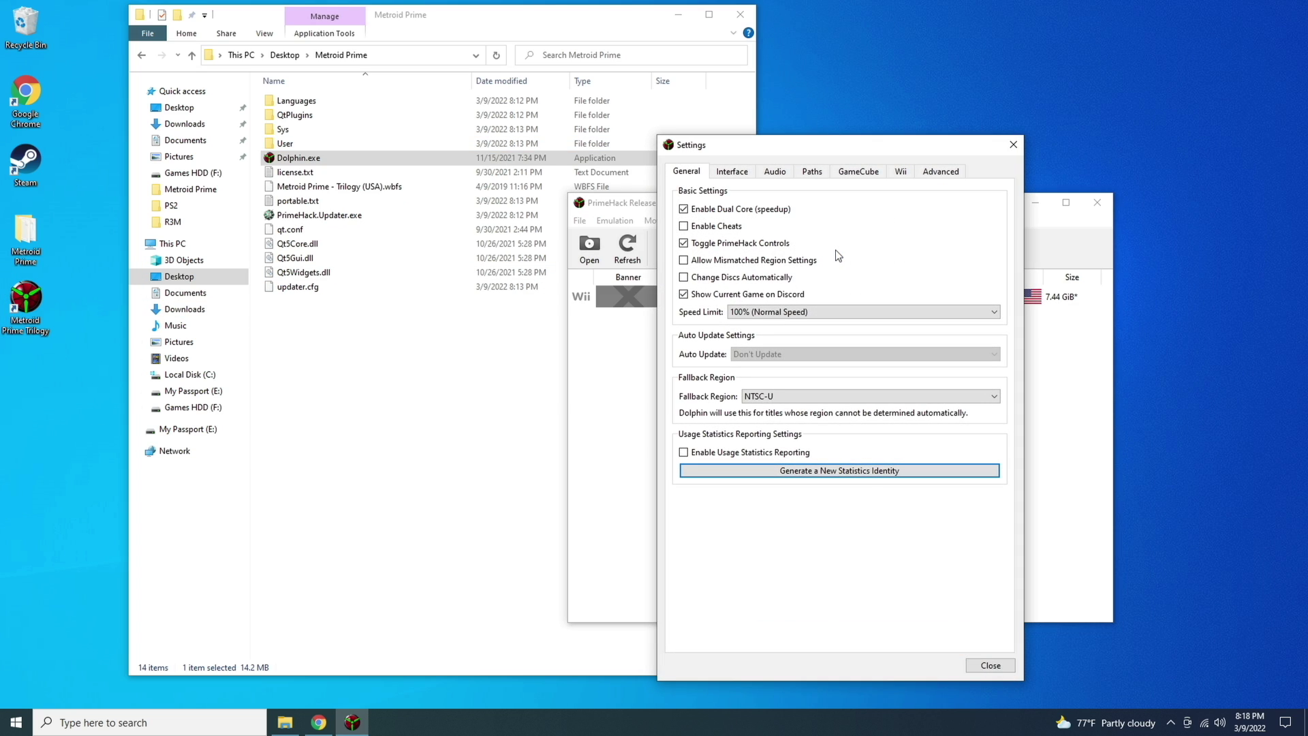
pyautogui.moveTo(821, 141); pyautogui.dragTo(679, 97)
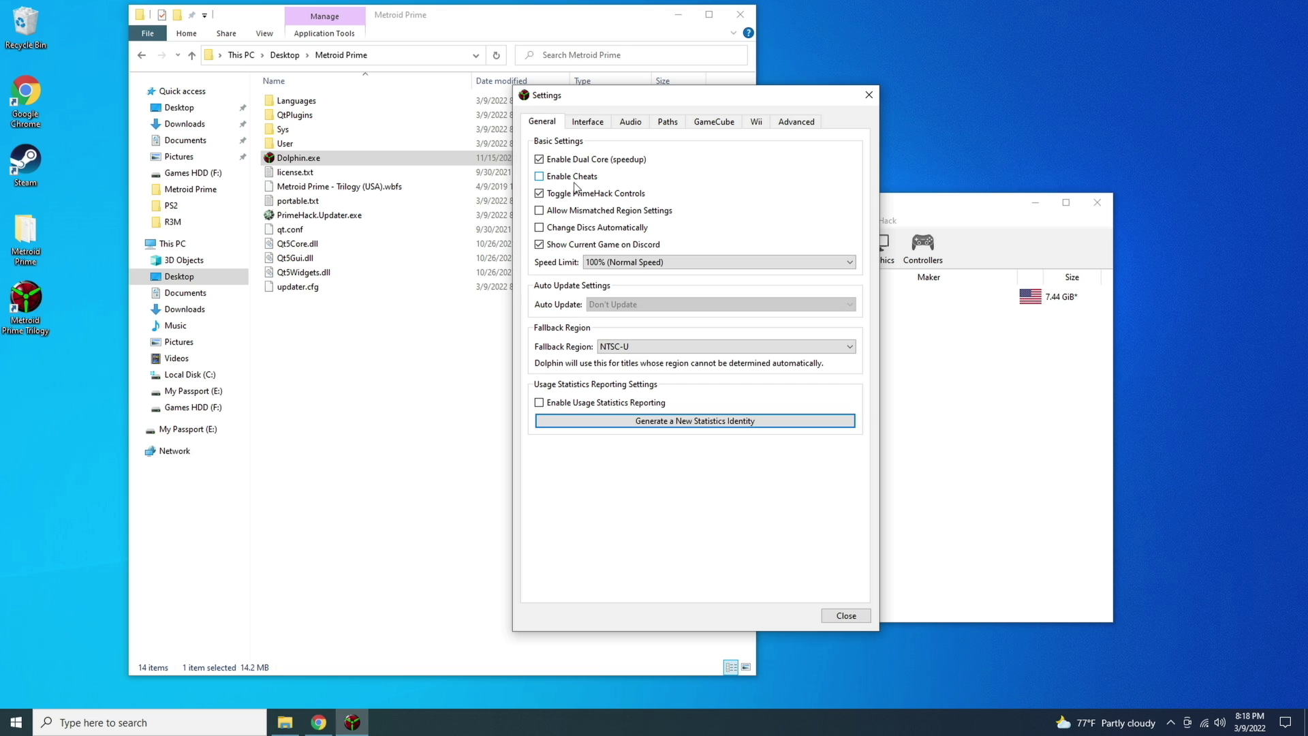
pyautogui.press('Escape')
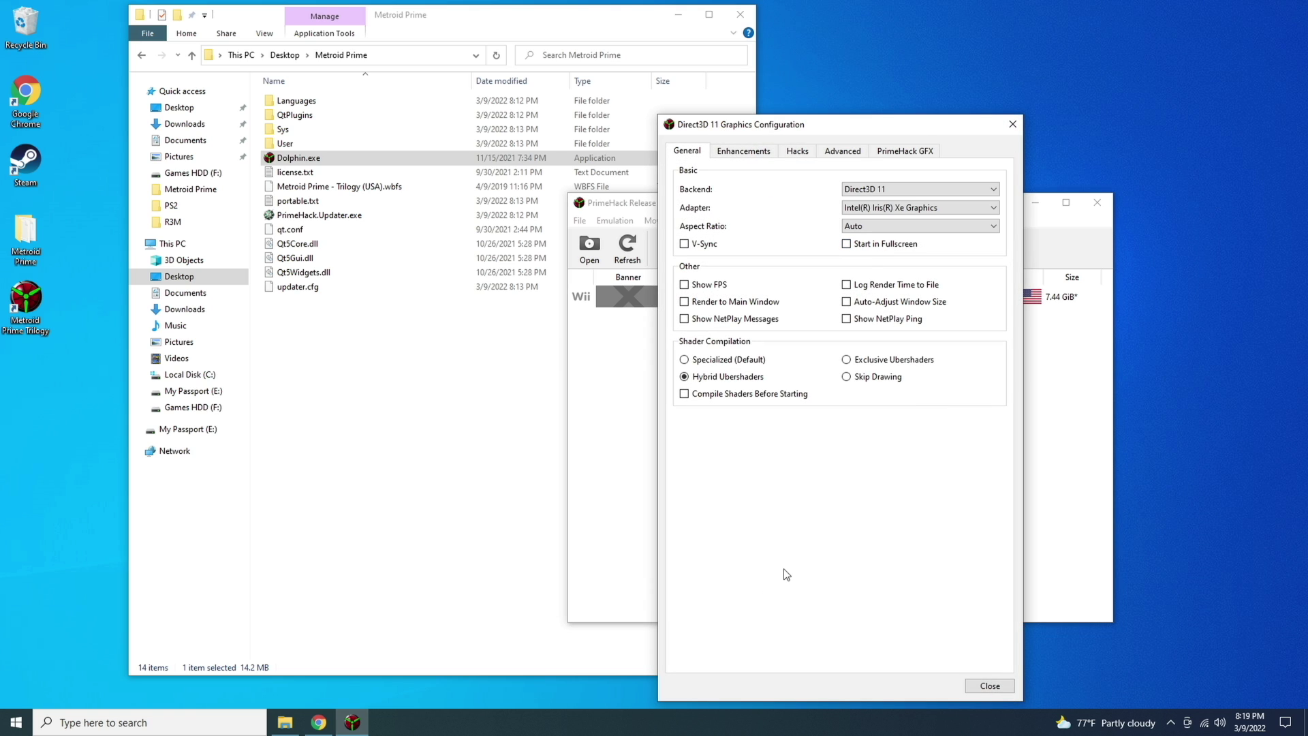
pyautogui.moveTo(857, 194)
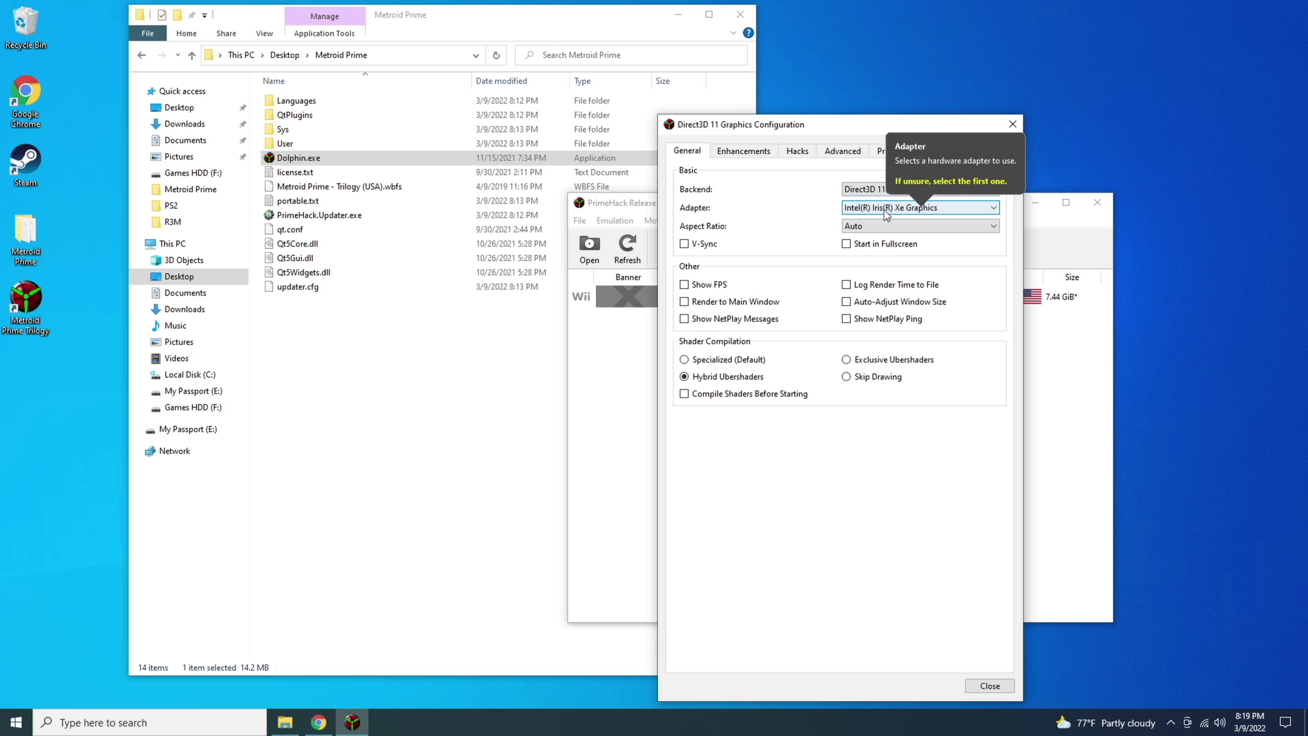
pyautogui.moveTo(859, 230)
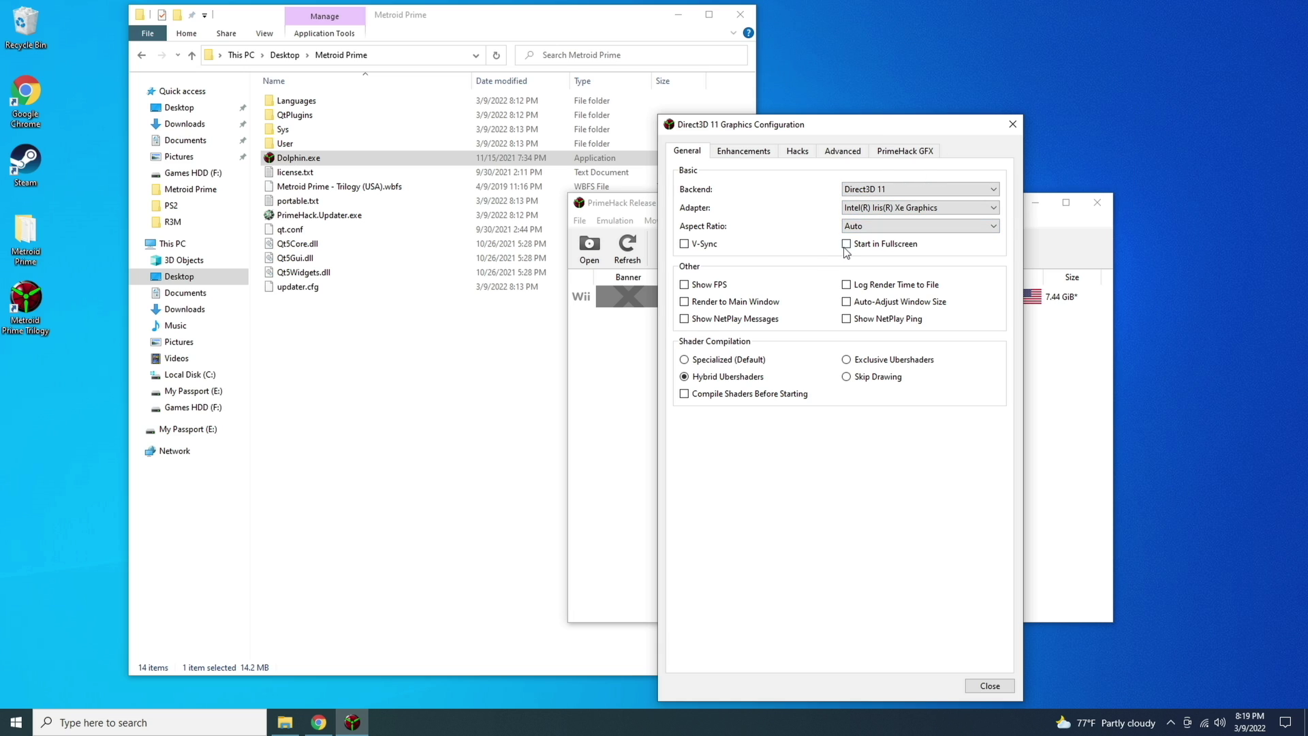
pyautogui.moveTo(894, 249)
pyautogui.moveTo(686, 291)
pyautogui.moveTo(688, 249)
# - Set the internal resolution to 3x Native (1920x1584) for 1080p in the graphics enhancements
pyautogui.click(747, 152)
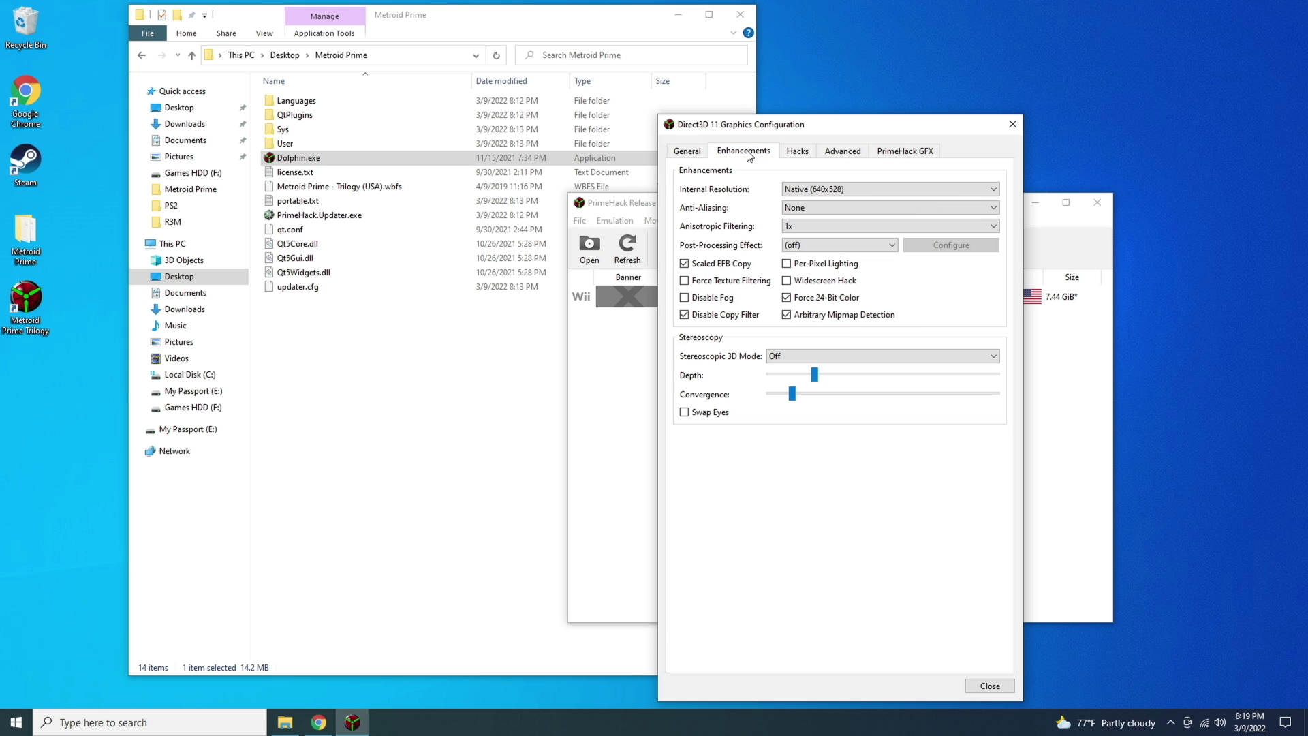
pyautogui.click(791, 193)
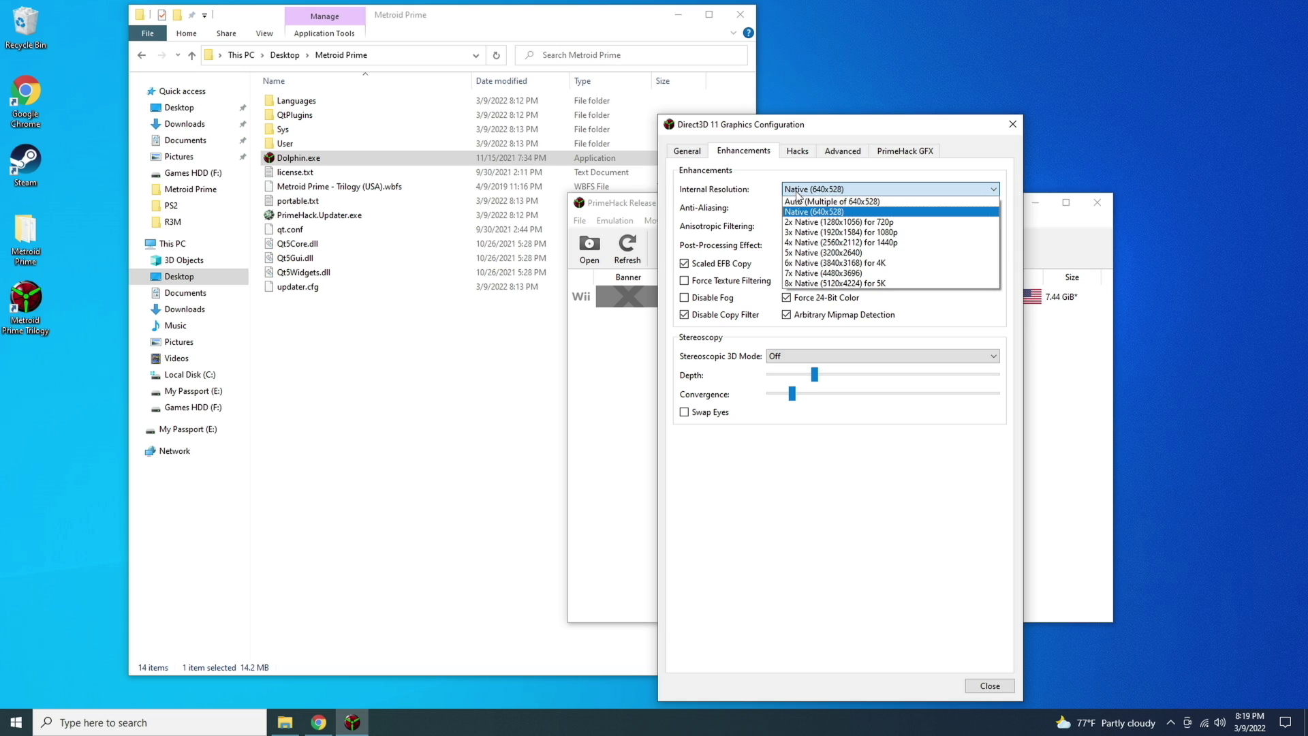
pyautogui.click(809, 233)
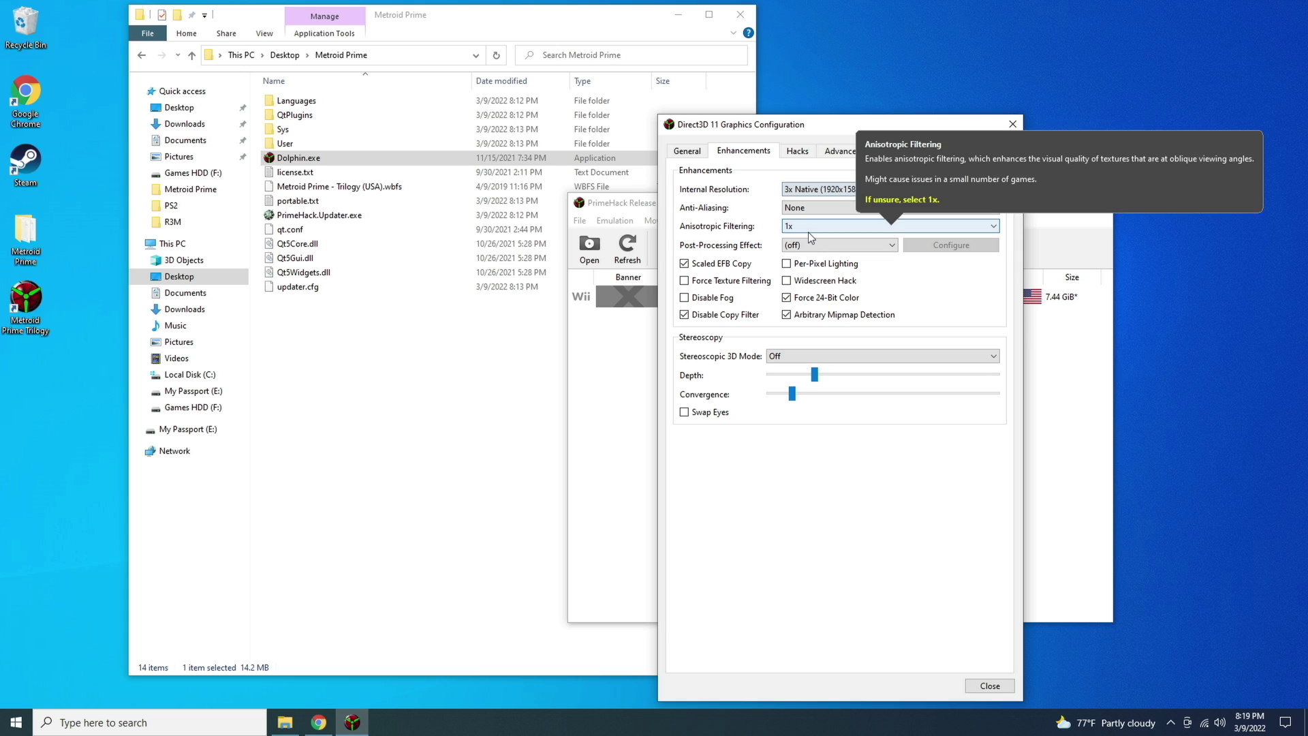
pyautogui.moveTo(796, 210)
# - Enable Load Custom Textures in the advanced graphics settings and review the PrimeHack GFX options
pyautogui.click(797, 151)
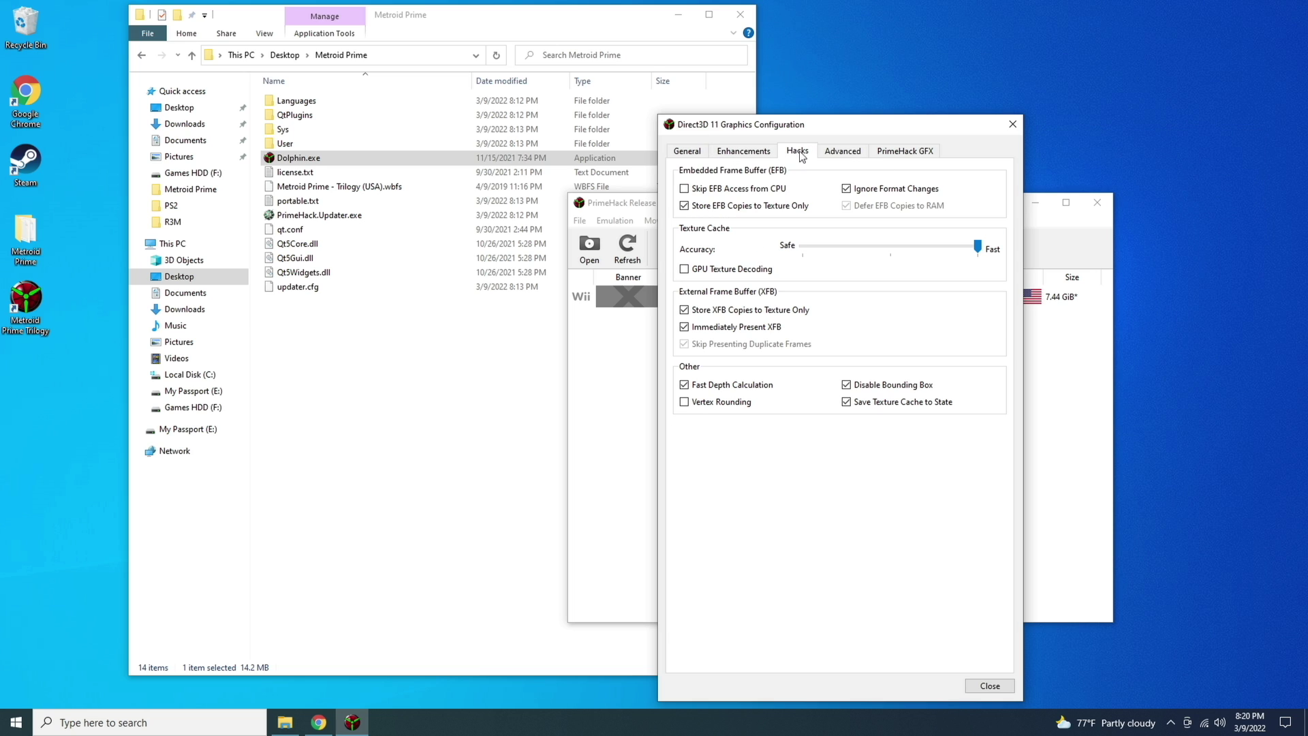
pyautogui.click(852, 154)
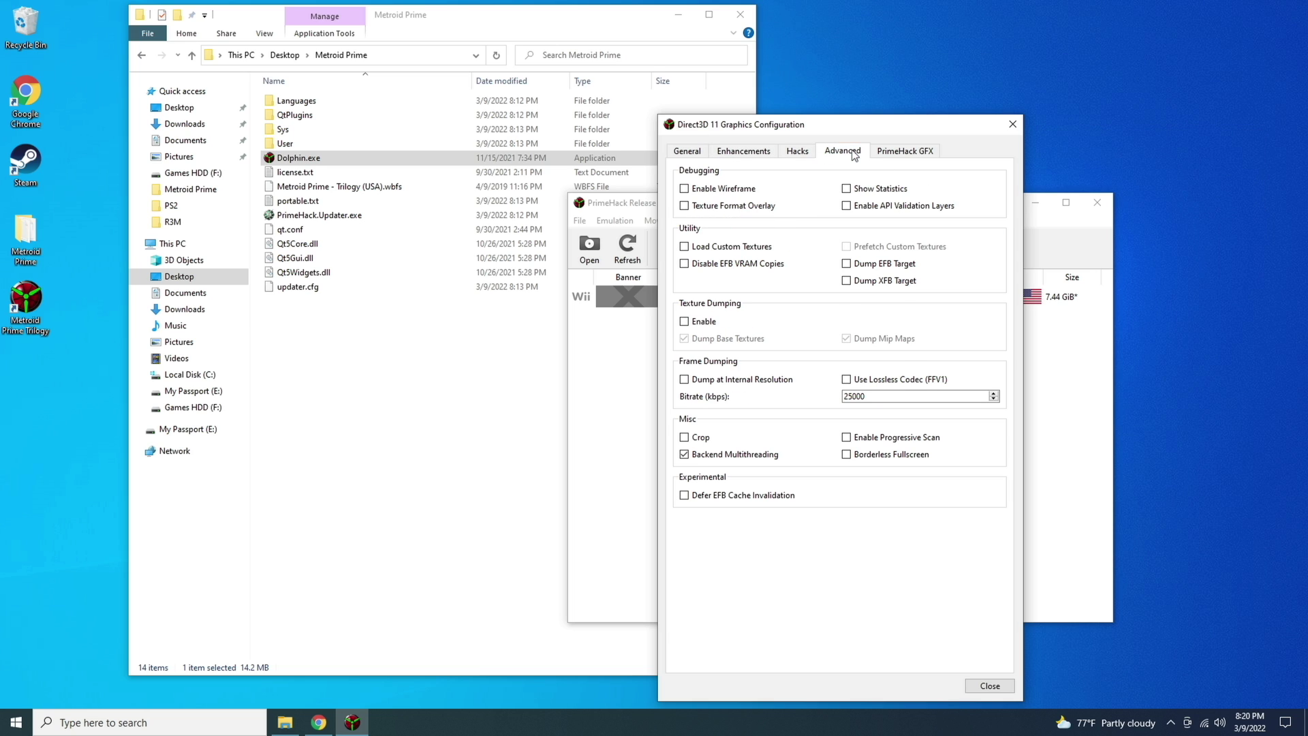
pyautogui.click(684, 247)
pyautogui.click(903, 151)
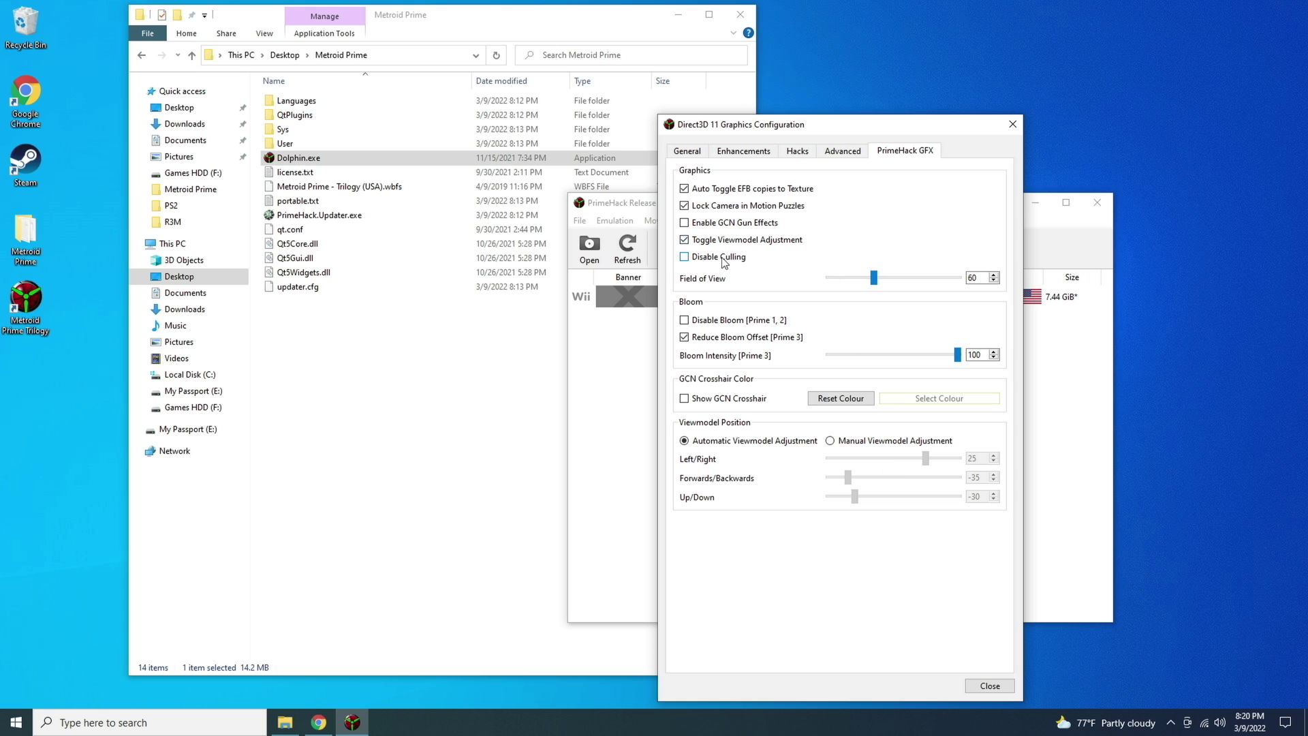
pyautogui.moveTo(724, 263)
pyautogui.press('Escape')
# - Reset the button mapping of the emulated Wii Remote 1 to its defaults and close its configuration
pyautogui.click(921, 251)
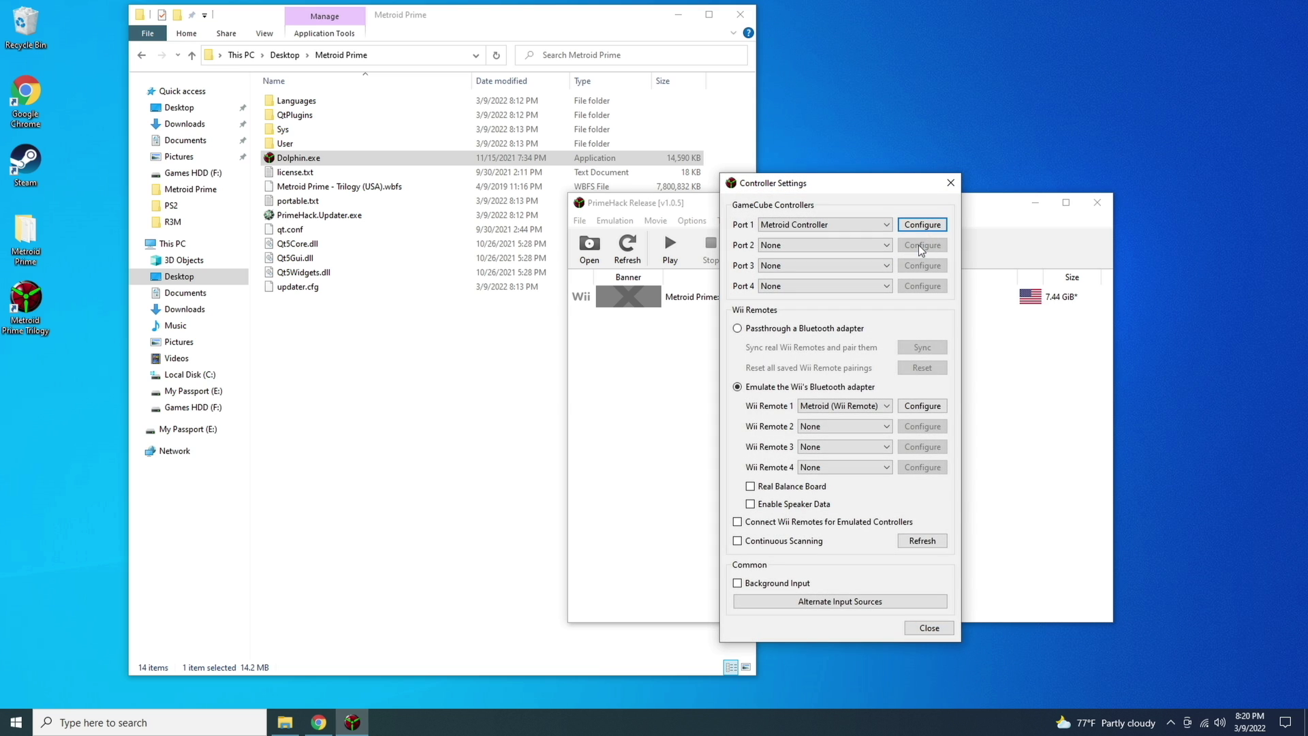
pyautogui.click(935, 409)
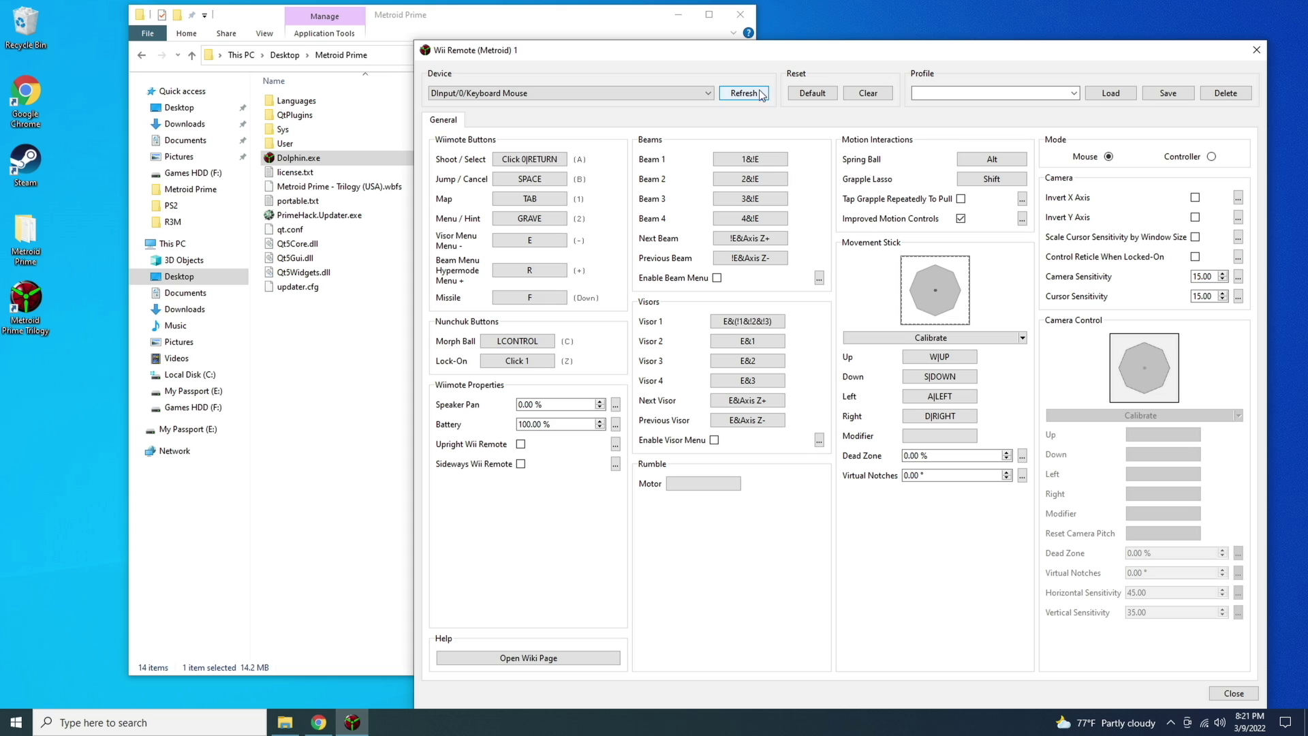
pyautogui.click(800, 93)
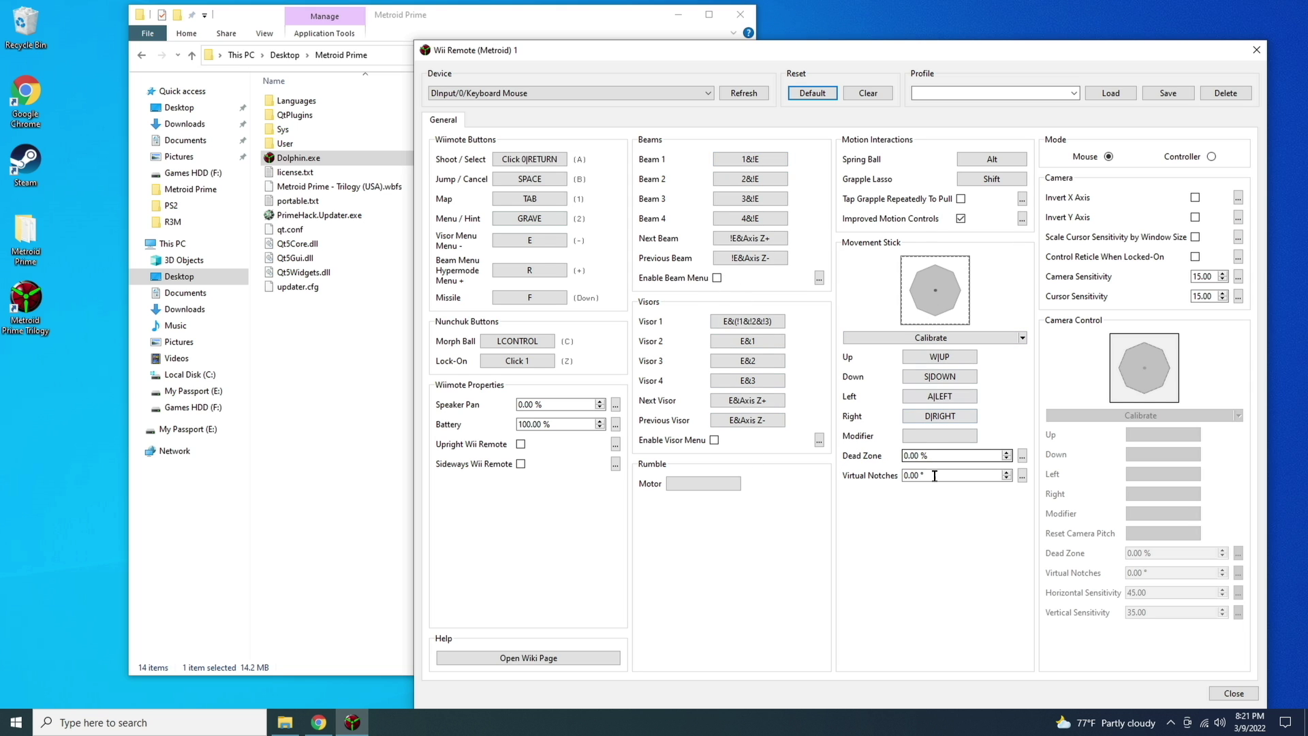
pyautogui.click(1257, 52)
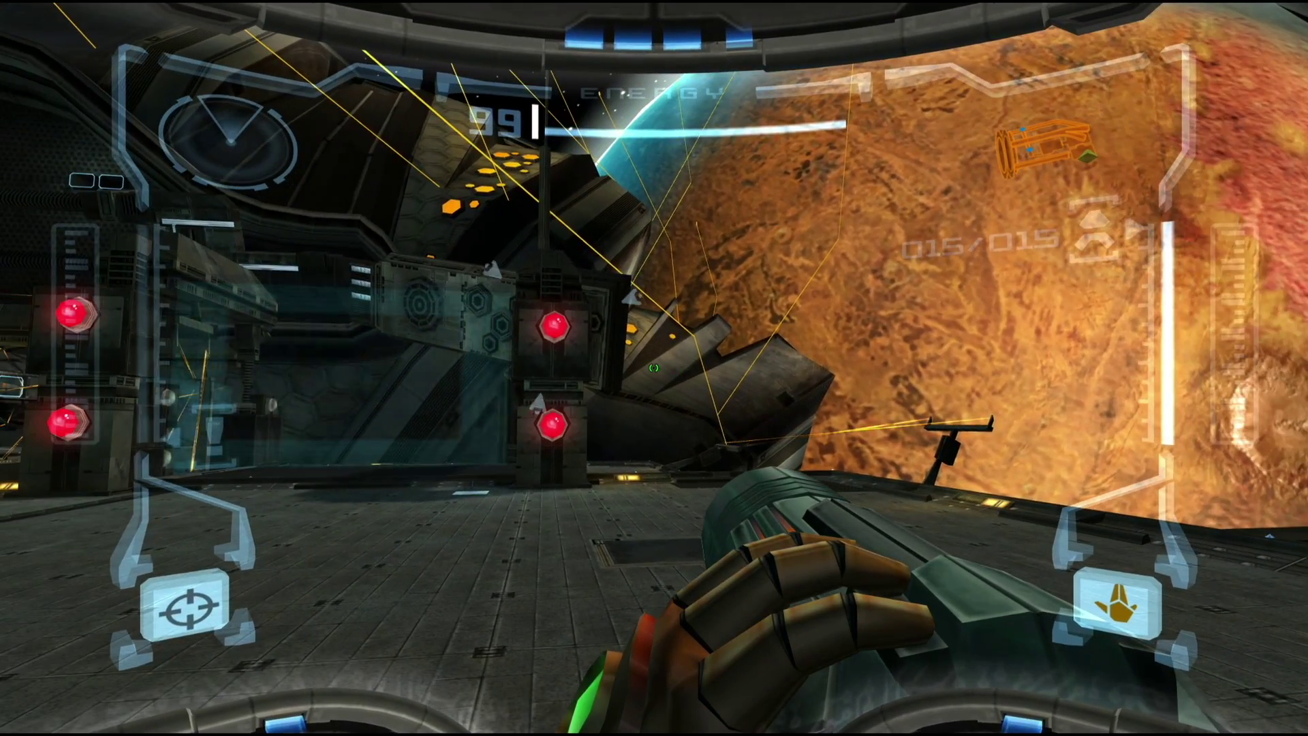
# - Increase the Field of View in the PrimeHack GFX settings while the game is running
pyautogui.hotkey('alt', 'Tab')
pyautogui.click(1029, 308)
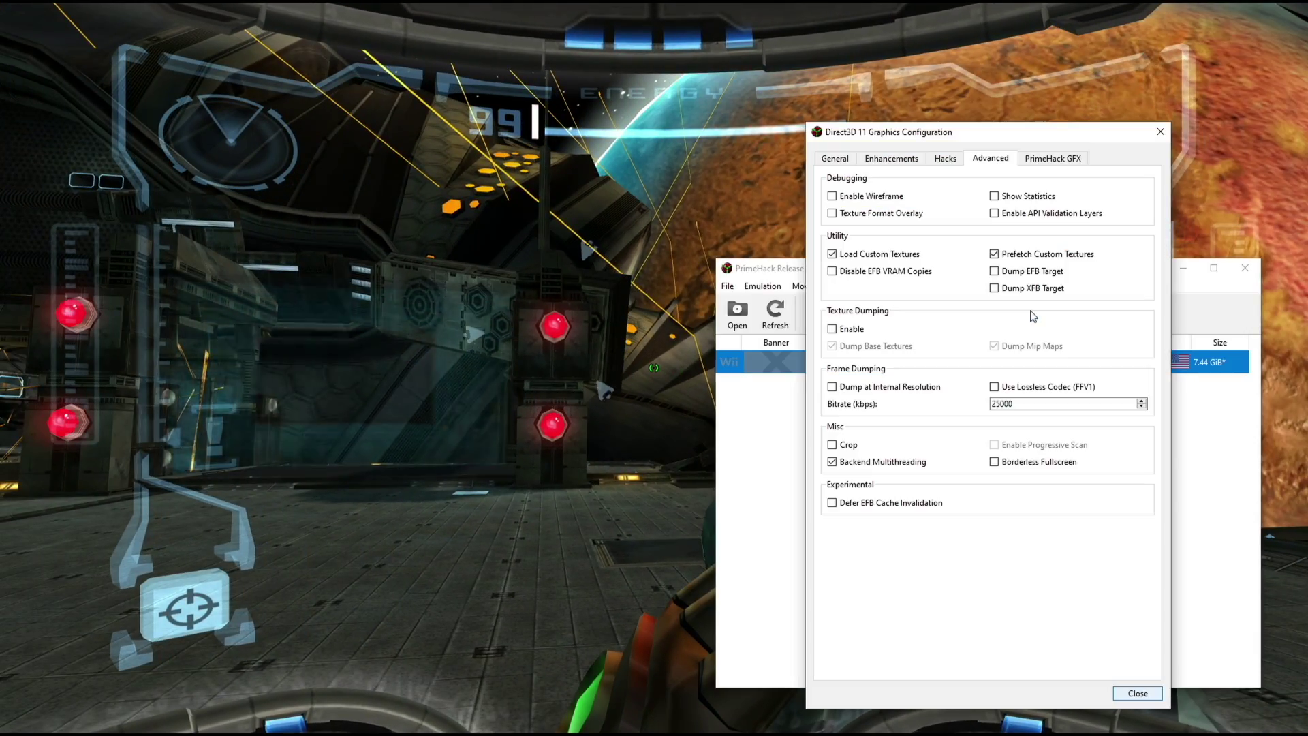
pyautogui.click(1047, 161)
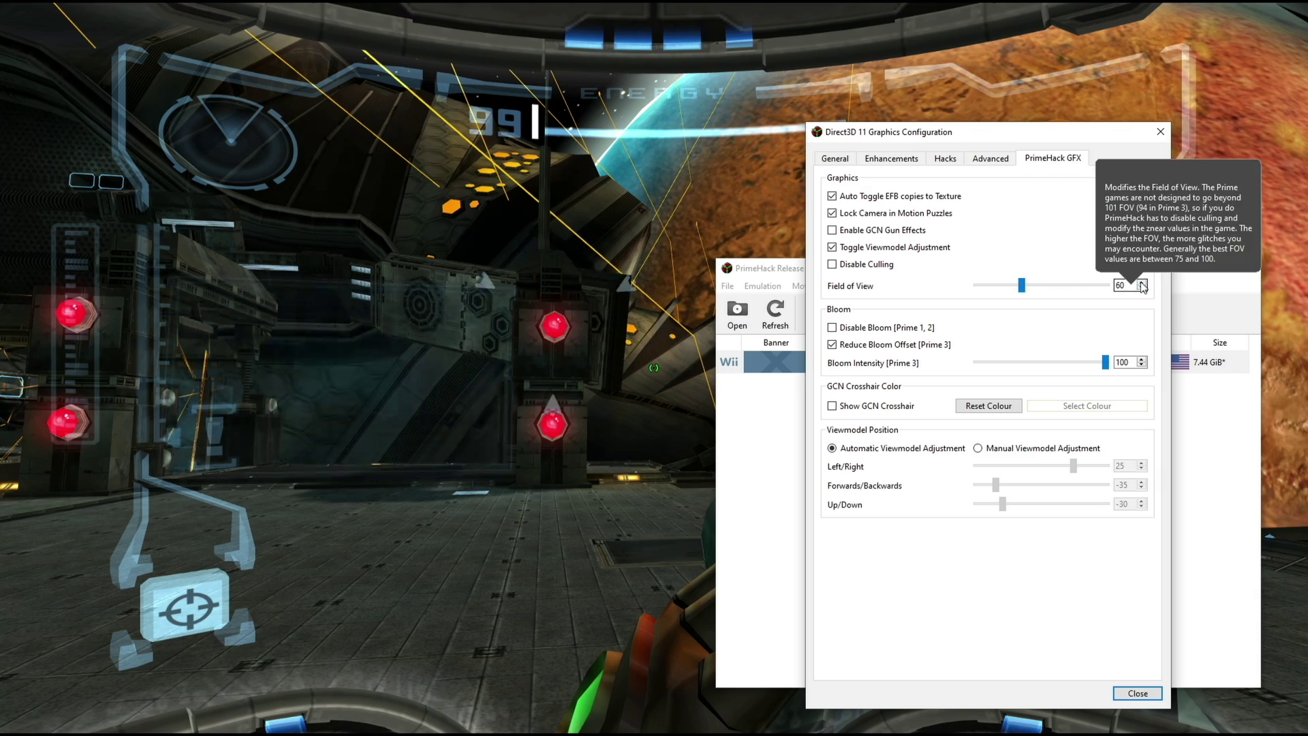
pyautogui.scroll(20, 1142, 286)
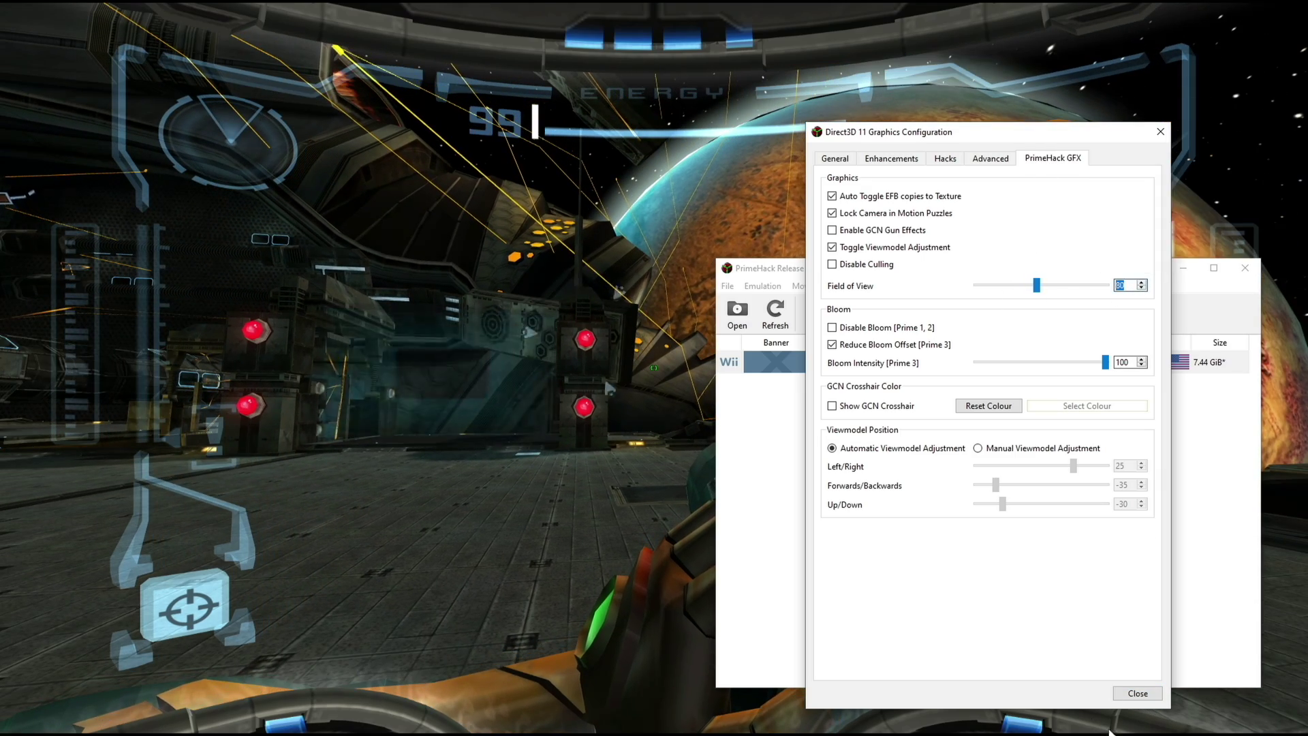
pyautogui.click(1109, 731)
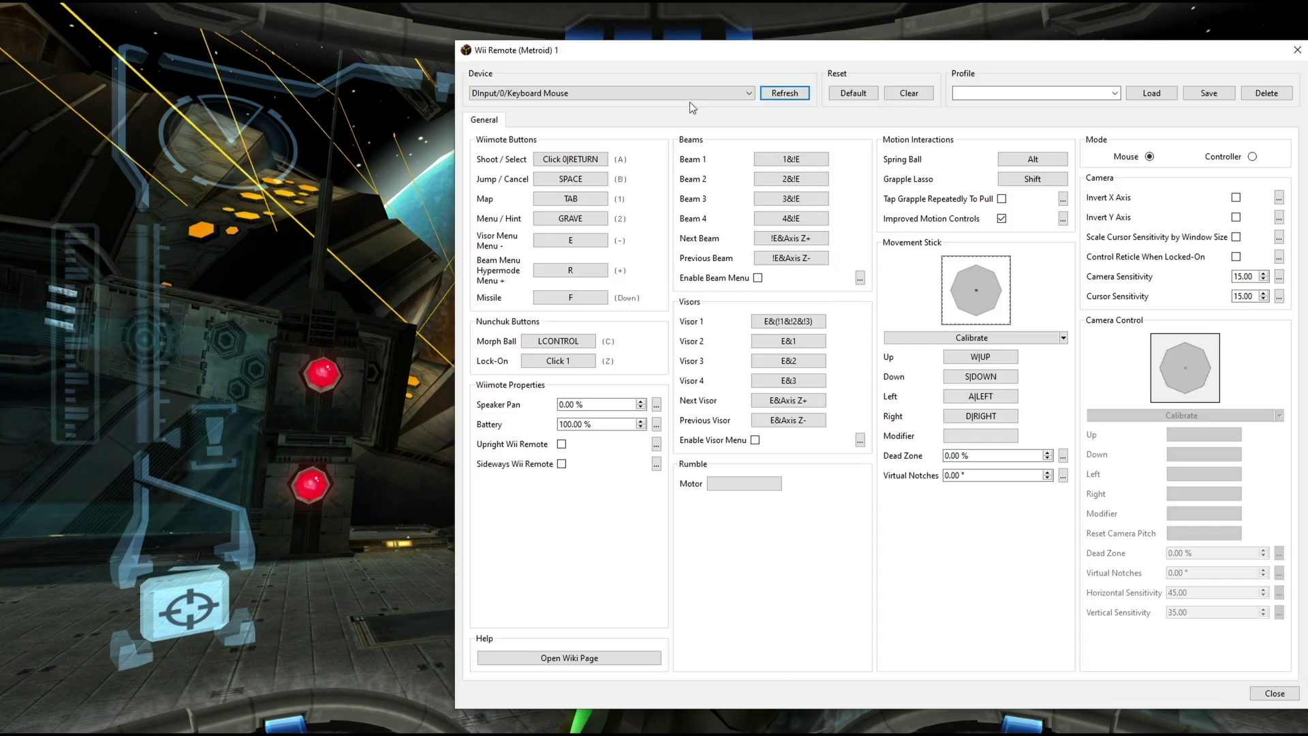
# - Set the Wii Remote device to XInput/0/Gamepad and map Shoot to Trigger R, Jump to Button A, Map to Back and Menu to Start
pyautogui.click(688, 94)
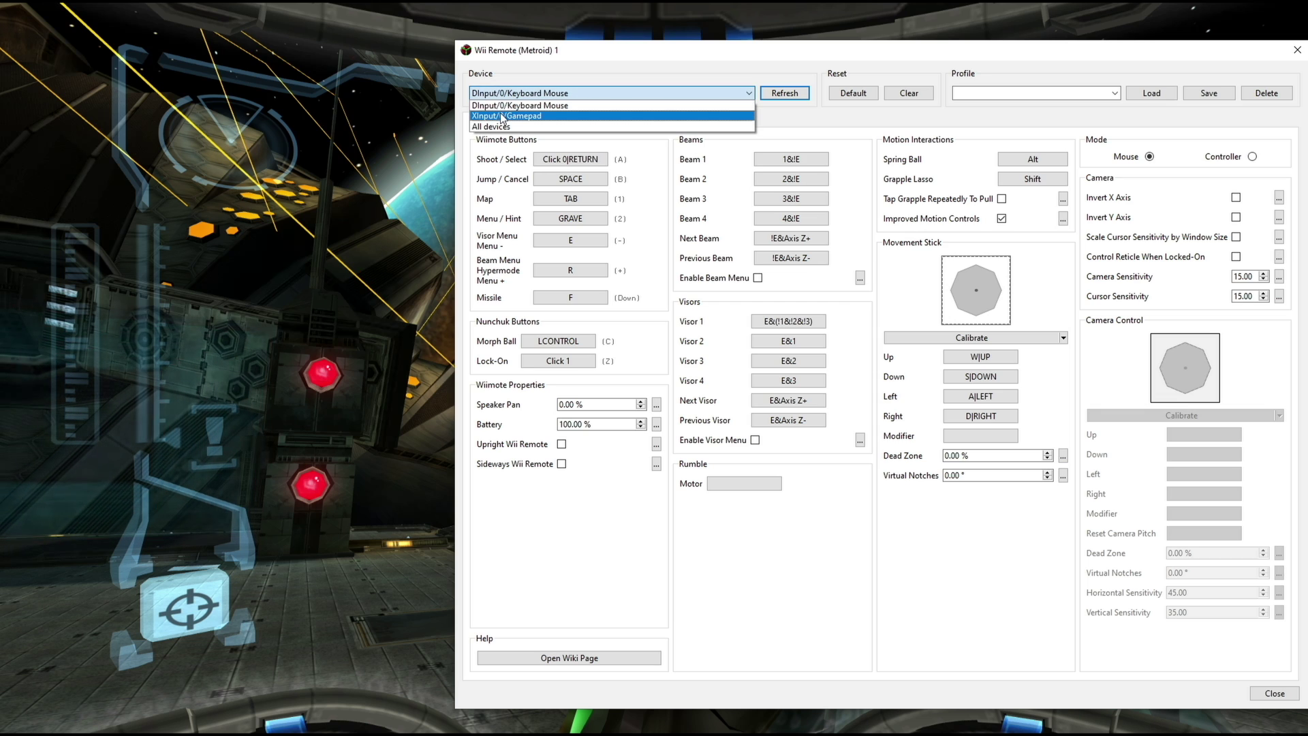
pyautogui.click(500, 116)
pyautogui.click(570, 159)
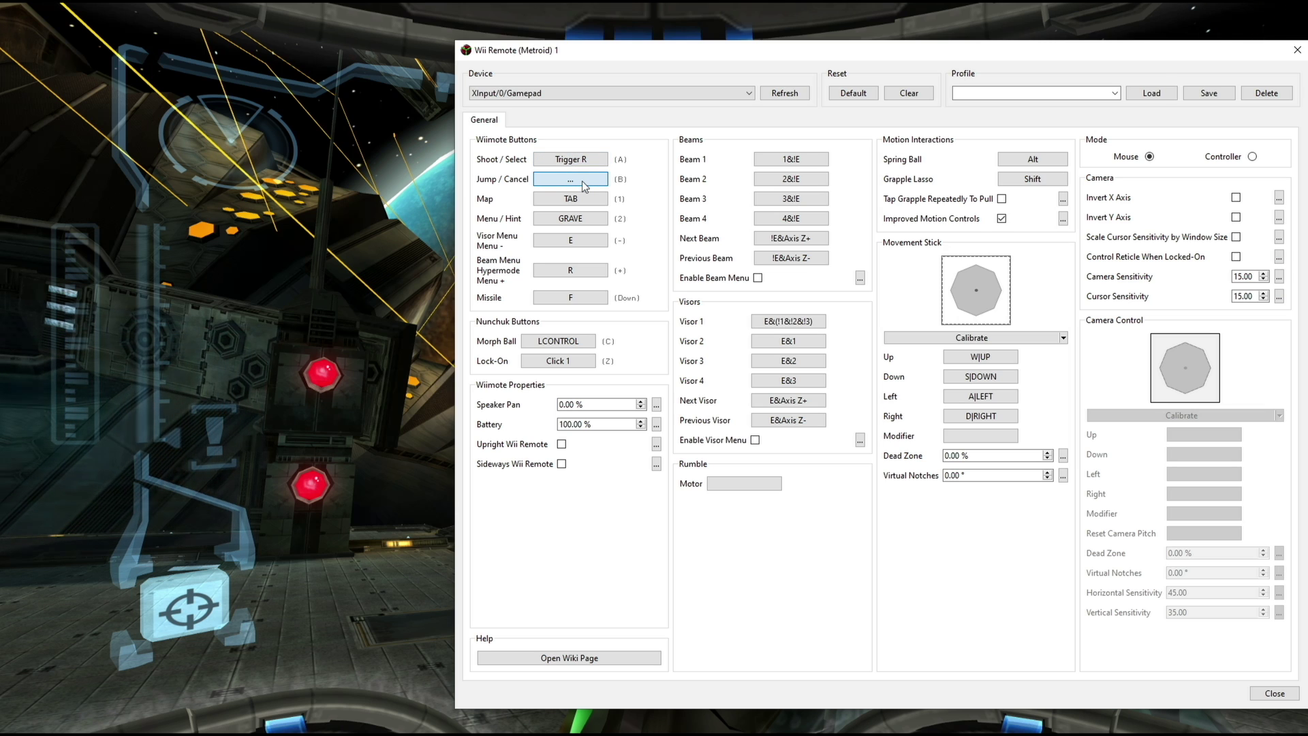
pyautogui.click(585, 203)
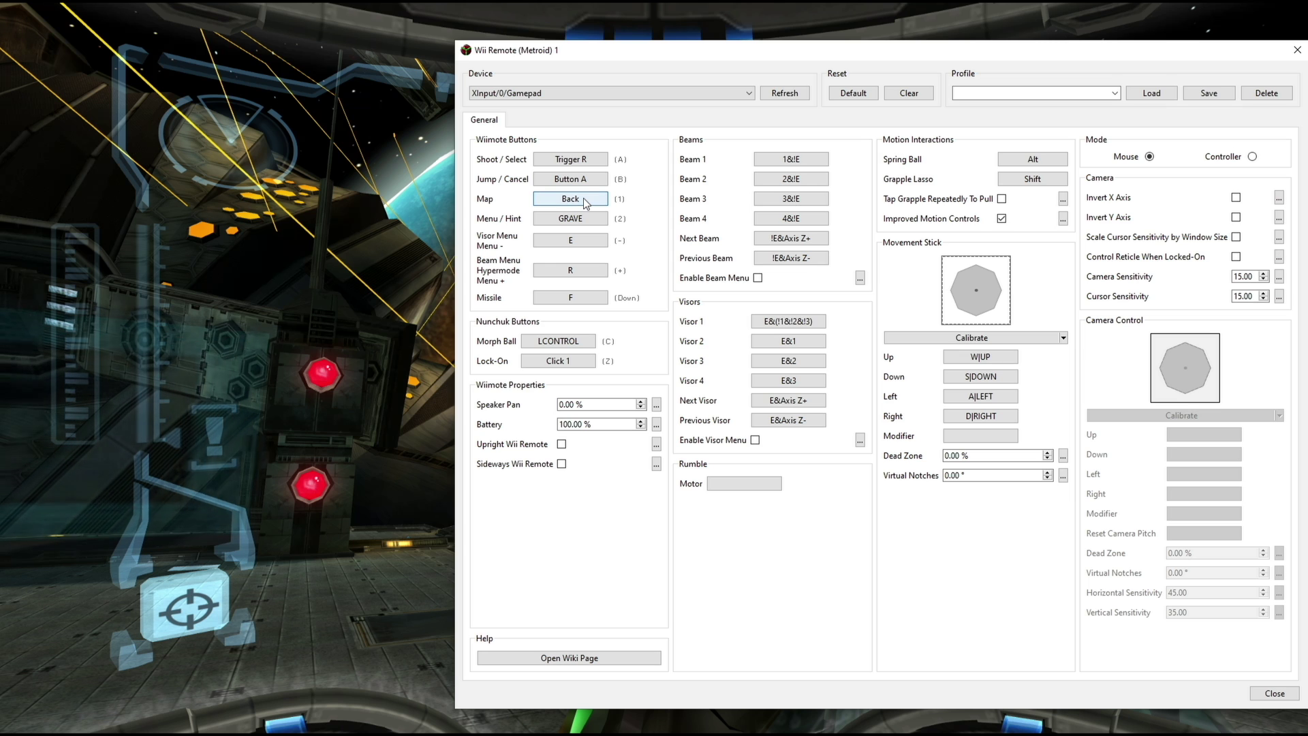
pyautogui.click(572, 219)
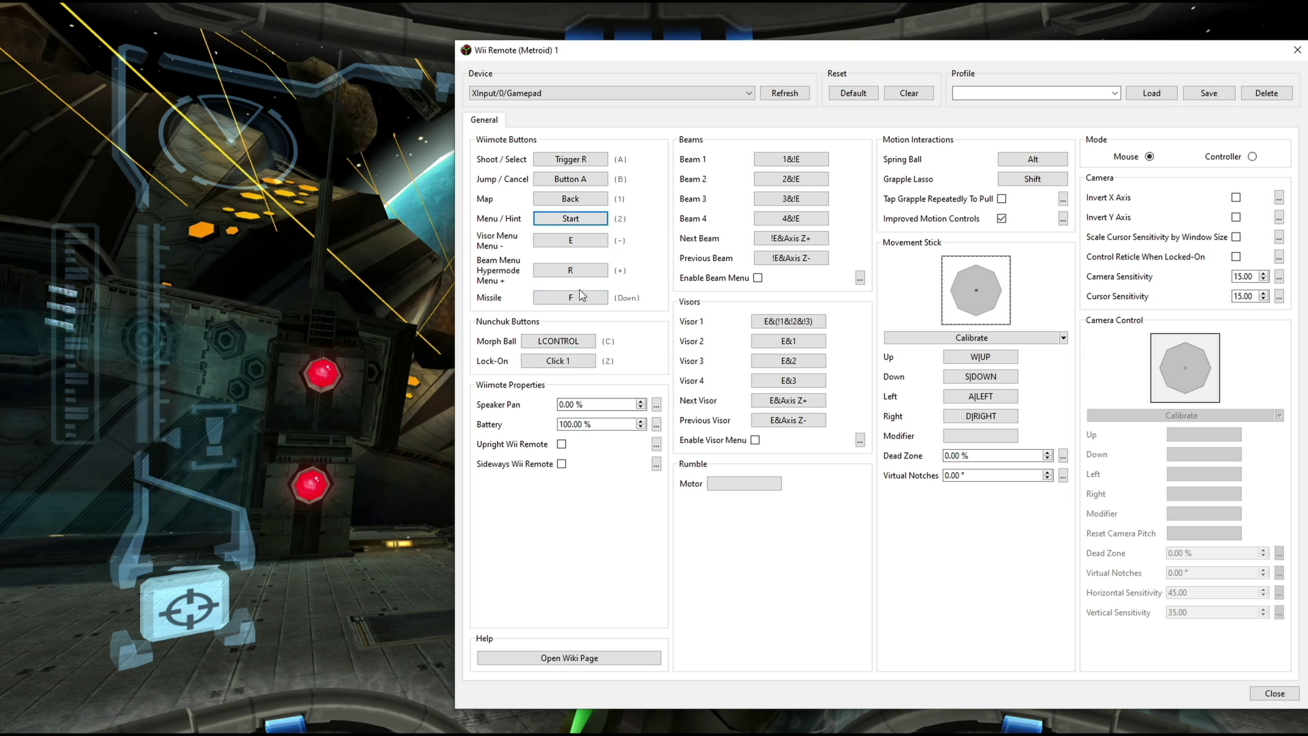
# - Map Missile to Button Y, Morph Ball to Button X and Lock-On to Trigger L
pyautogui.click(572, 299)
pyautogui.click(559, 340)
pyautogui.click(559, 360)
# - Map Visors 1–4 to Pad N, S, W and E, and Beams 1–4 to Shoulder R combined with the same pad directions
pyautogui.click(788, 321)
pyautogui.click(788, 341)
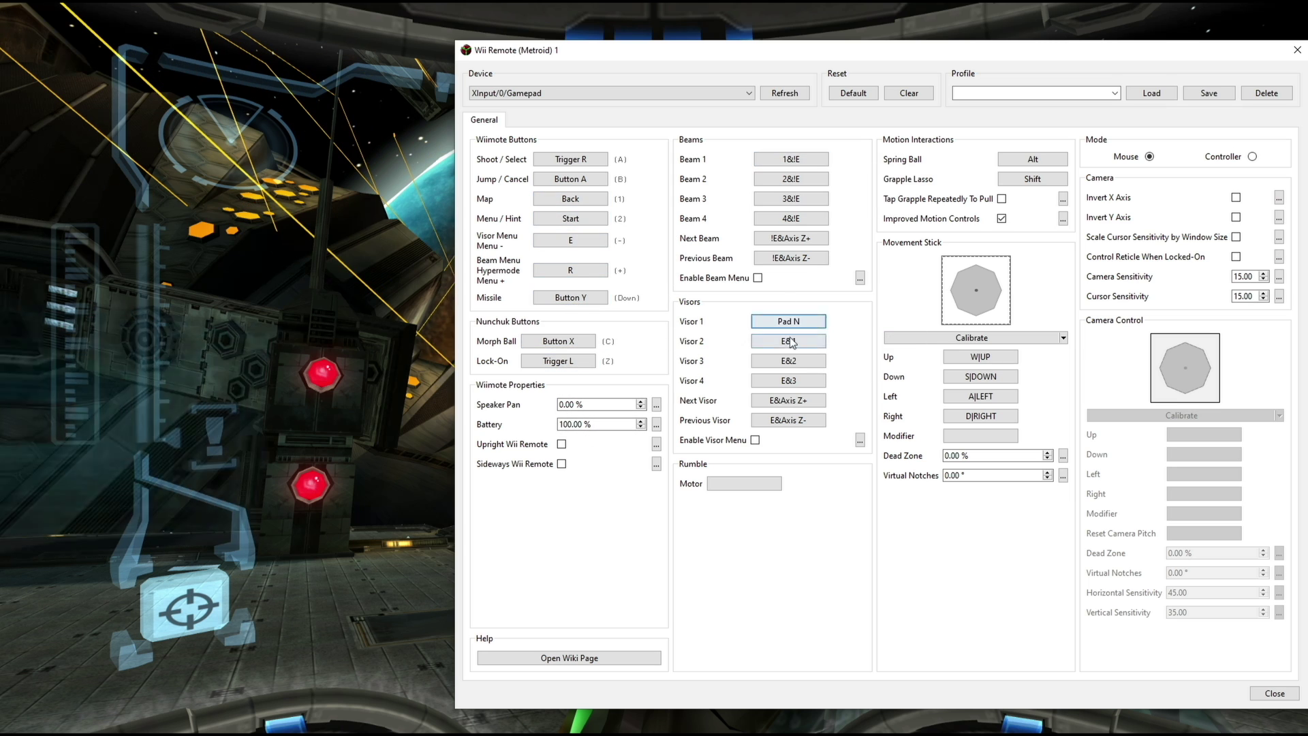
pyautogui.click(788, 361)
pyautogui.click(789, 380)
pyautogui.click(790, 162)
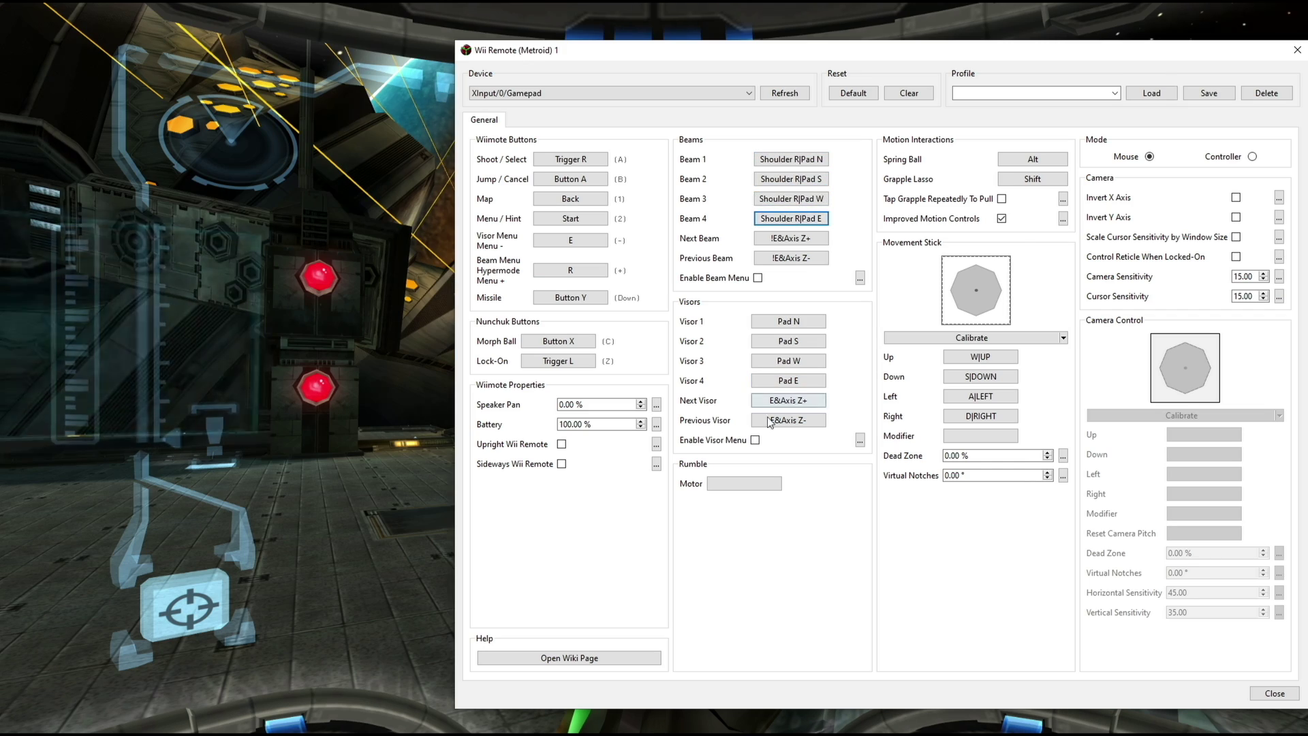
# - Map Spring Ball to Shoulder L, Grapple Lasso to Shoulder R and the movement directions to the left stick
pyautogui.click(1032, 158)
pyautogui.click(1032, 179)
pyautogui.click(980, 356)
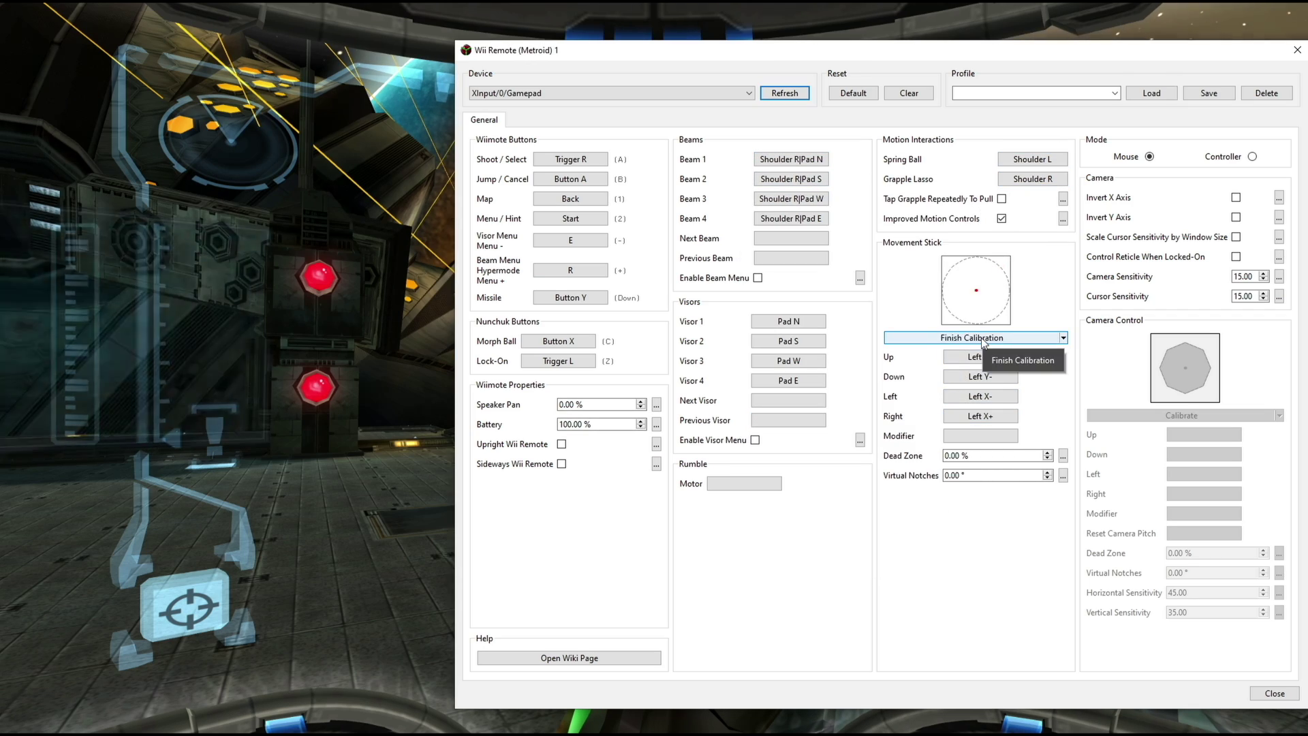
# - Switch the control mode to Controller, toggle Invert Y Axis and start mapping the camera control's Up direction
pyautogui.click(1252, 156)
pyautogui.click(1235, 216)
pyautogui.click(1187, 434)
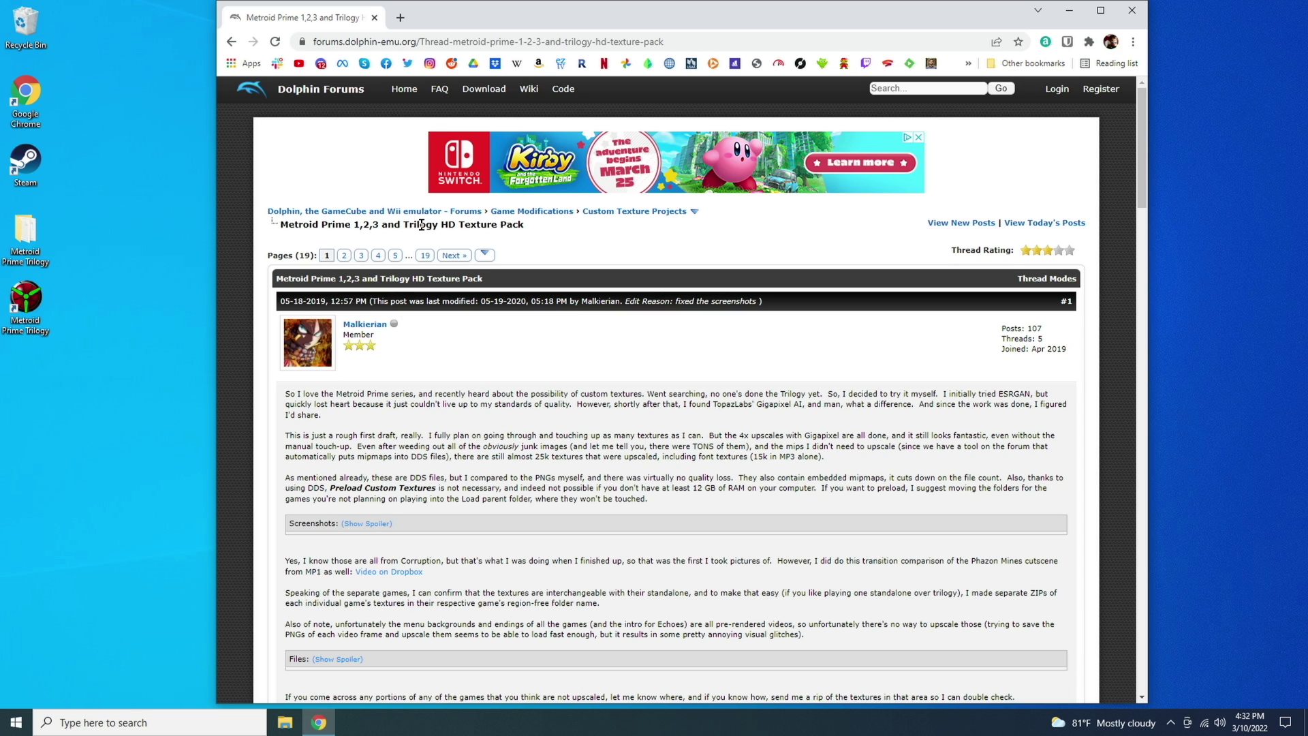
# - Reveal the hidden Files list in the first post of the Metroid Prime 1,2,3 and Trilogy HD Texture Pack thread
pyautogui.scroll(-2, 468, 536)
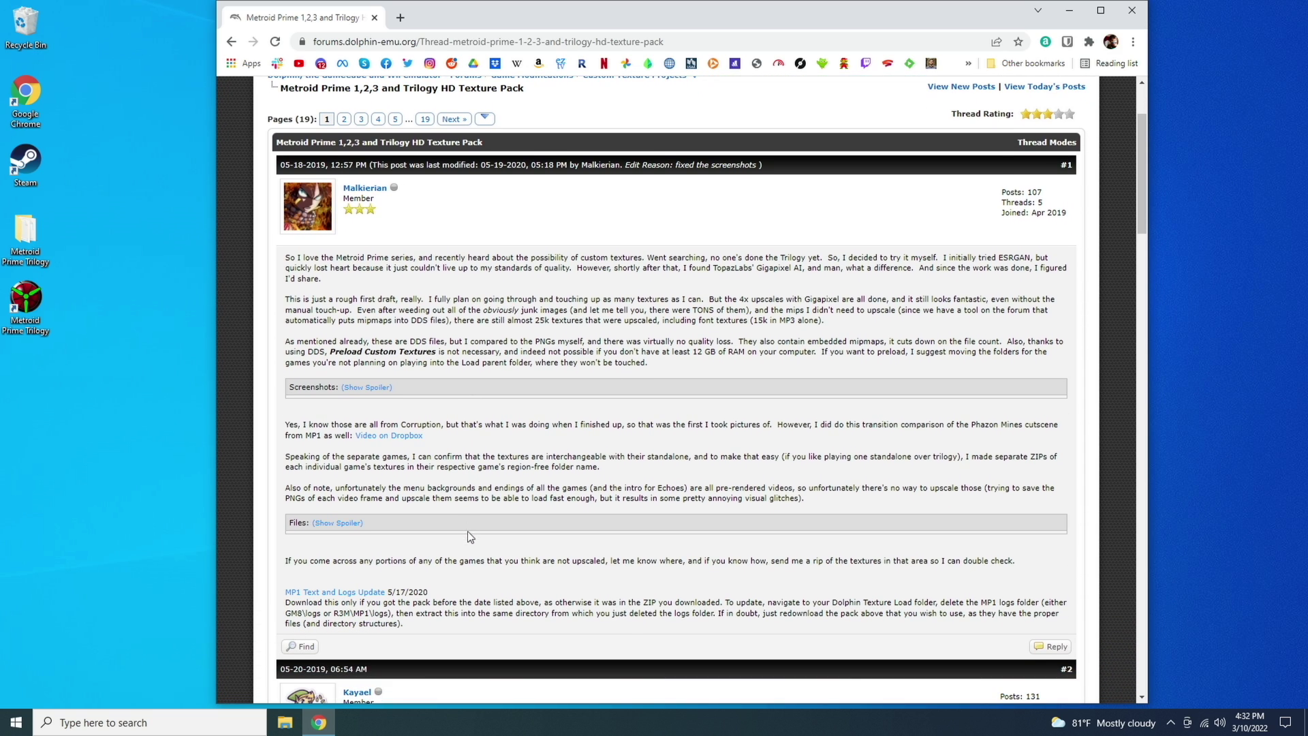
pyautogui.click(333, 524)
pyautogui.scroll(-1, 383, 528)
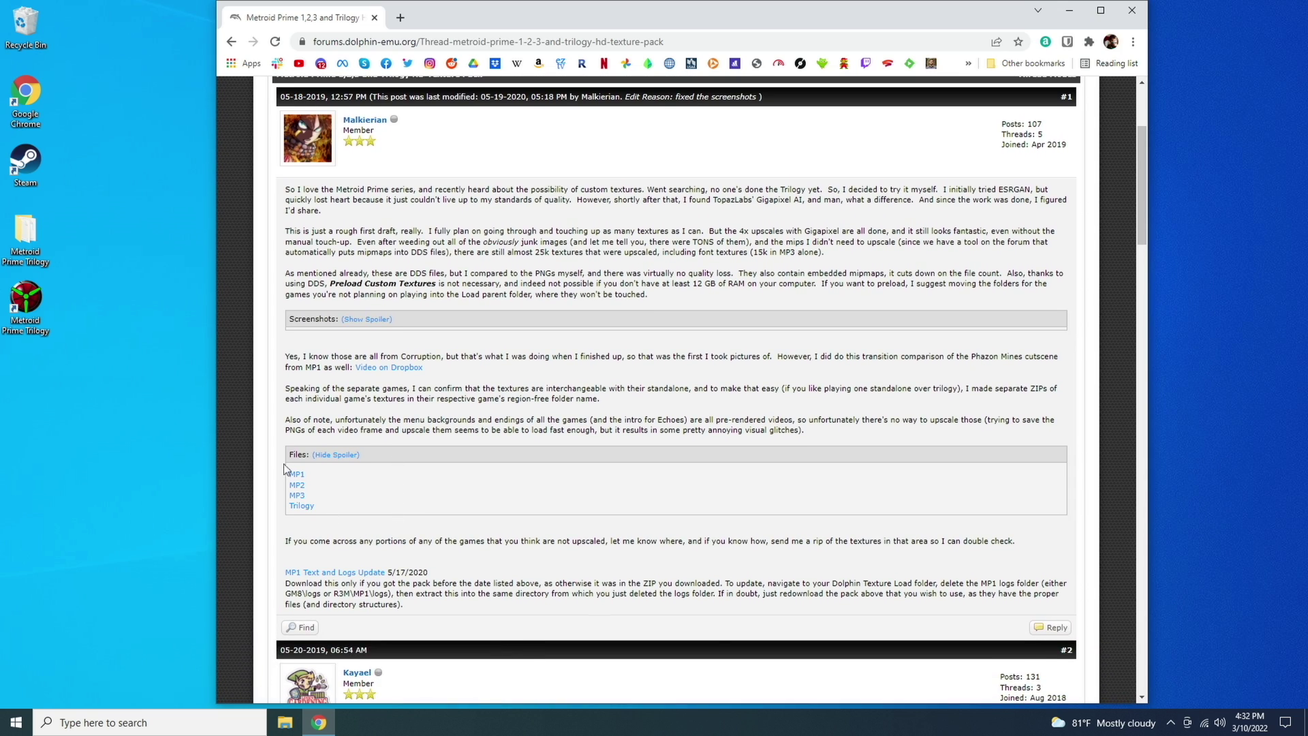
# - Download Trilogy.zip from the thread's Files list despite the skipped virus scan, and show the downloaded archive in its folder
pyautogui.click(305, 510)
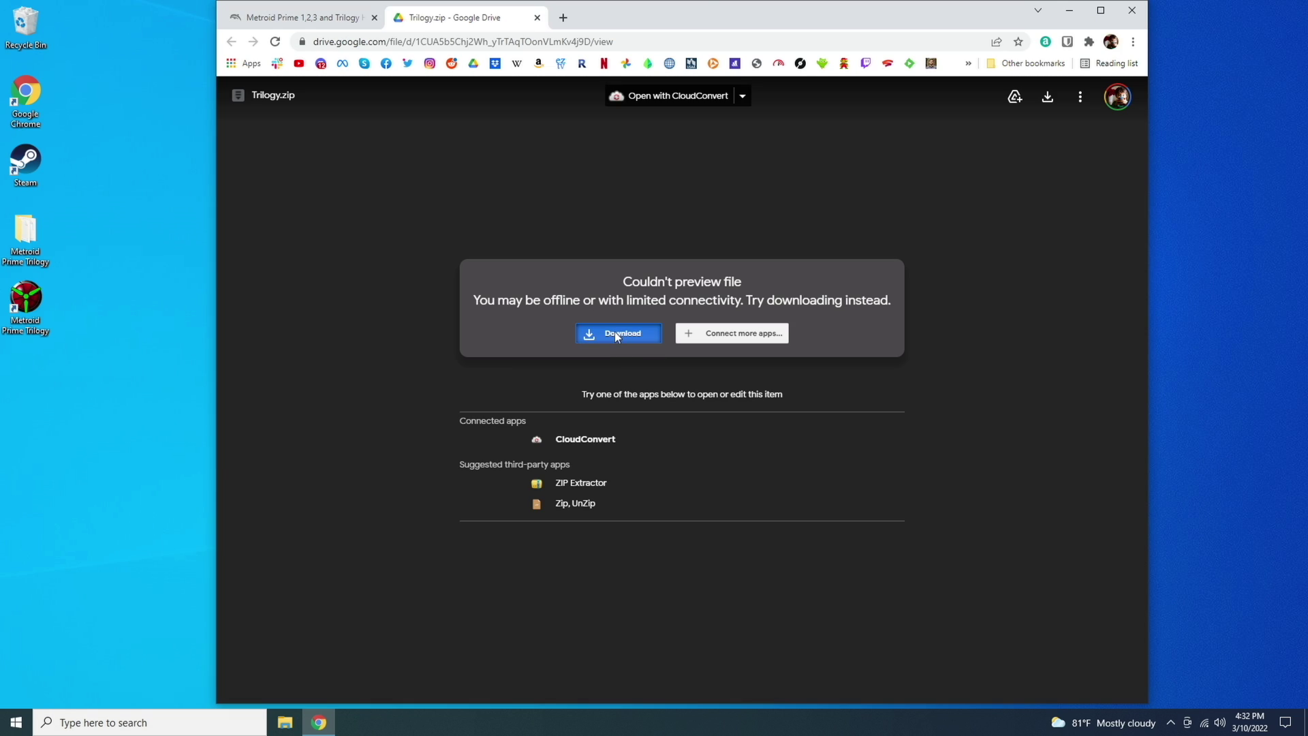
pyautogui.click(617, 333)
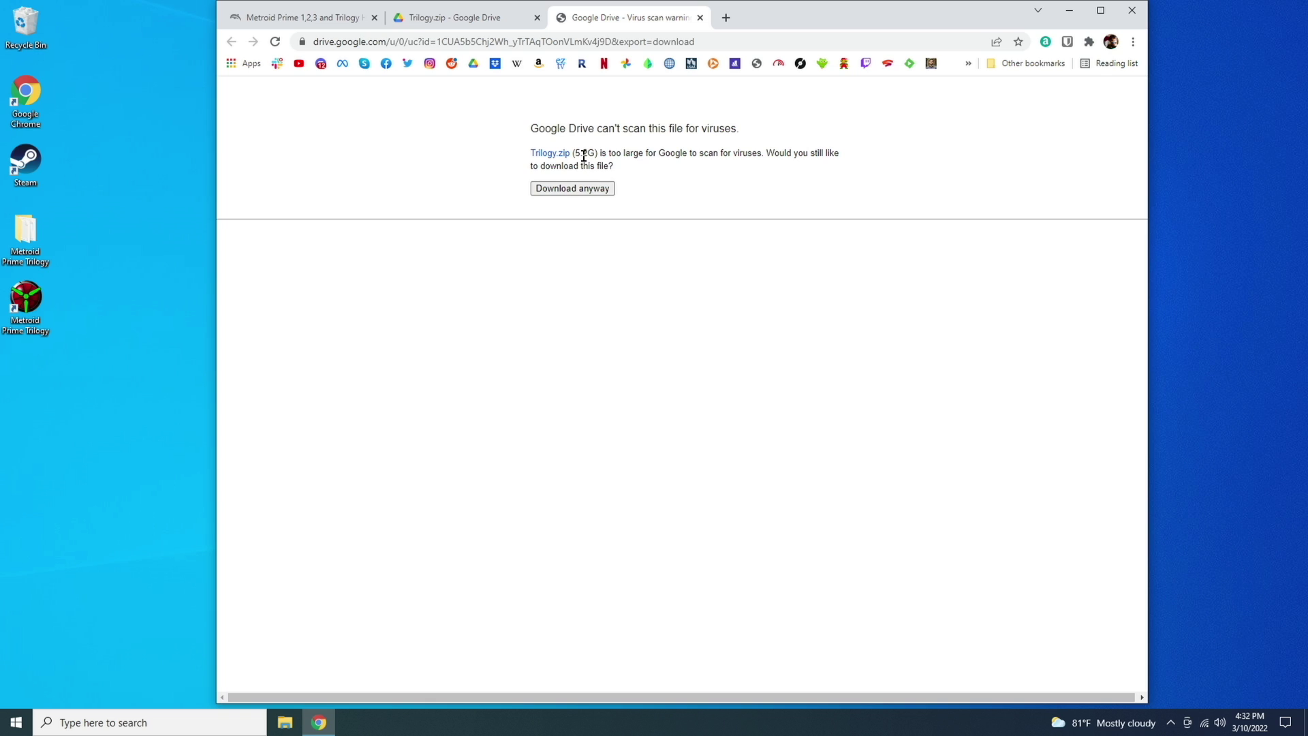
pyautogui.click(572, 188)
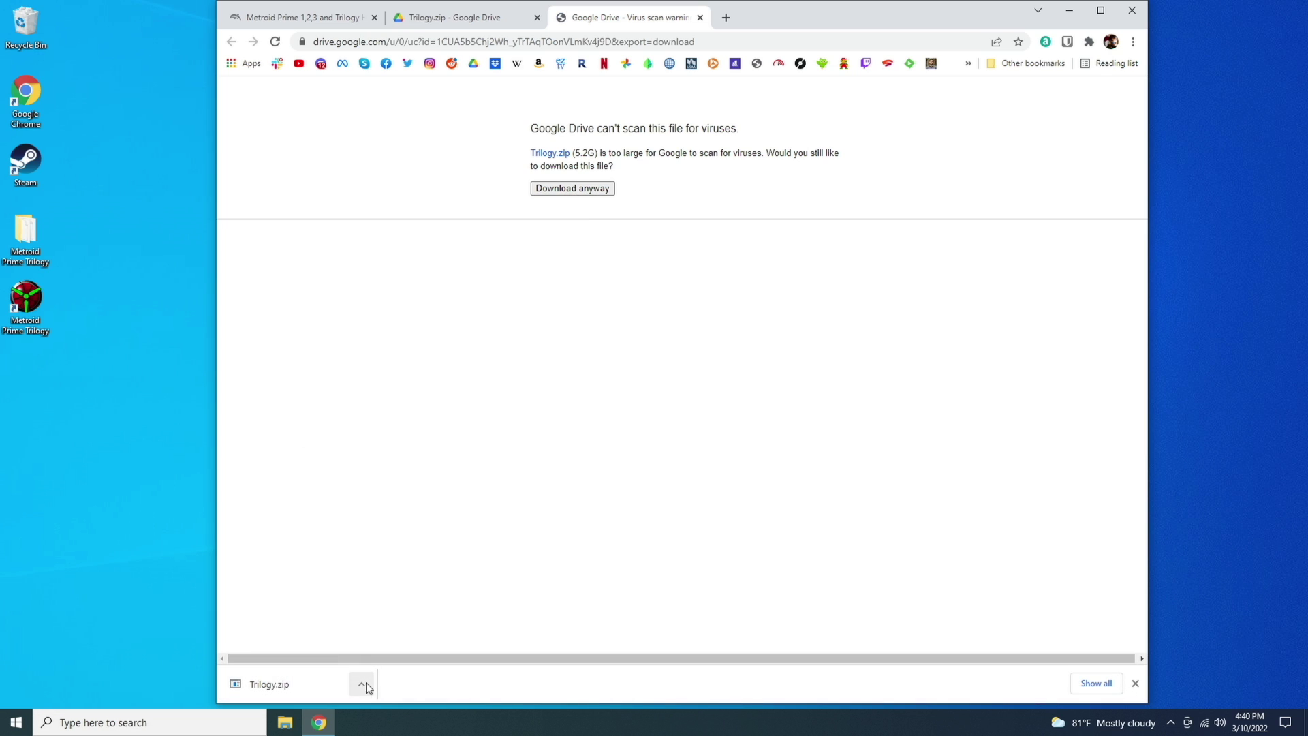
pyautogui.click(363, 684)
pyautogui.click(399, 631)
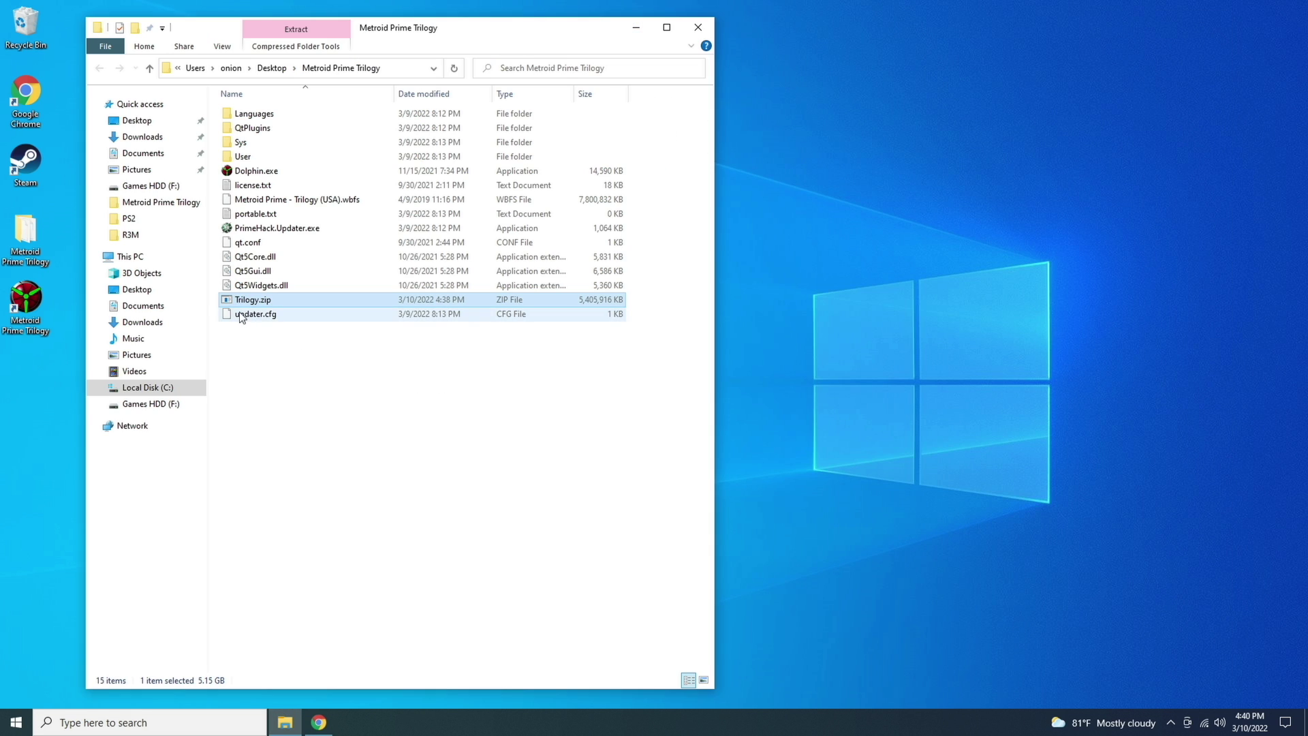
# - Extract Trilogy.zip into its own Trilogy folder and delete the archive
pyautogui.rightClick(250, 301)
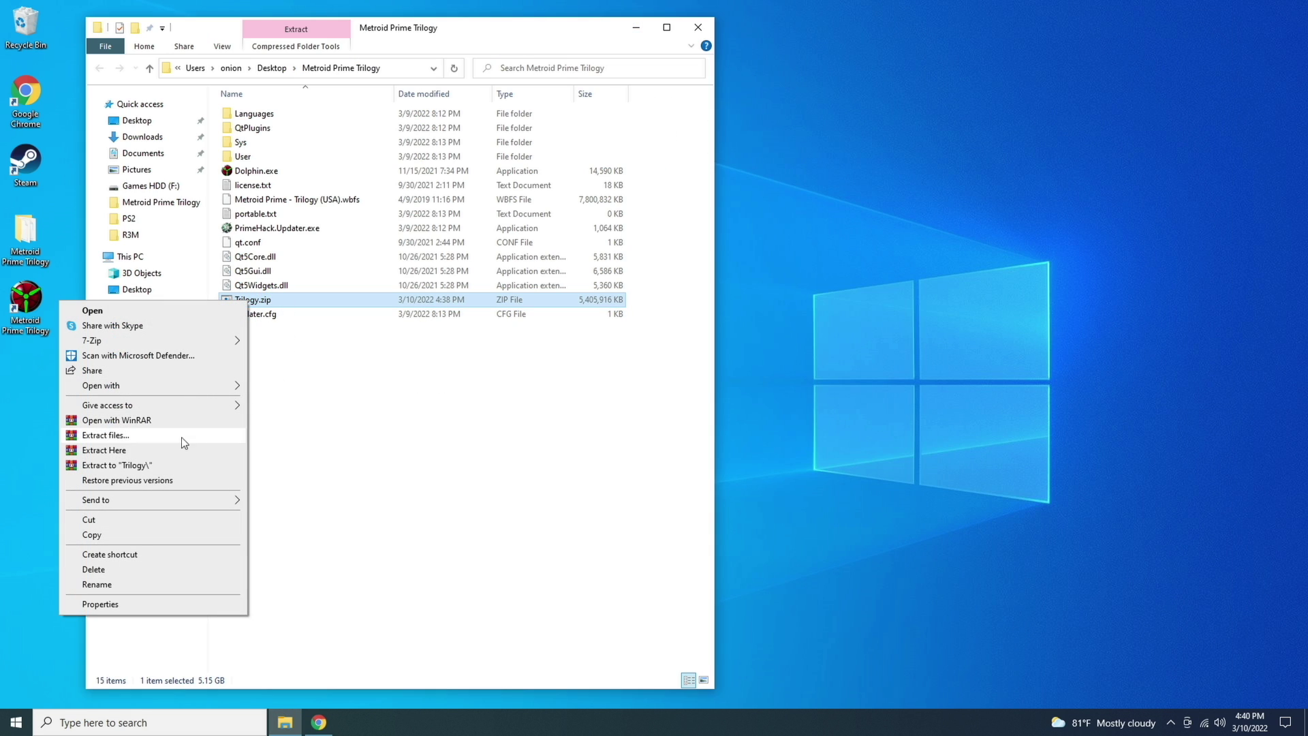
pyautogui.click(177, 466)
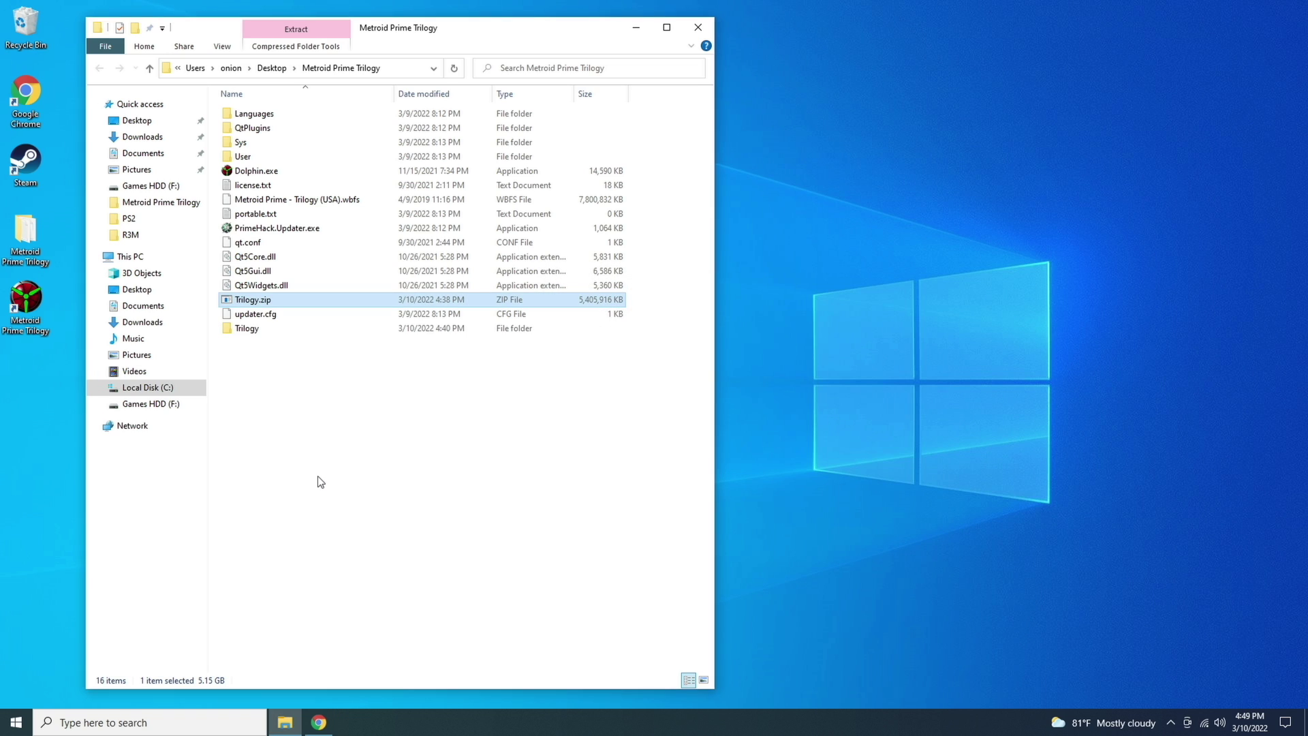
pyautogui.rightClick(264, 314)
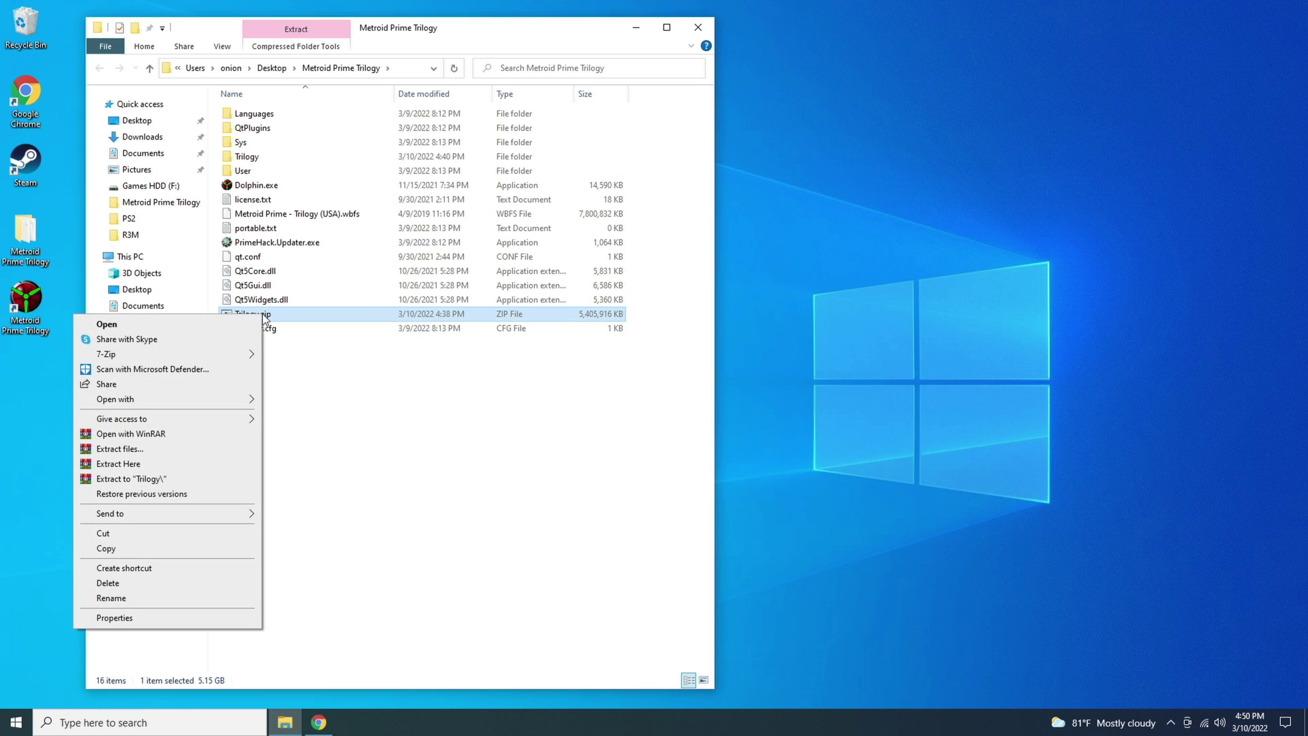
pyautogui.click(131, 584)
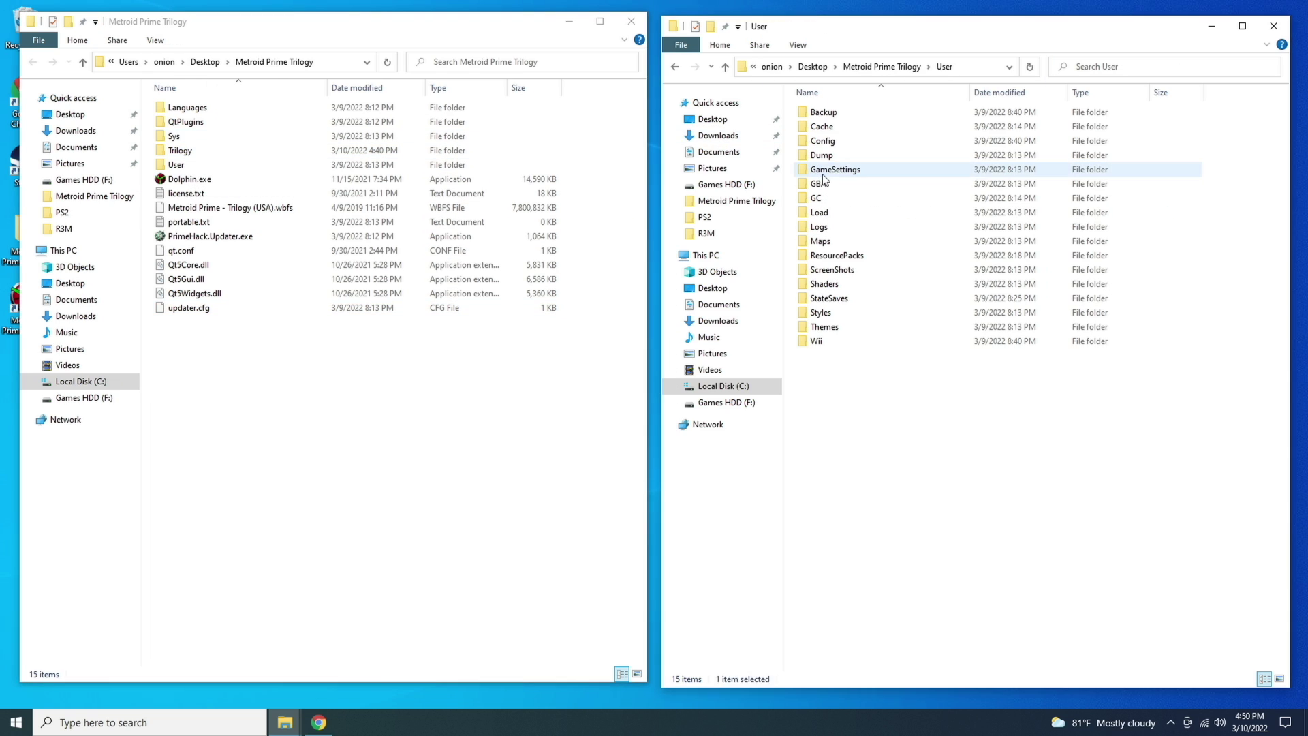
# - Move the Common, MP1, MP2 and MP3 folders from the extracted Trilogy\R3M folder into User\Load\Textures\R3M
pyautogui.doubleClick(821, 212)
pyautogui.doubleClick(824, 126)
pyautogui.click(819, 113)
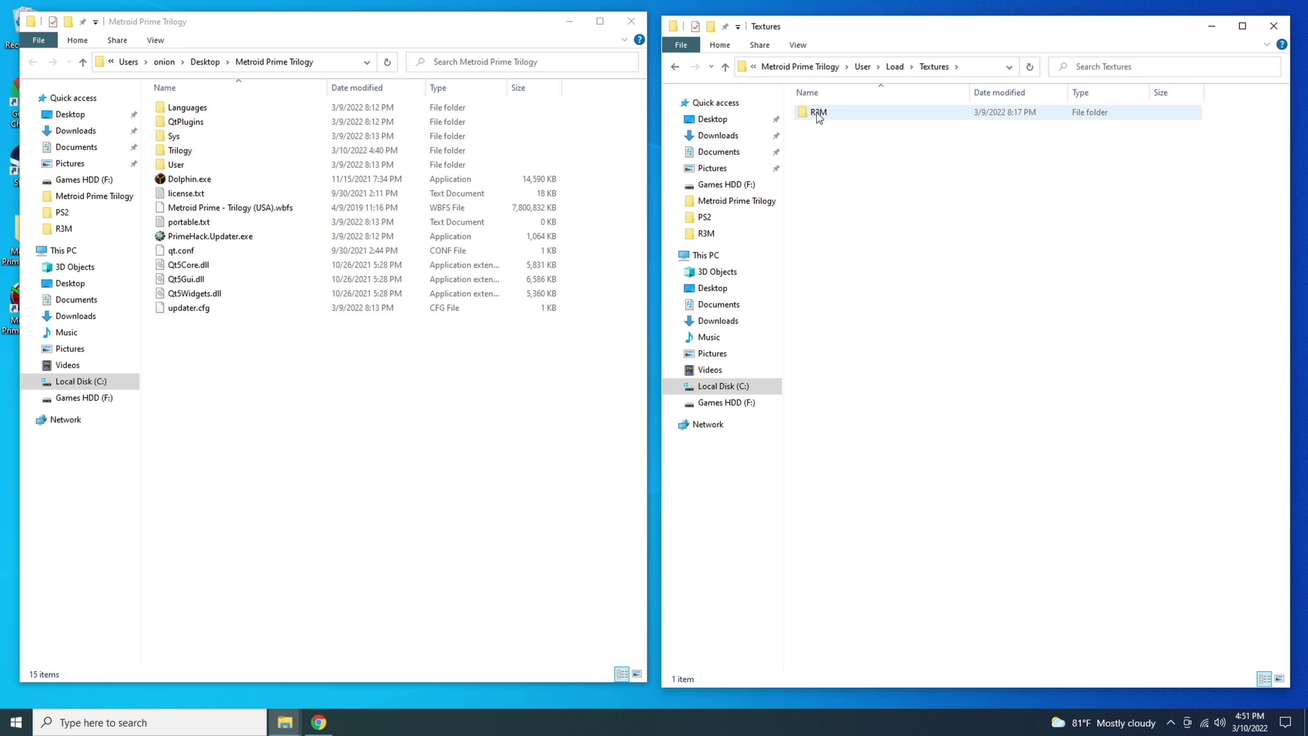
pyautogui.doubleClick(819, 114)
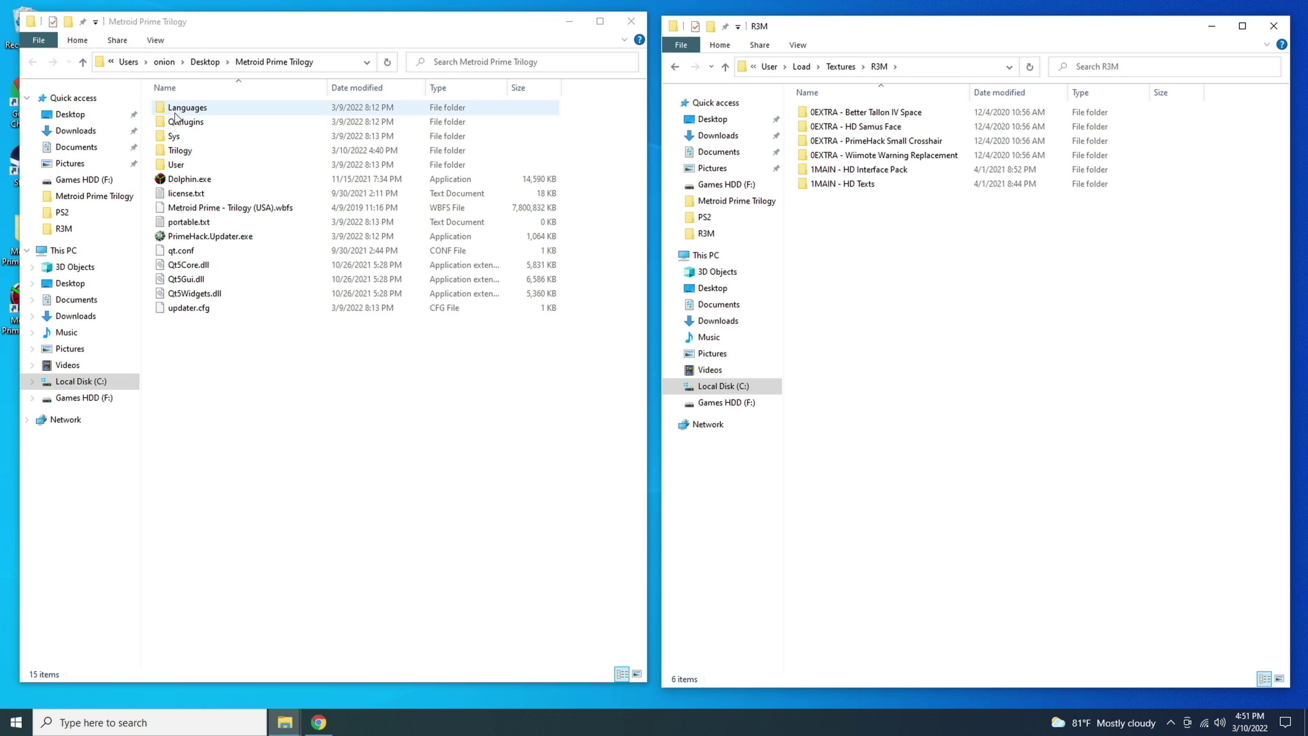
pyautogui.doubleClick(181, 151)
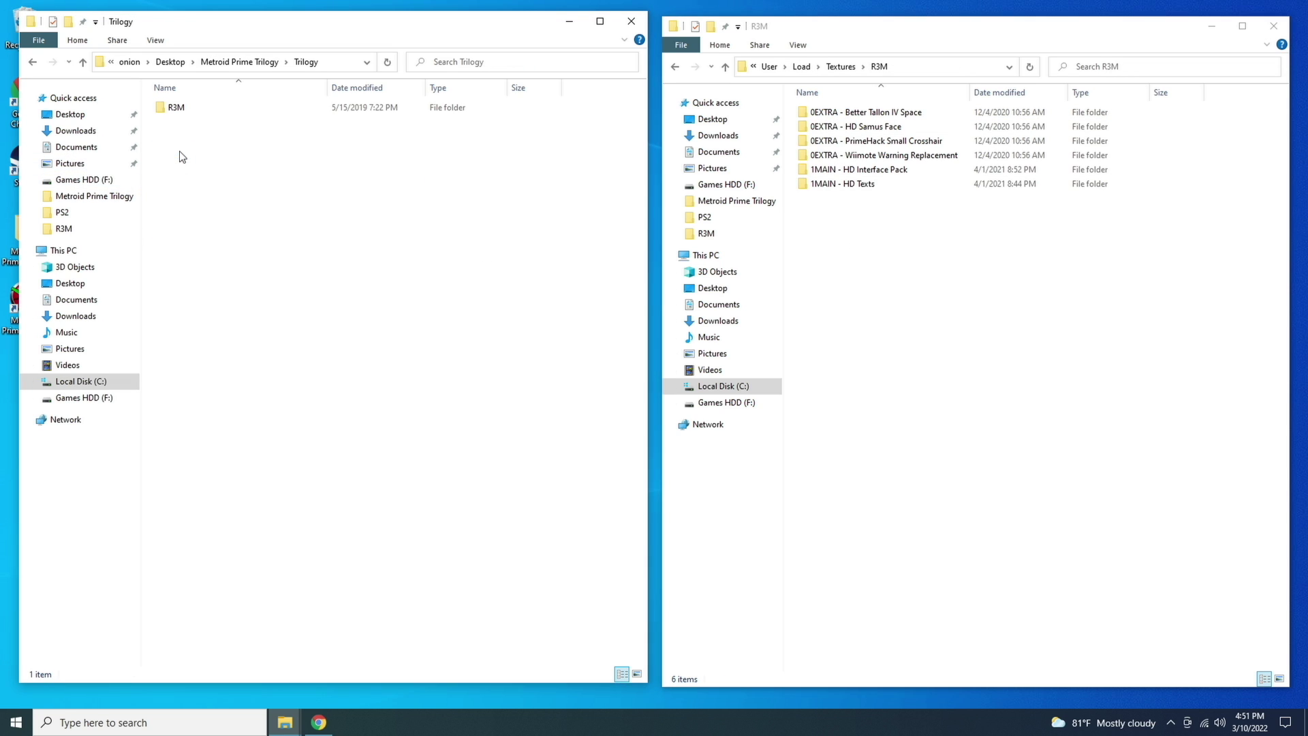
pyautogui.doubleClick(178, 109)
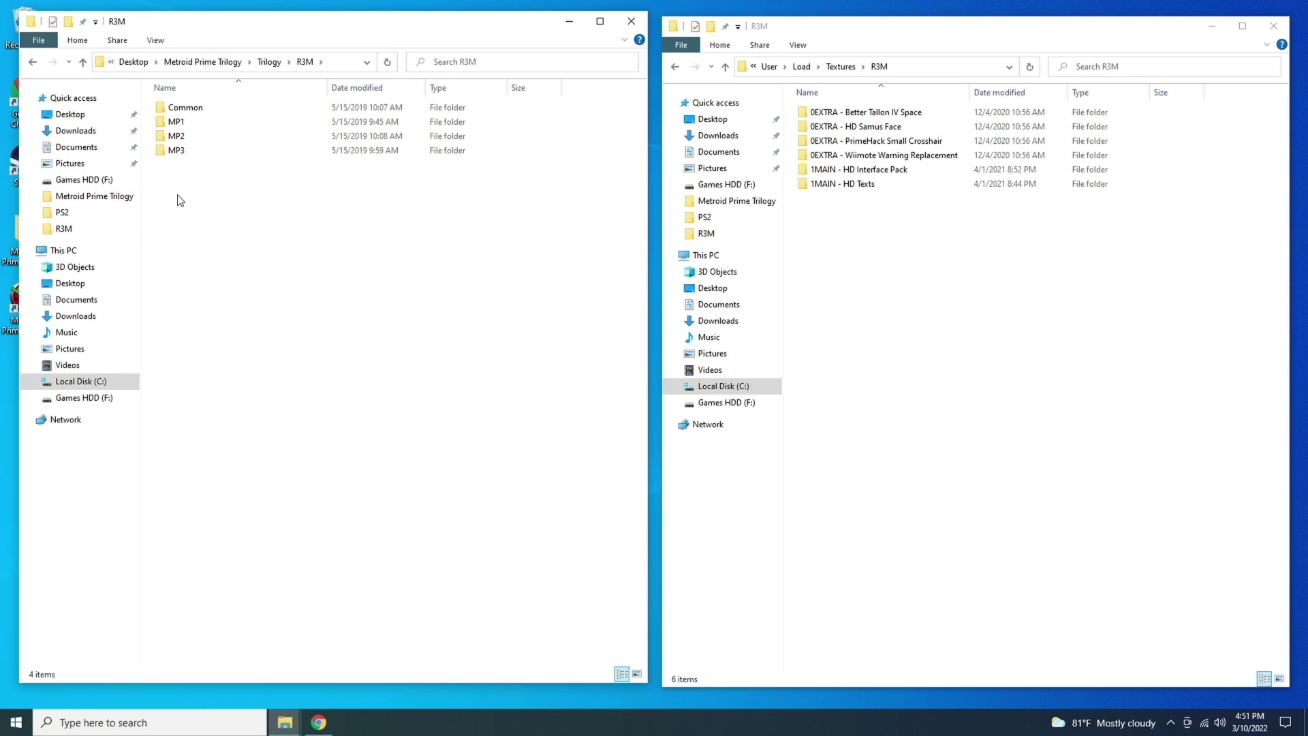
pyautogui.moveTo(170, 171); pyautogui.dragTo(871, 309)
# - Delete the emptied Trilogy folder from the Metroid Prime Trilogy folder
pyautogui.click(83, 61)
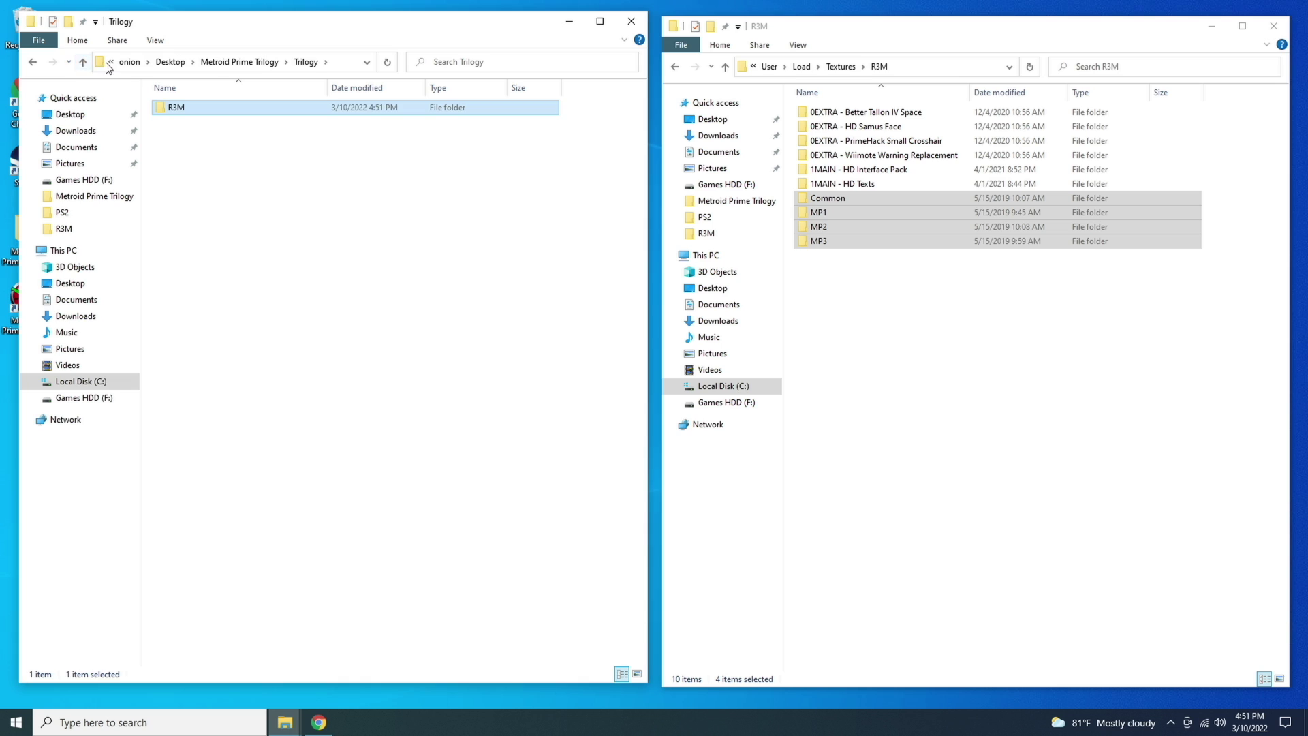
pyautogui.click(82, 61)
pyautogui.rightClick(266, 149)
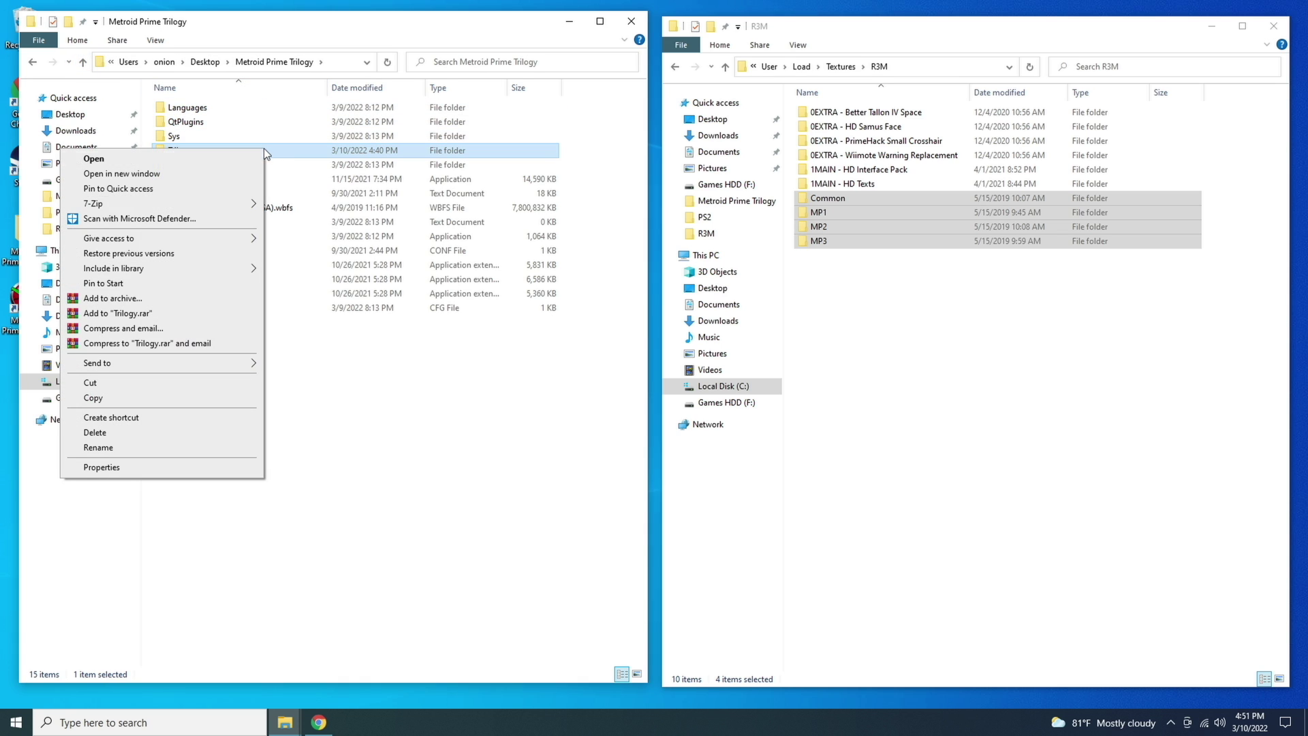
pyautogui.click(141, 435)
# - Check the total size of the Metroid Prime Trilogy folder on the desktop in its properties
pyautogui.hotkey('alt', 'Up')
pyautogui.hotkey('shift', 'F10')
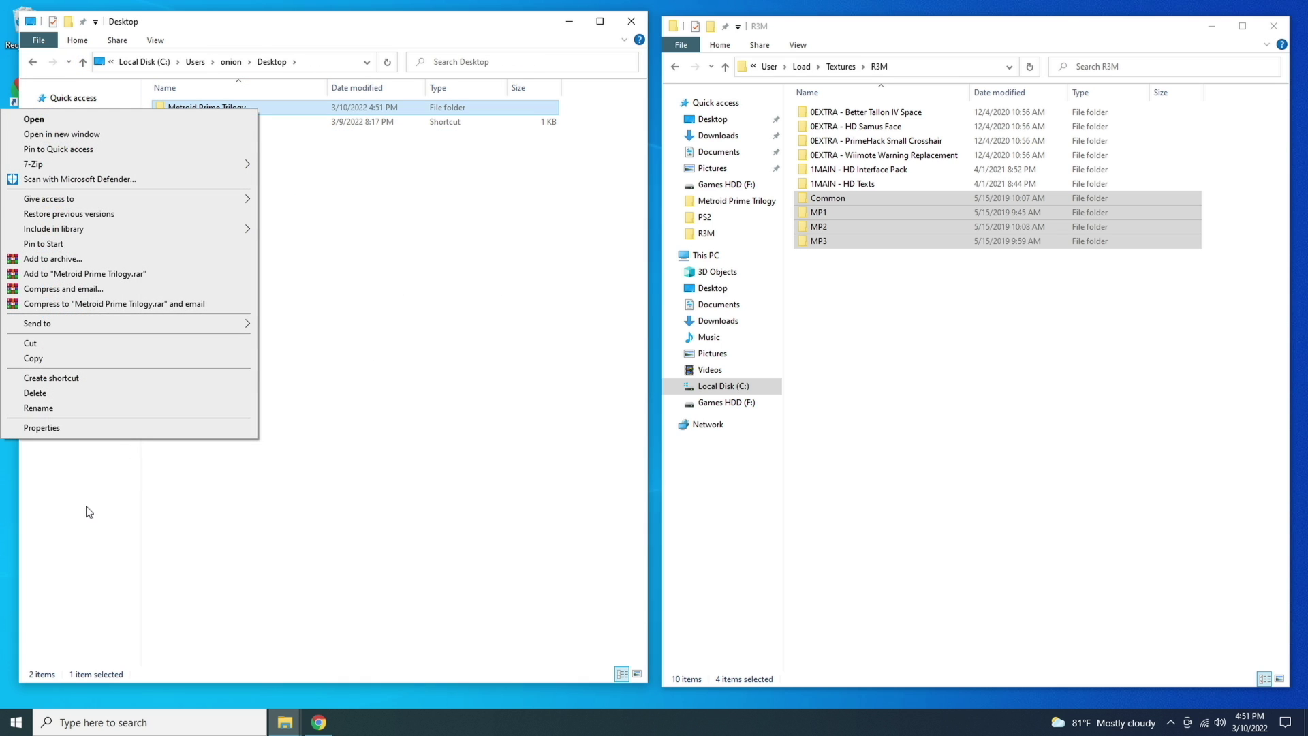
pyautogui.click(96, 433)
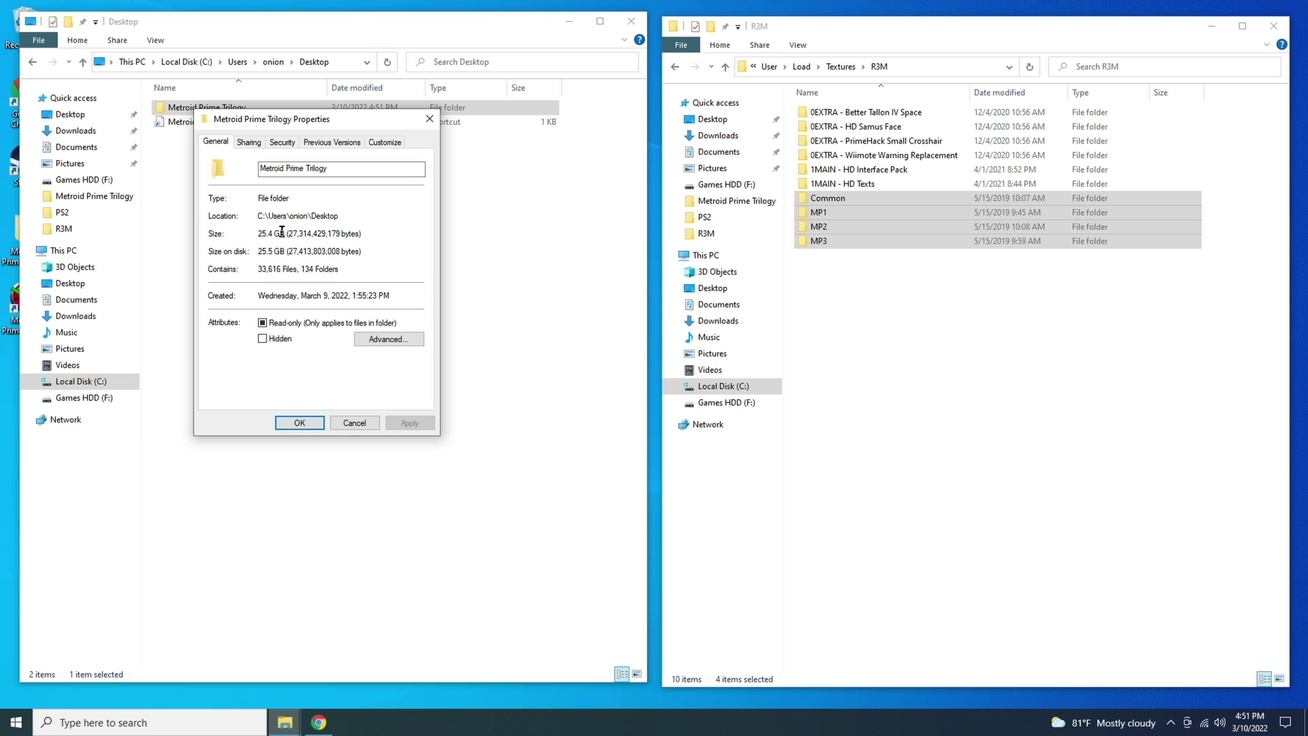
pyautogui.click(300, 423)
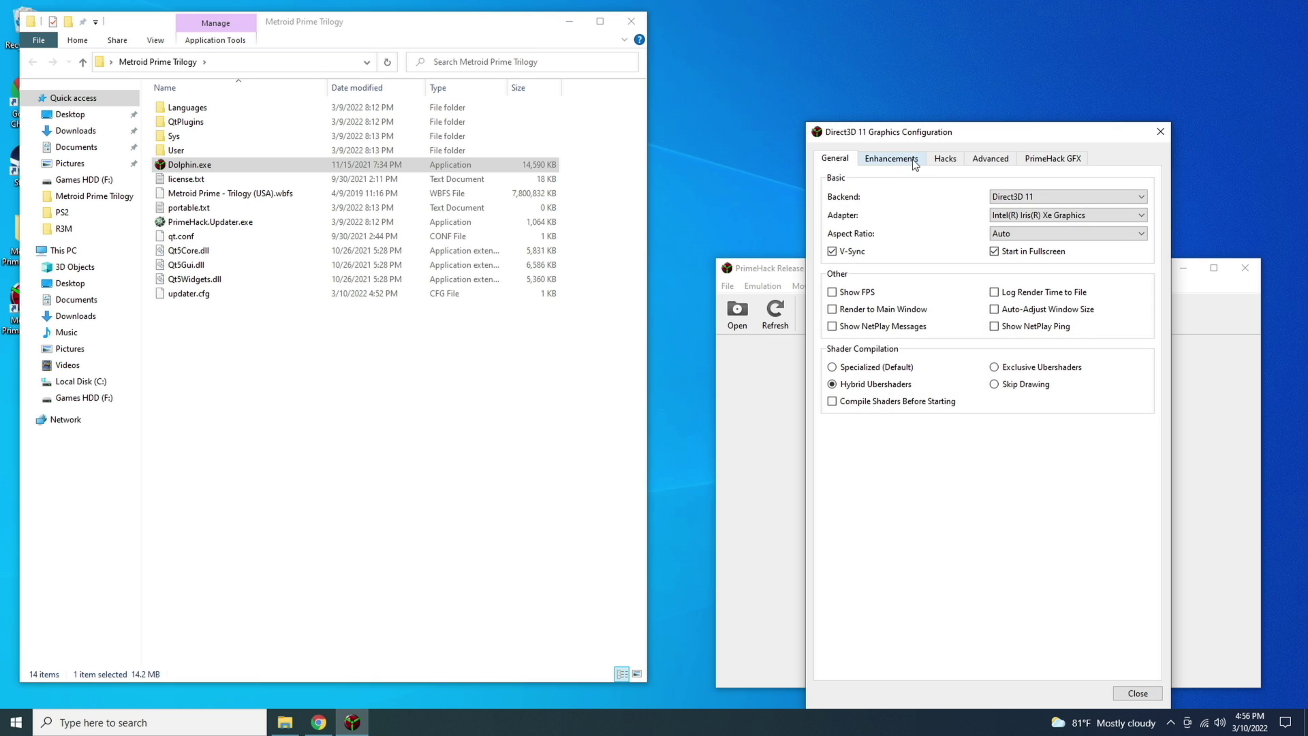
# - Review the Load and Prefetch Custom Textures options in the advanced graphics settings, and close PrimeHack
pyautogui.click(984, 159)
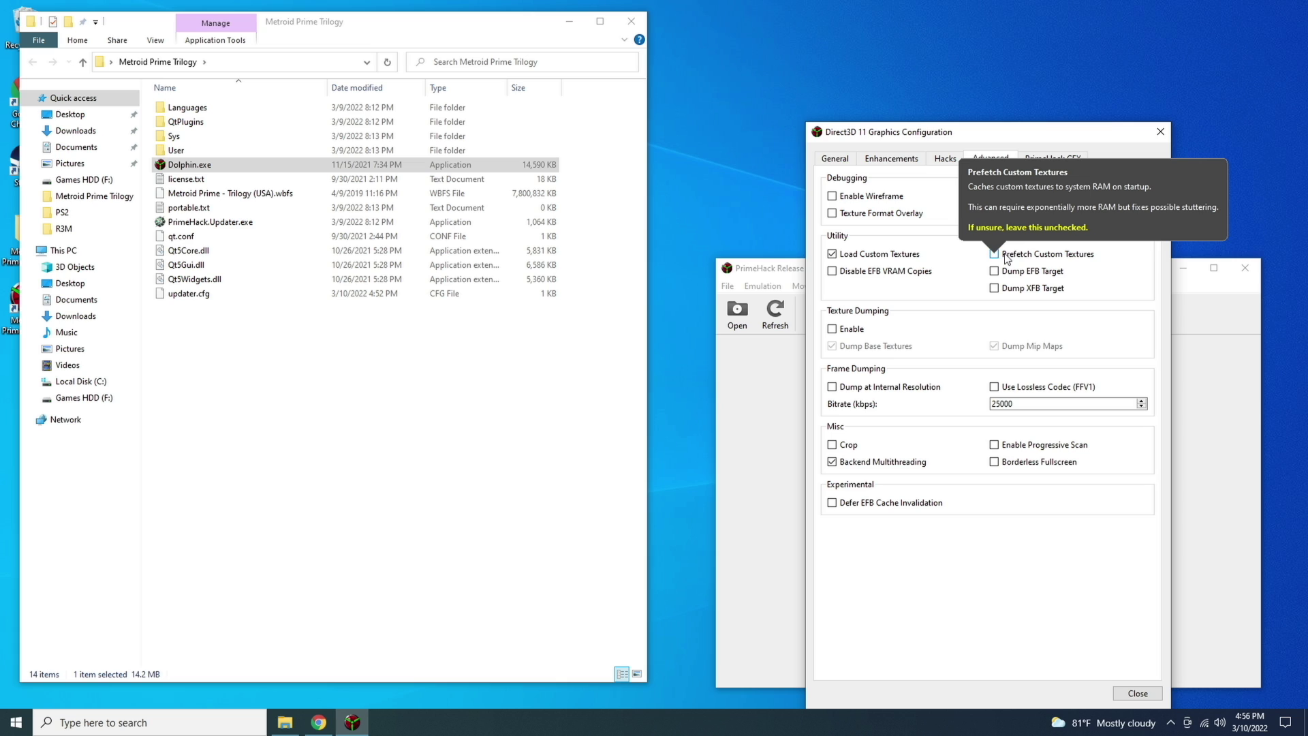
pyautogui.click(1136, 693)
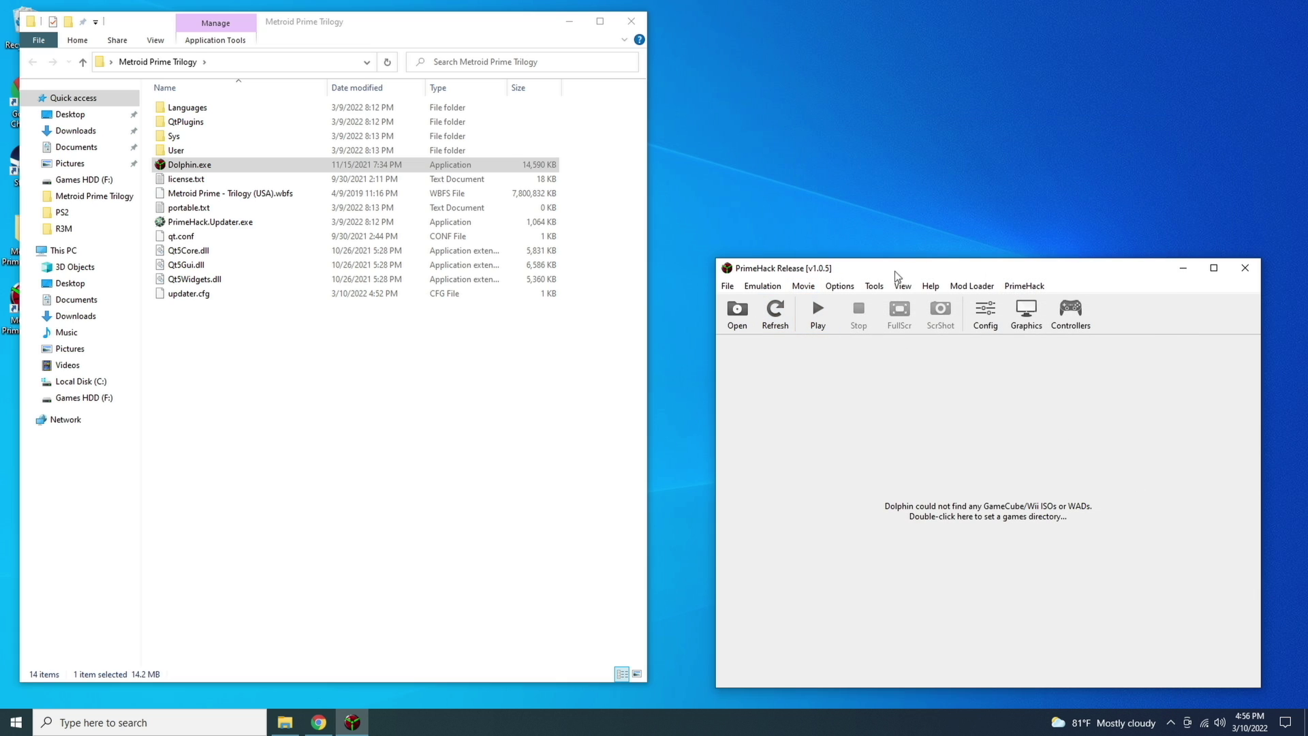
pyautogui.click(1246, 268)
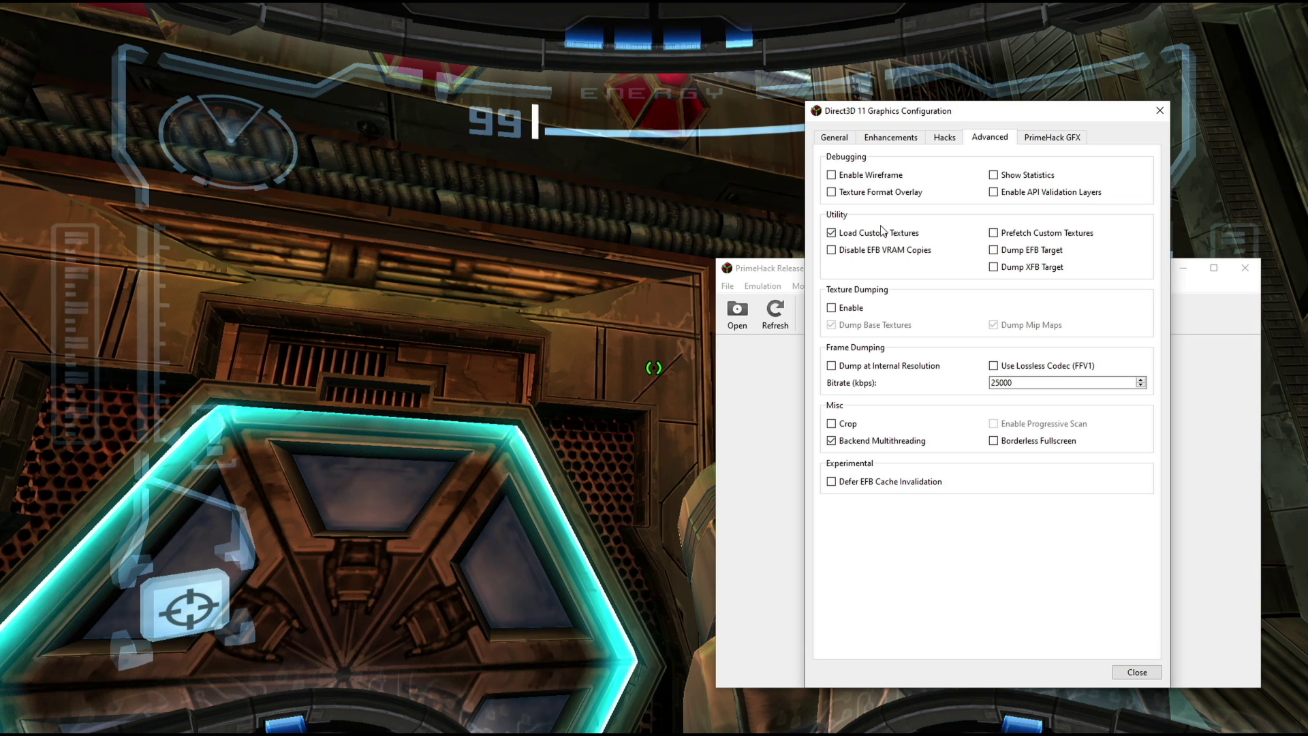
# - Compare the running game with and without HD textures by repeatedly toggling Load Custom Textures, and return to the game
pyautogui.moveTo(881, 235)
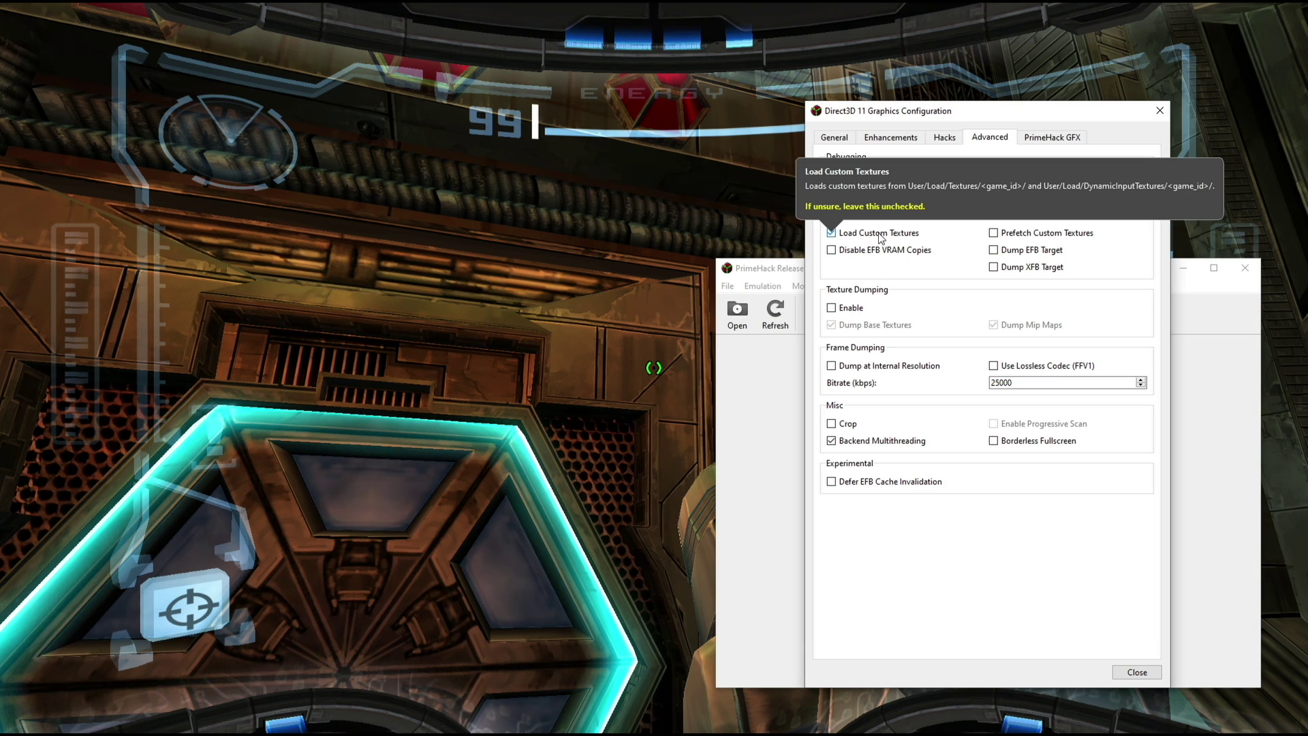
pyautogui.click(881, 235)
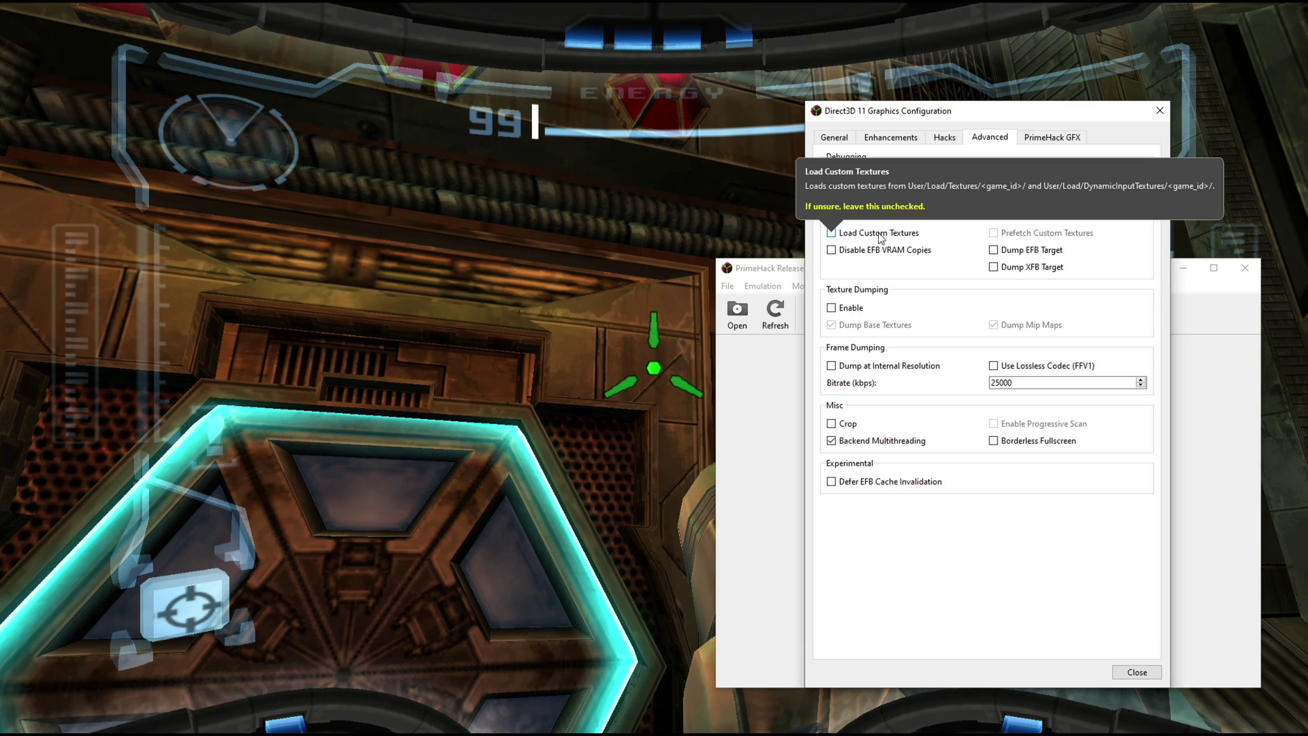
pyautogui.click(881, 236)
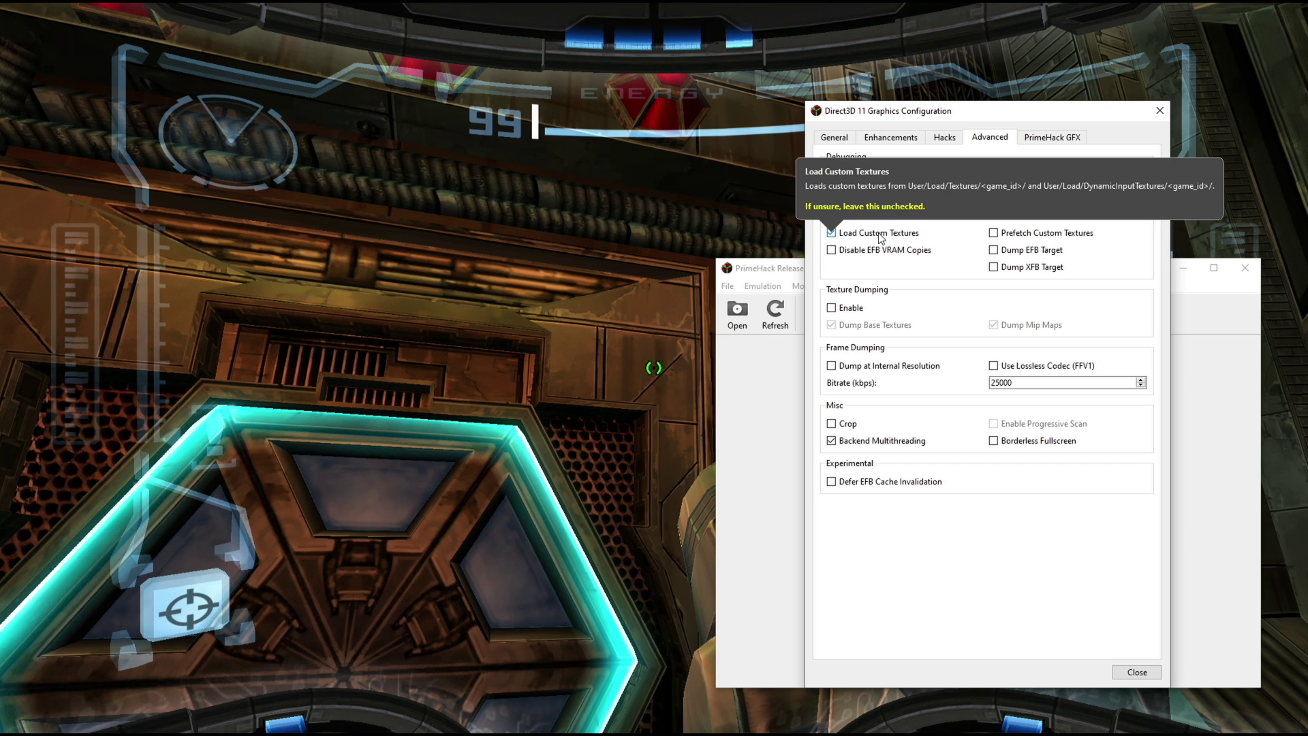
pyautogui.click(880, 236)
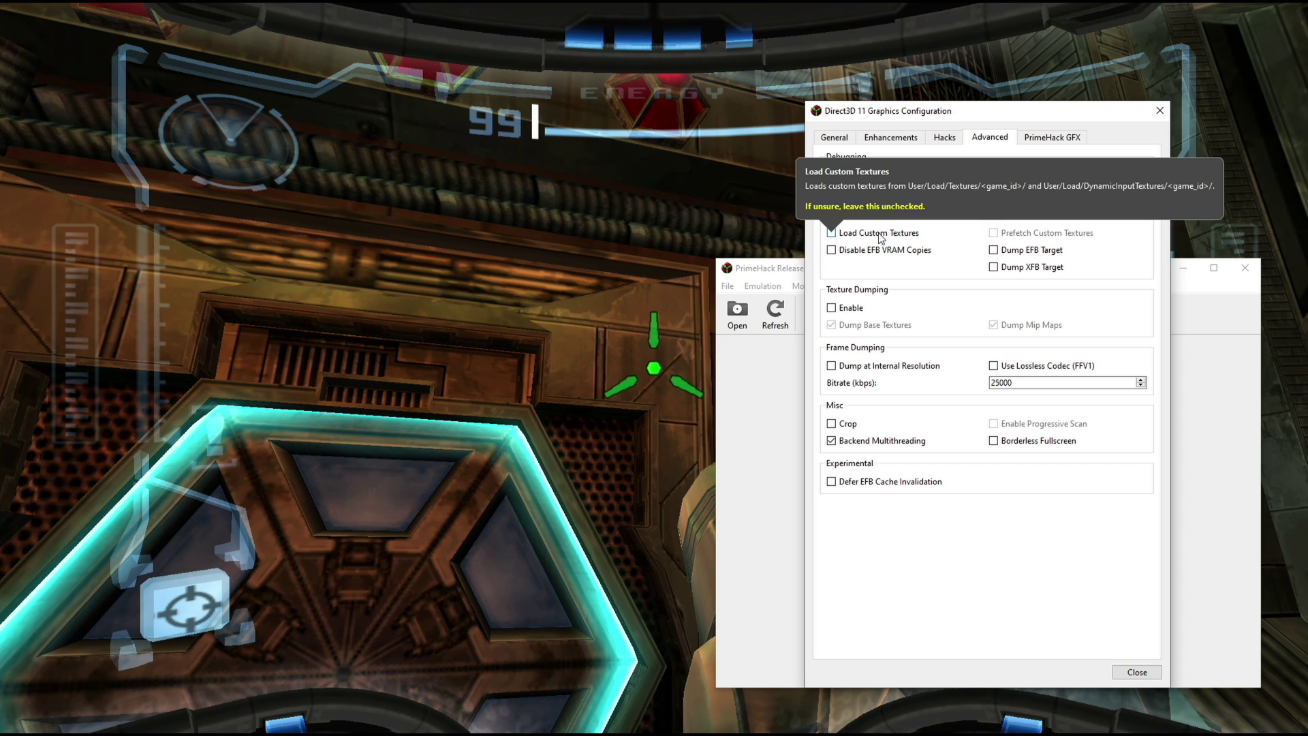
pyautogui.click(881, 235)
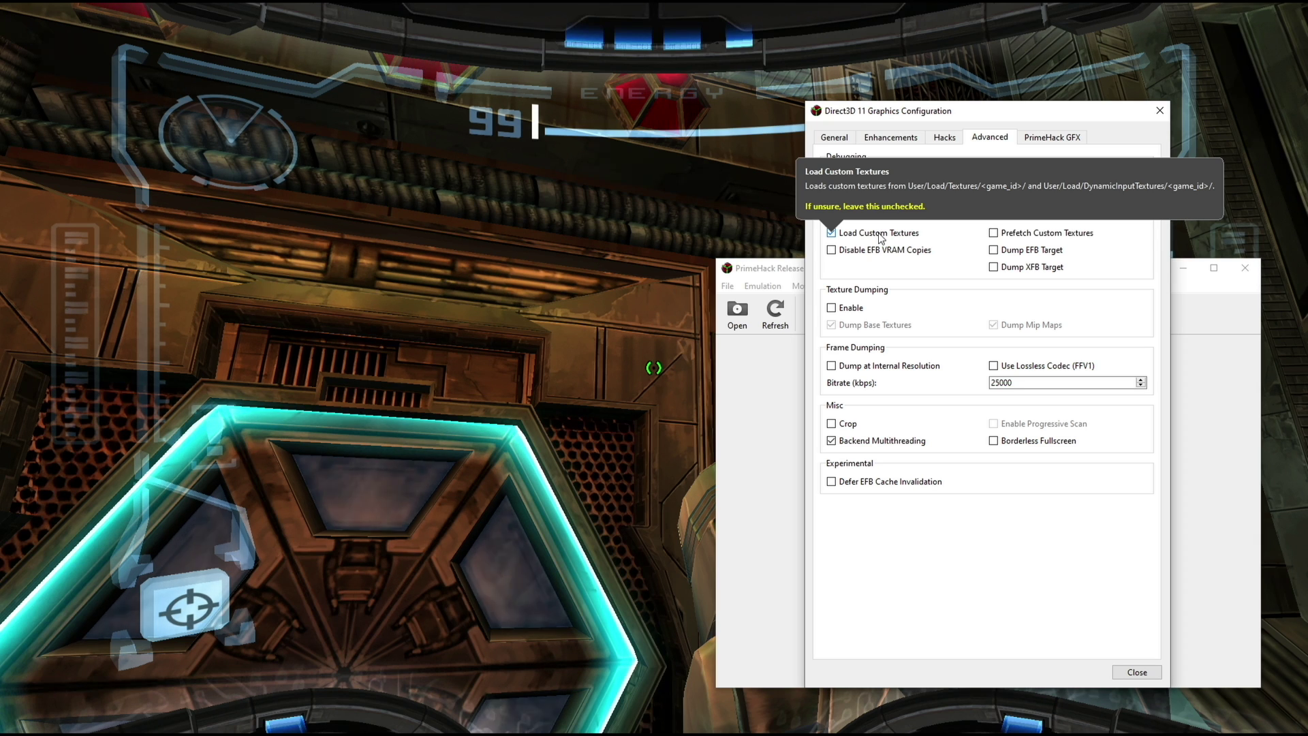
pyautogui.click(881, 236)
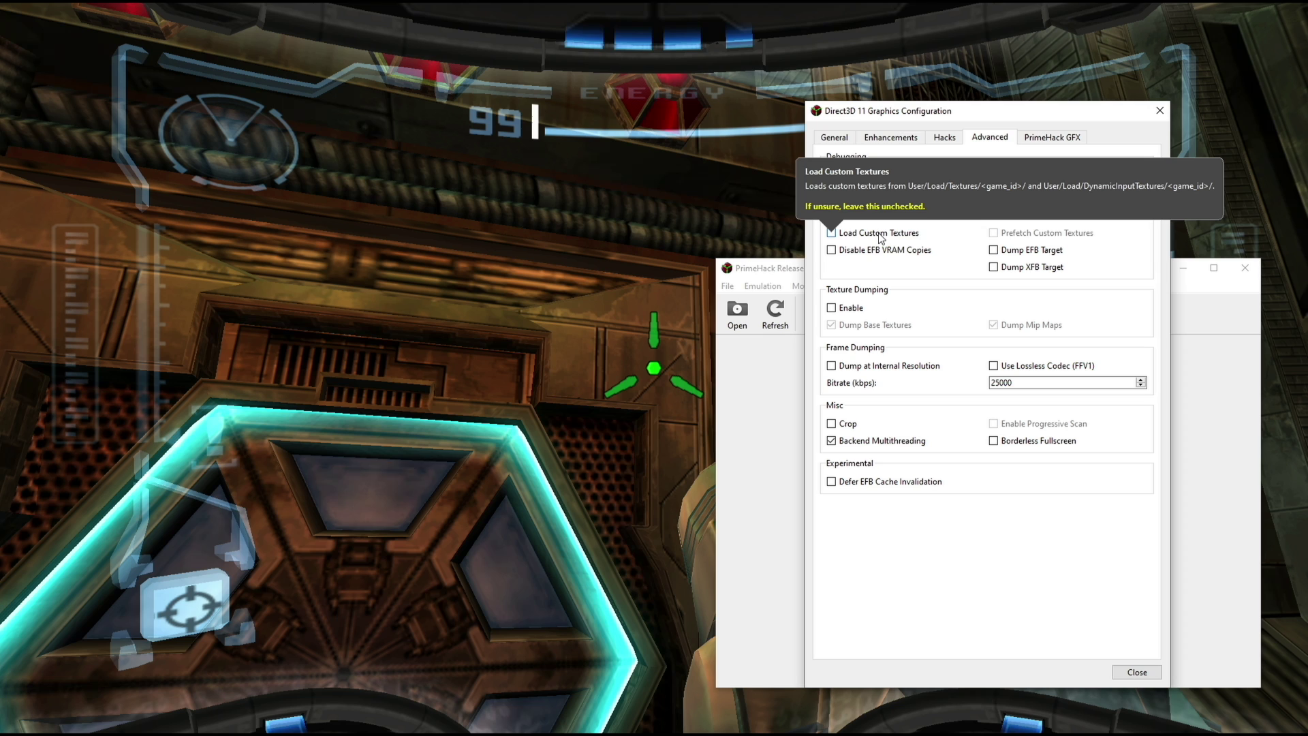
pyautogui.click(881, 236)
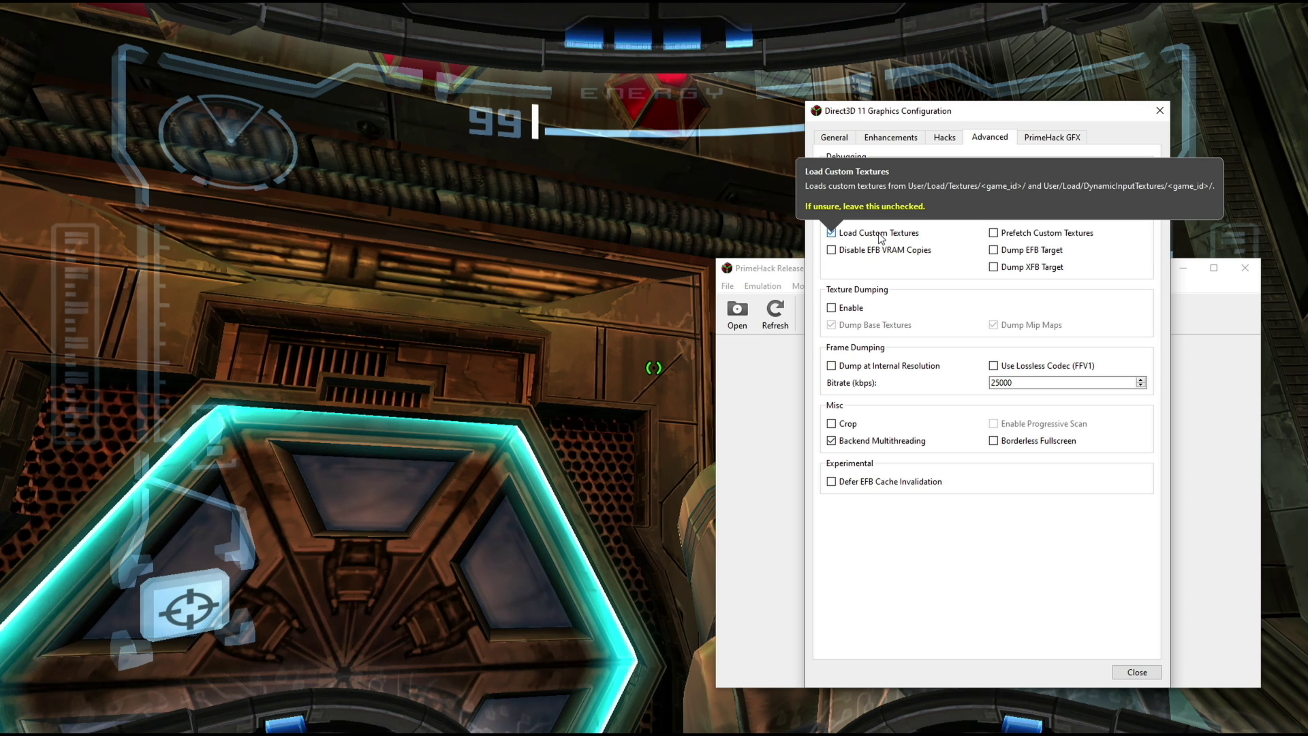
pyautogui.click(881, 236)
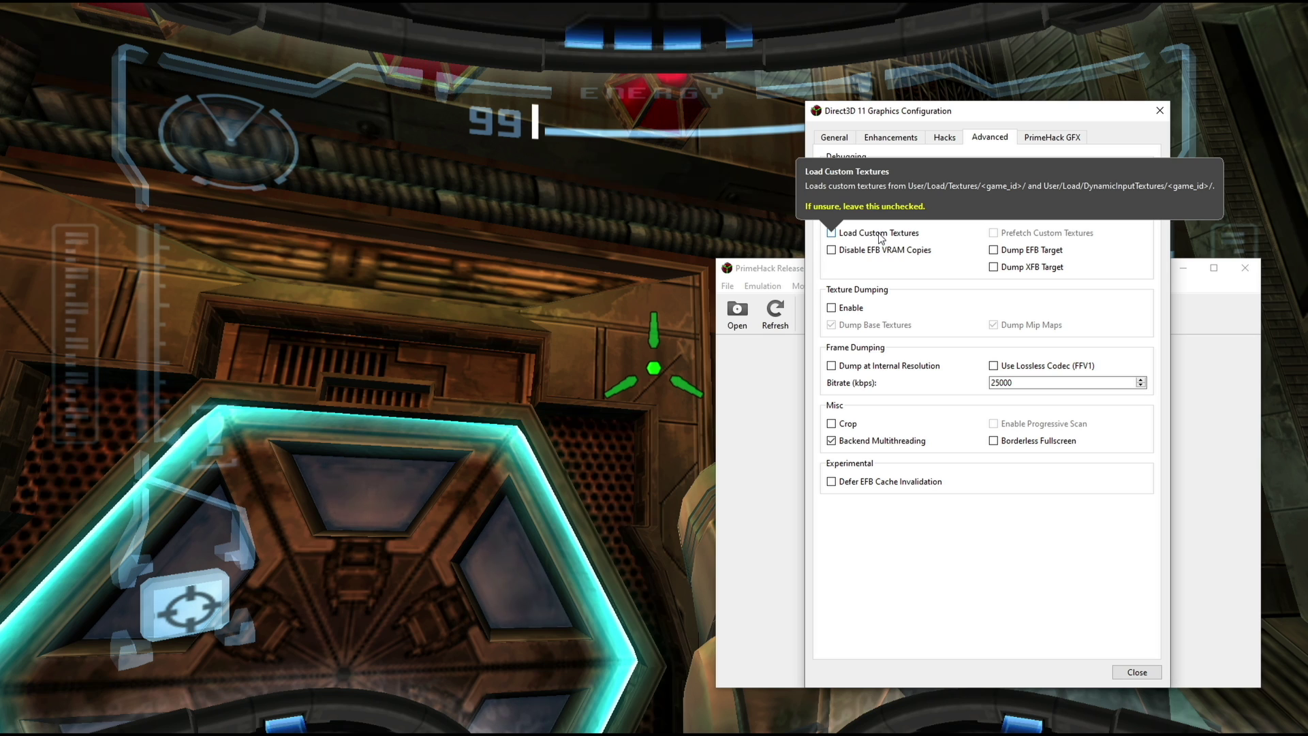
pyautogui.click(882, 236)
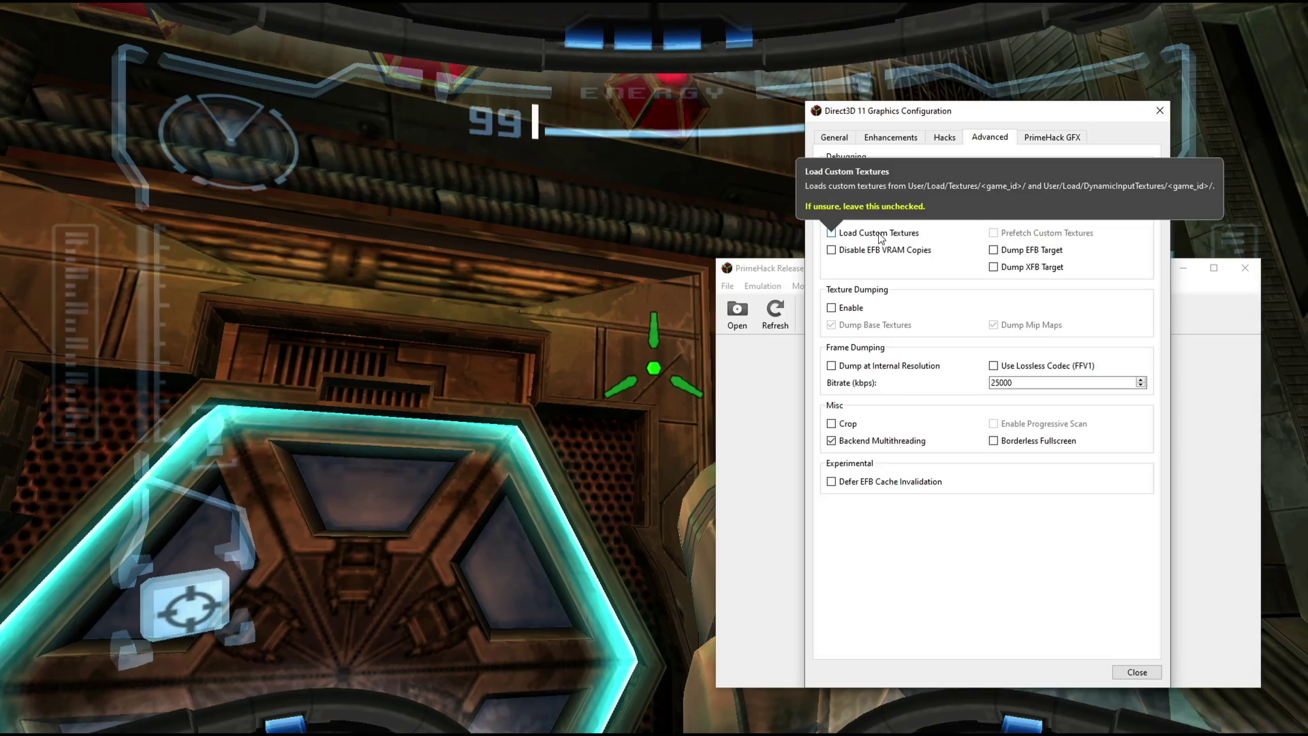
pyautogui.hotkey('alt', 'Tab')
pyautogui.moveTo(654, 368)
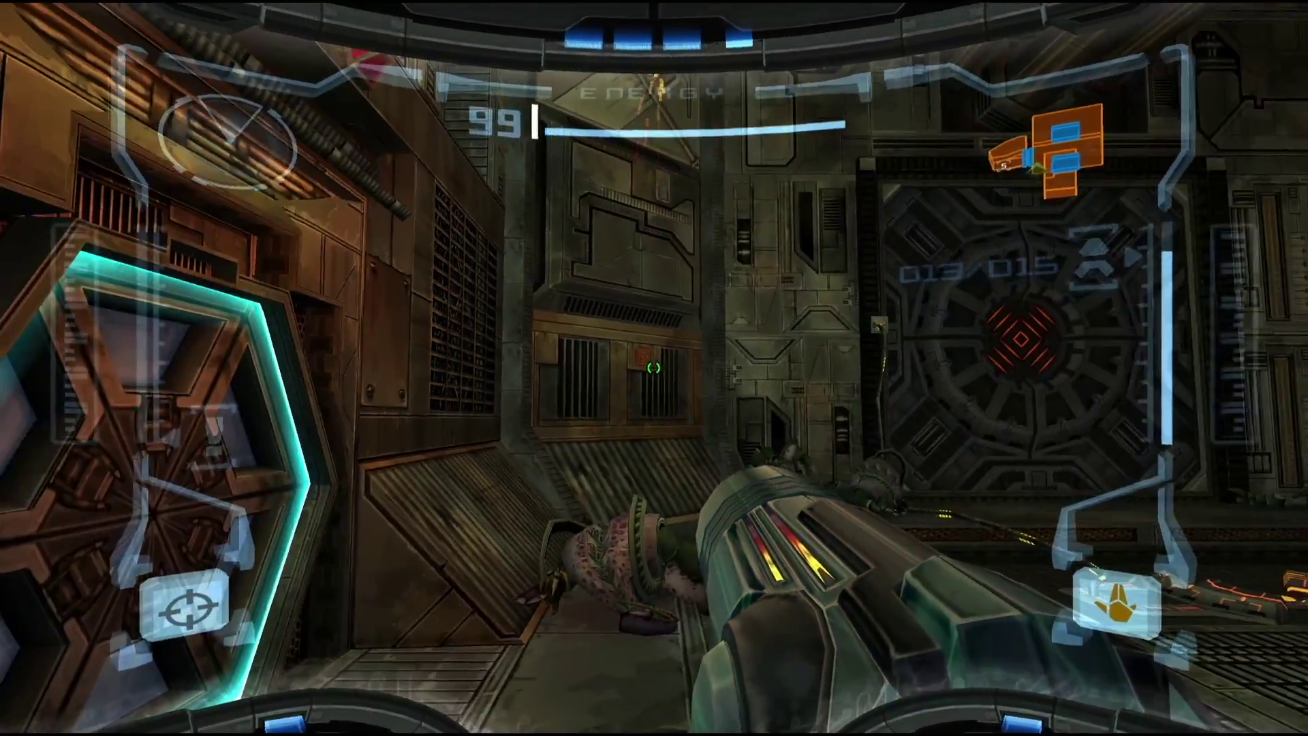
pyautogui.press('w')
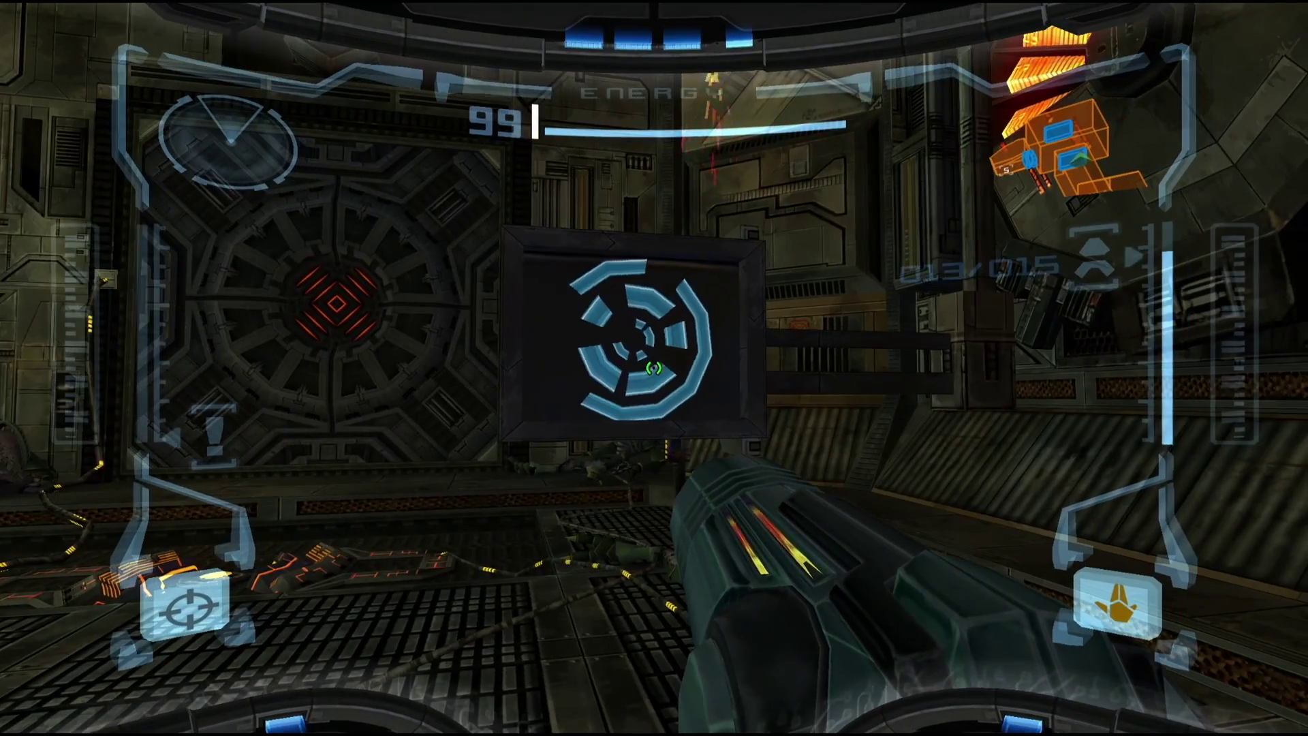
pyautogui.press('e')
pyautogui.rightClick(654, 369)
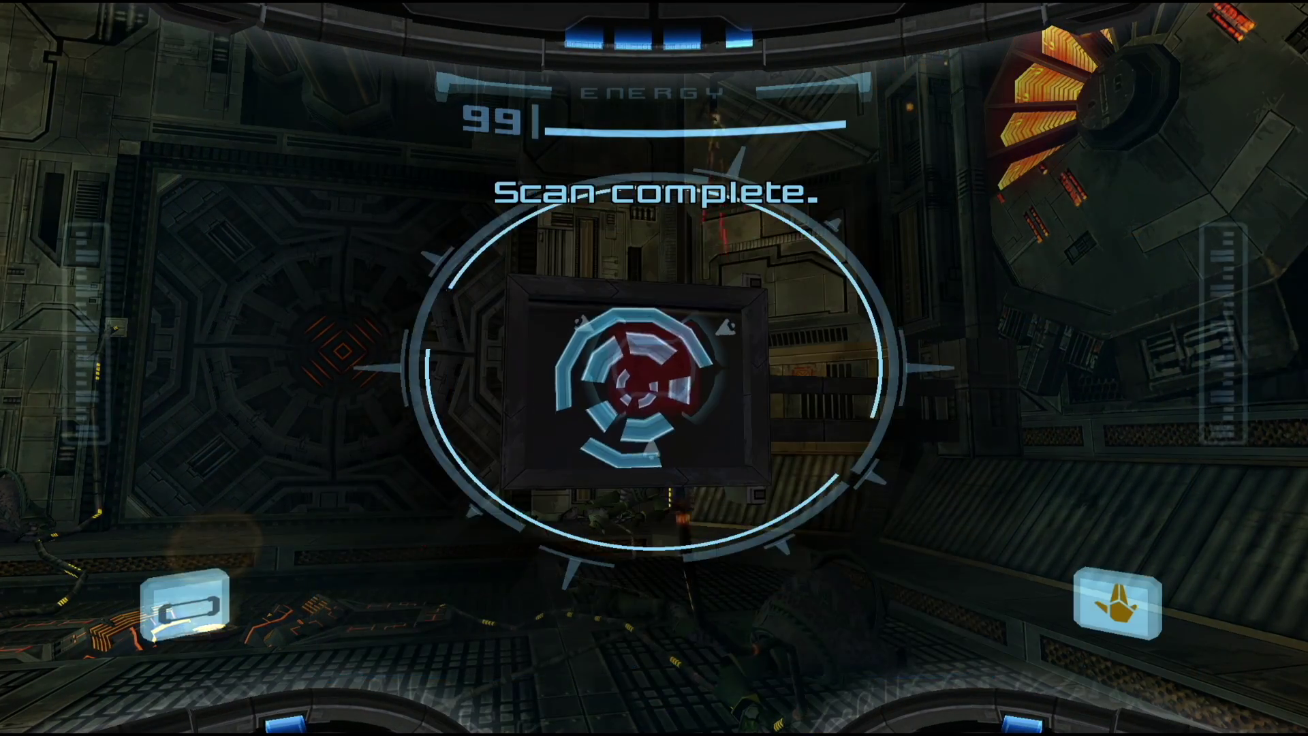
pyautogui.press('e')
pyautogui.press('ctrl')
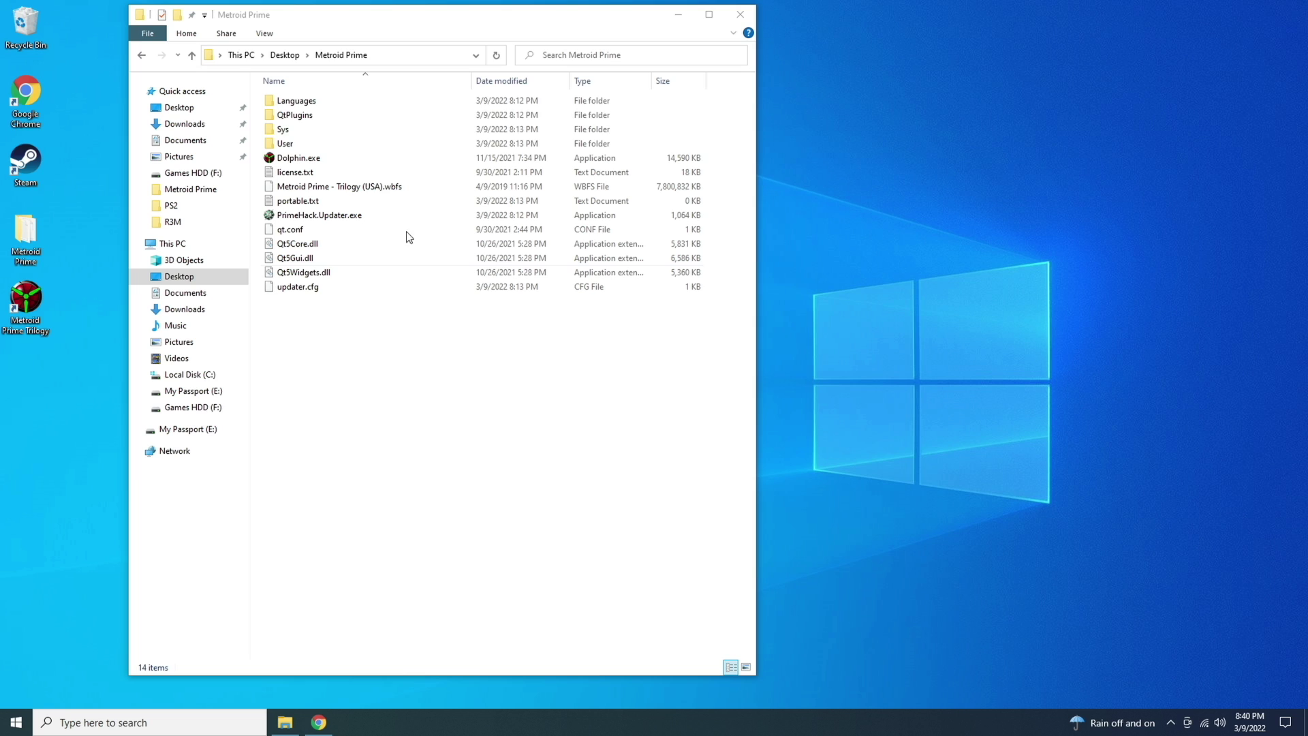
# - Open the StateSaves folder inside the User folder of the Metroid Prime directory
pyautogui.doubleClick(293, 142)
pyautogui.press('w')
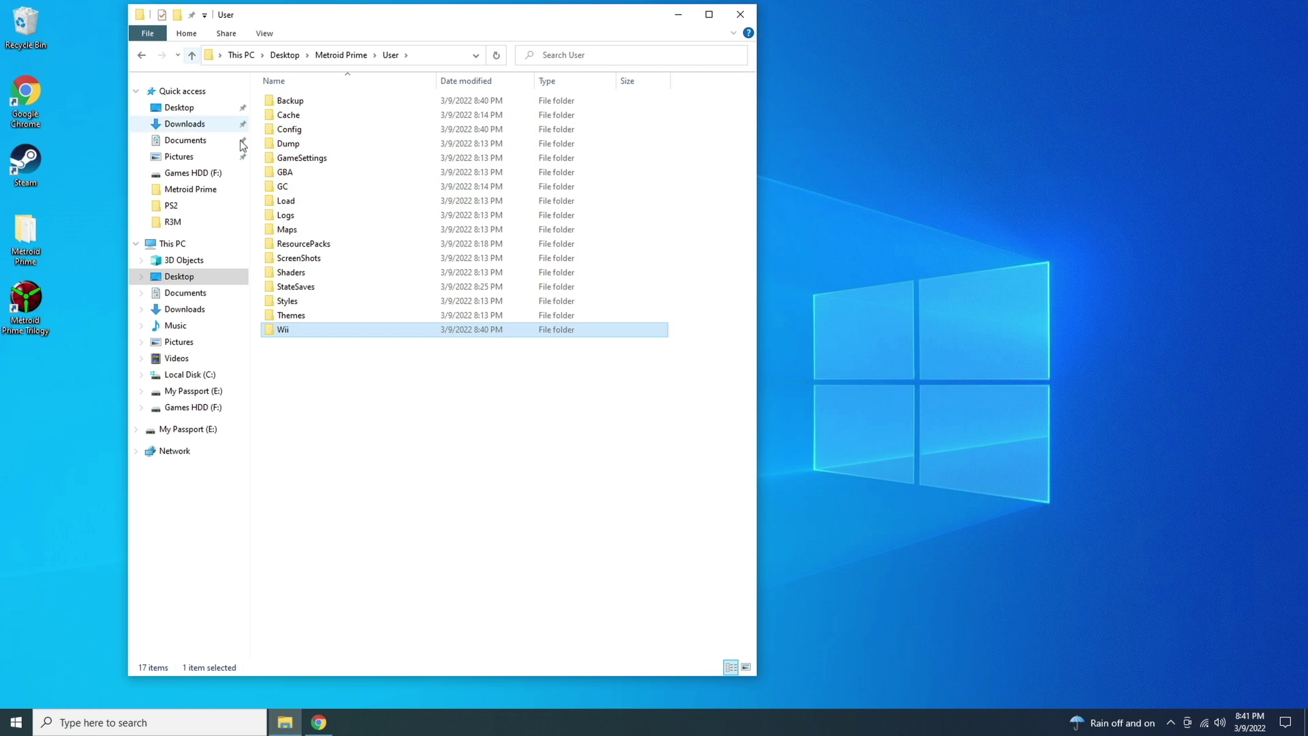
pyautogui.doubleClick(296, 286)
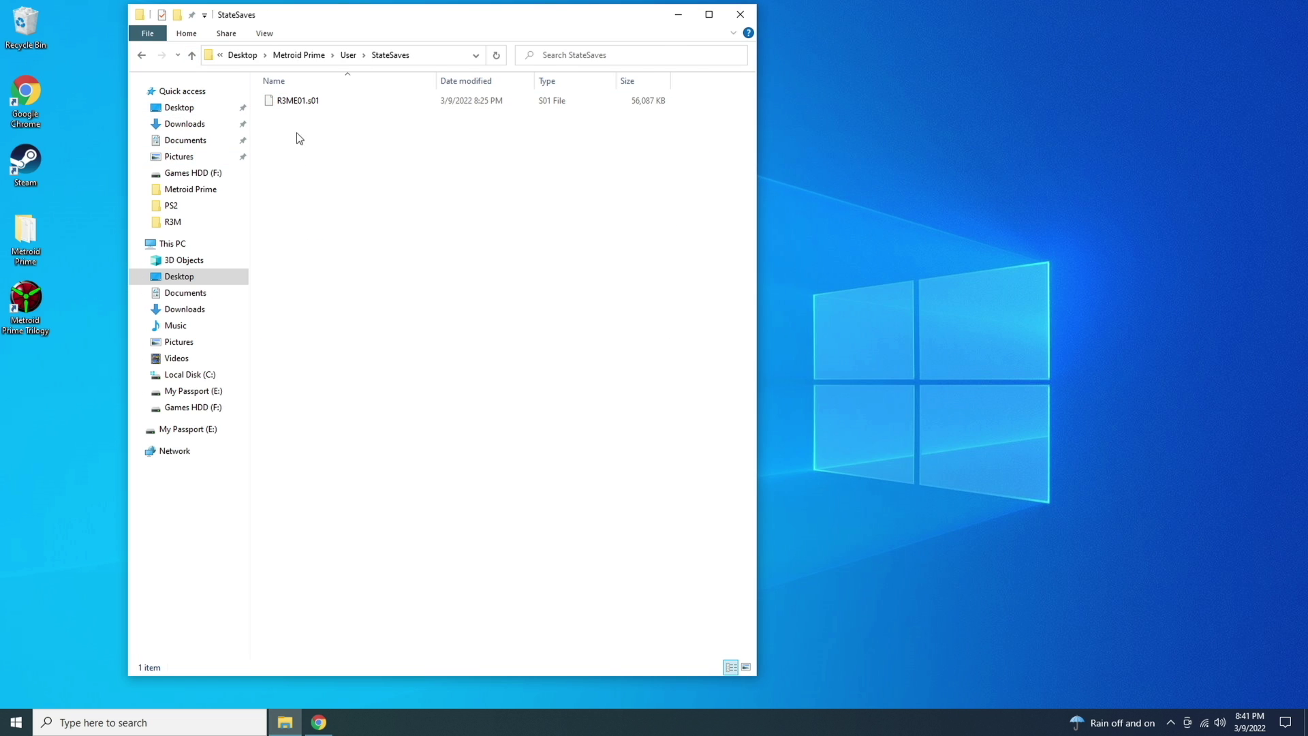
# - Go back up from the StateSaves folder to the main Metroid Prime folder
pyautogui.click(191, 62)
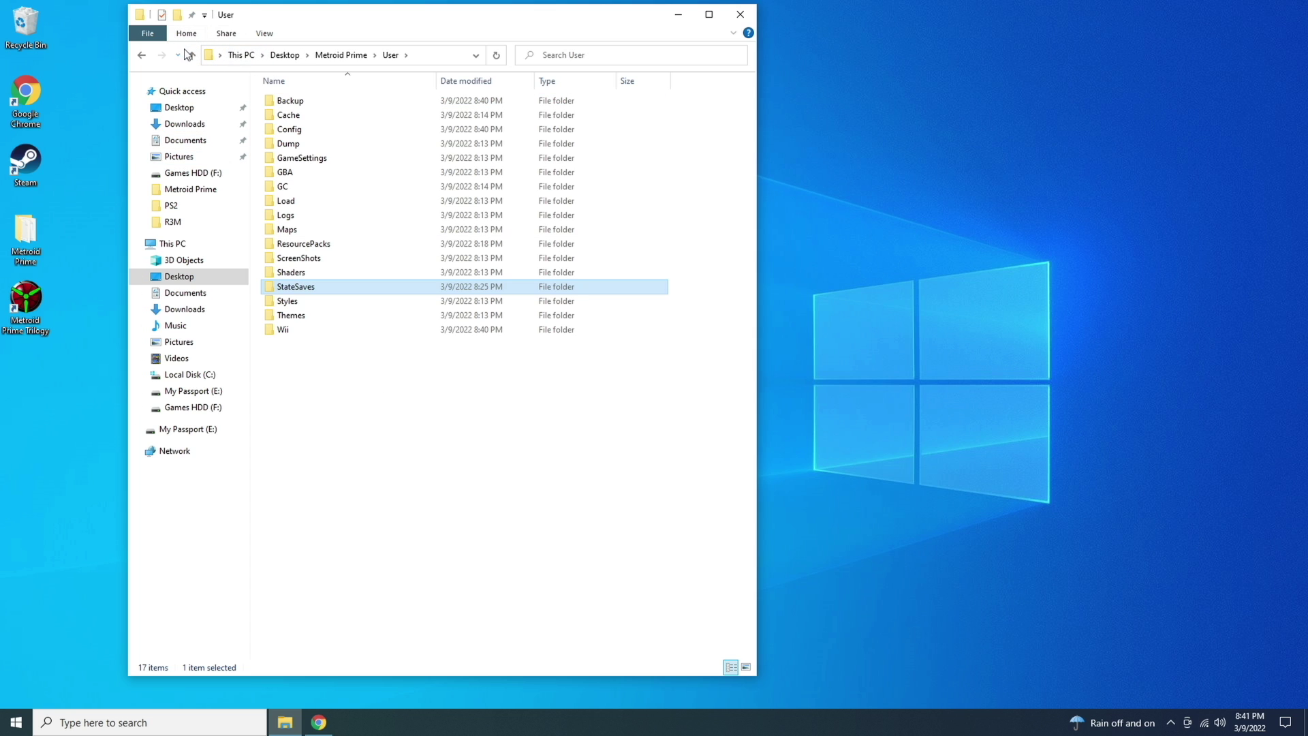
pyautogui.click(192, 55)
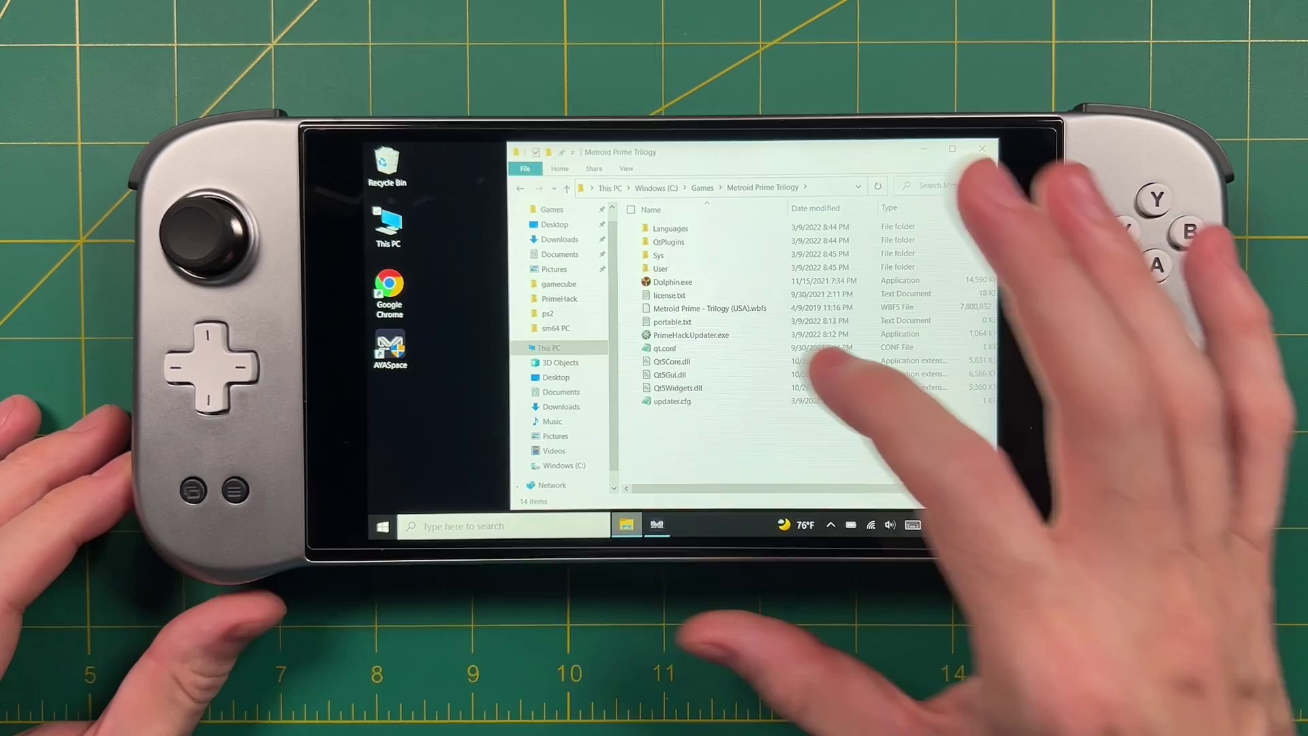
# - Run PrimeHackUpdater.exe on the handheld and set Metroid Prime - Trilogy (USA).wbfs as the QuickLaunch game
pyautogui.click(690, 334)
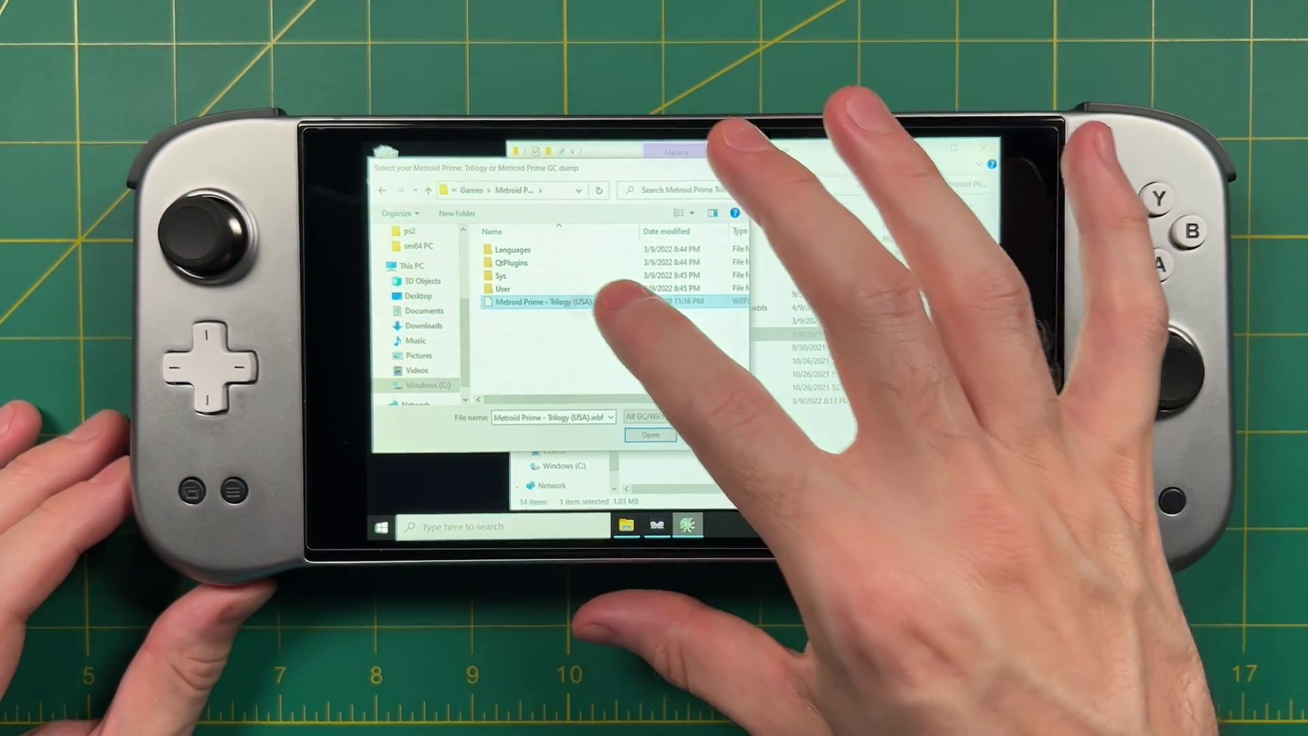
pyautogui.click(650, 434)
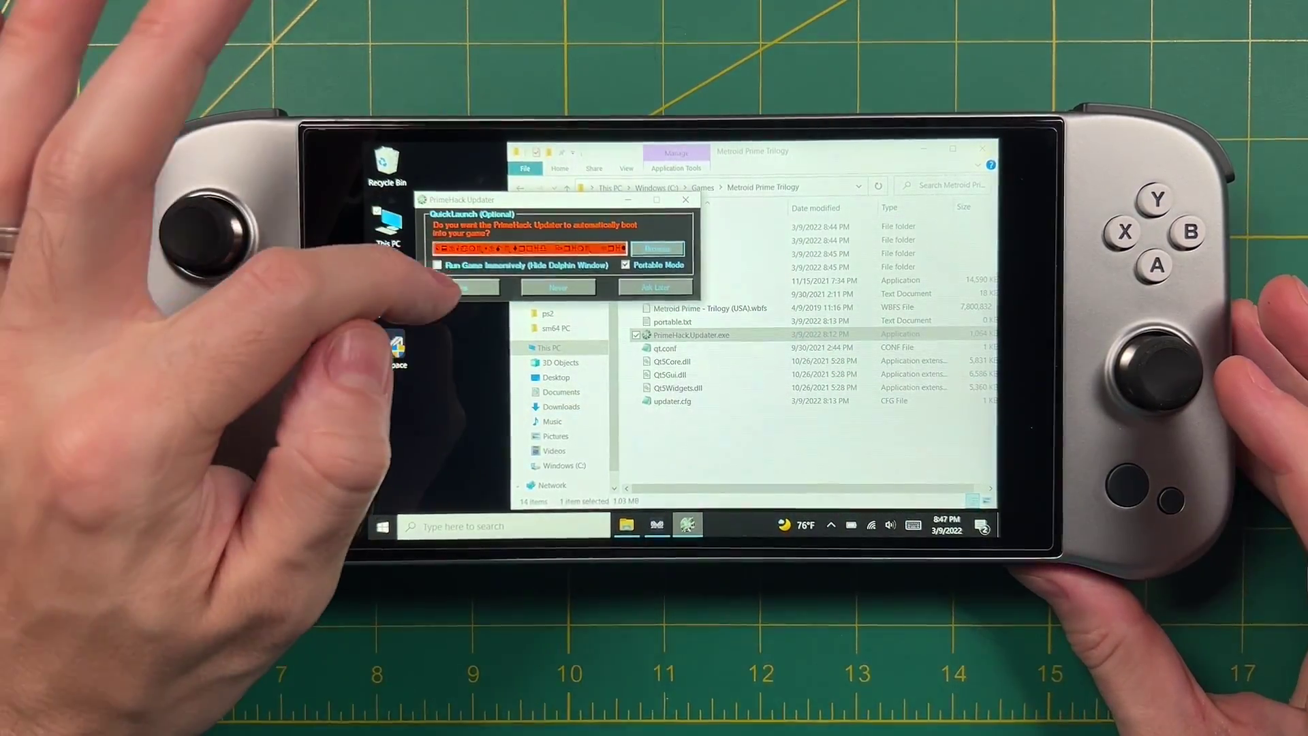
pyautogui.click(461, 287)
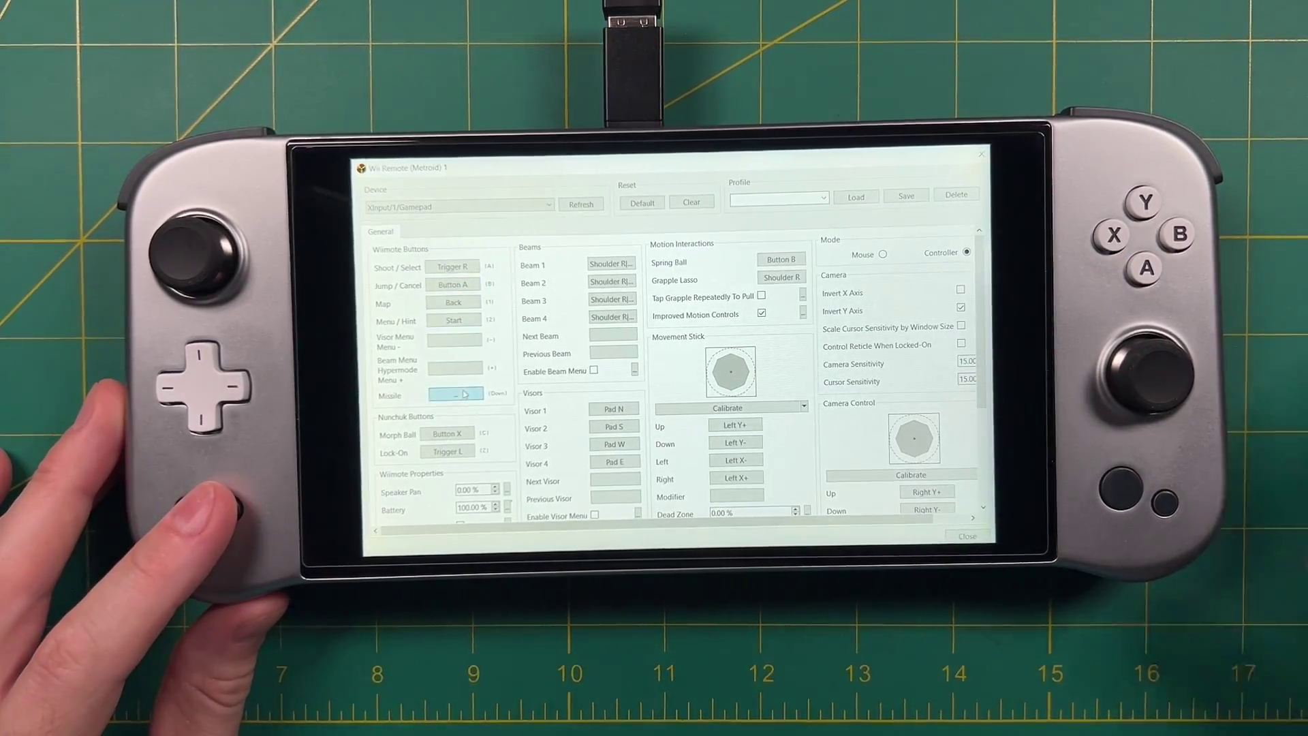
# - Map Missile to Button Y and Morph Ball to Button X in the Wii Remote (Metroid) controls
pyautogui.click(444, 434)
pyautogui.press('x')
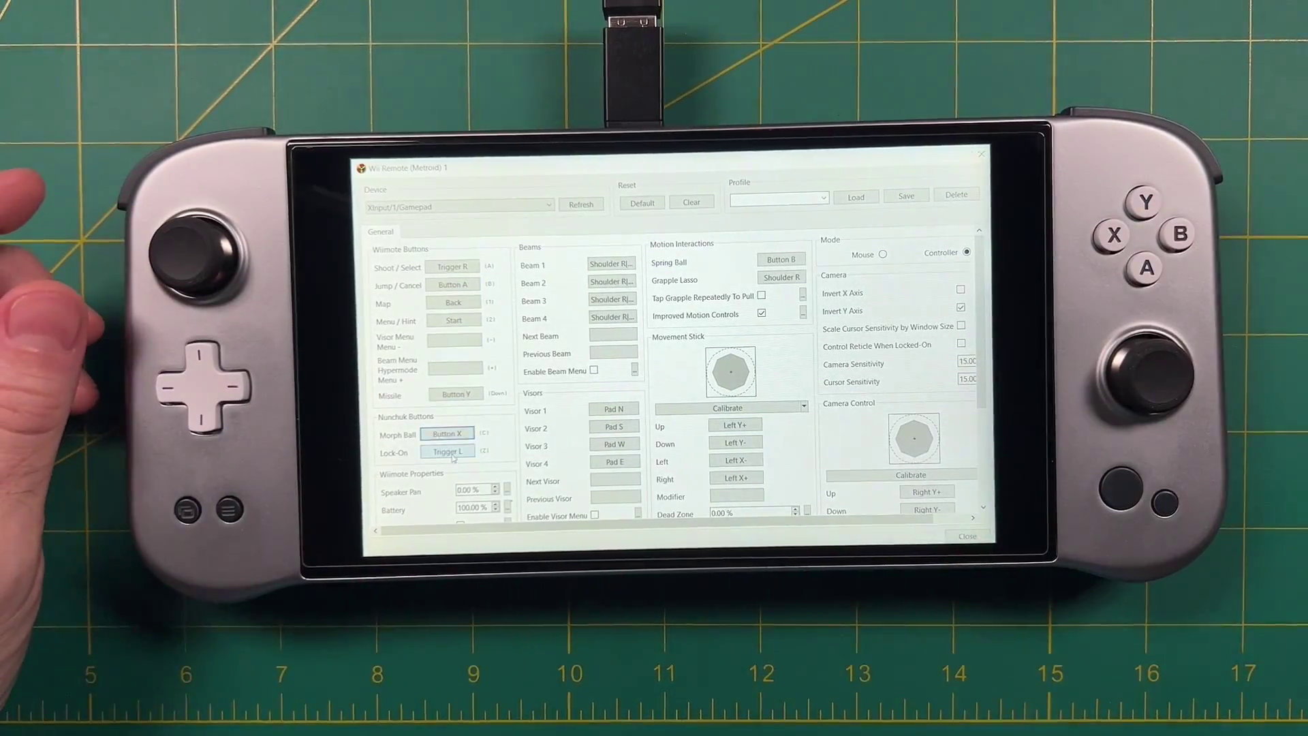